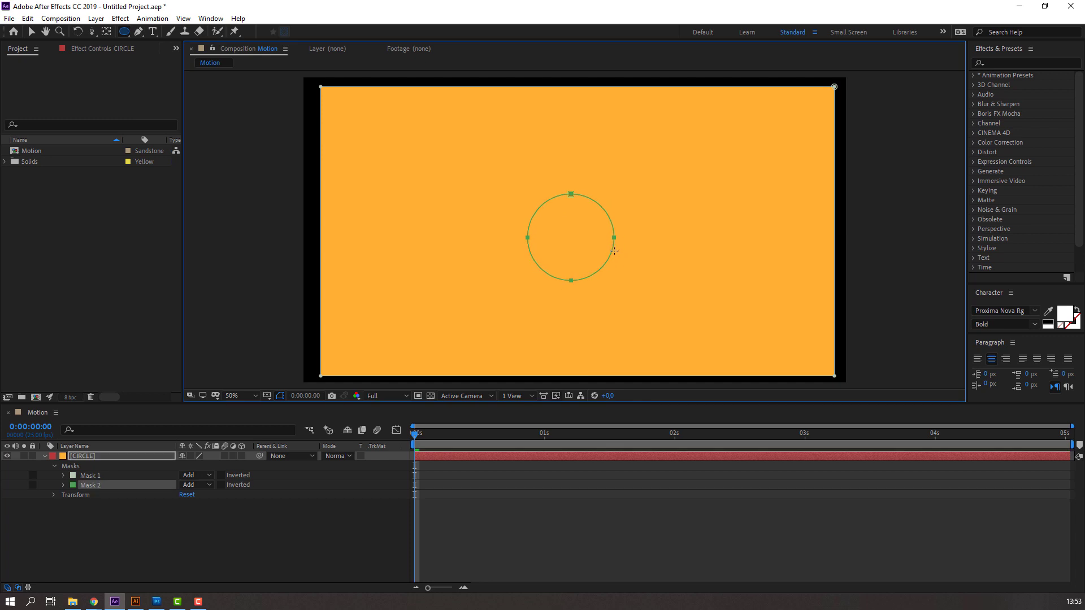
# - Set Mask 2 of the CIRCLE layer to Subtract so it cuts a circular hole in the solid
pyautogui.press('v')
pyautogui.click(201, 487)
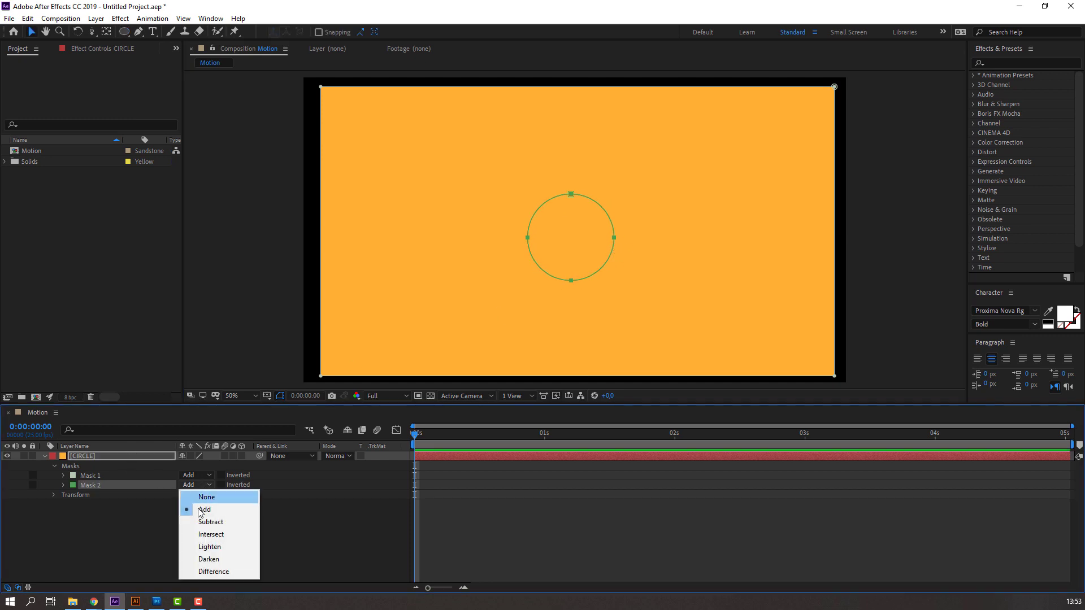
pyautogui.click(216, 522)
pyautogui.click(44, 456)
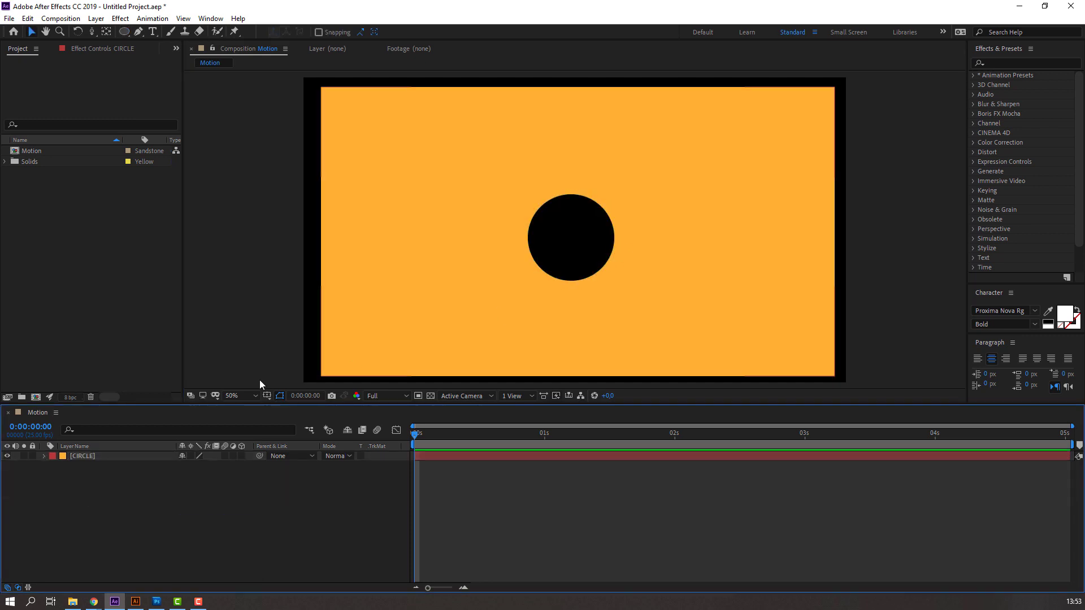
# - Hide the CIRCLE layer and create a new comp-size orange solid named E3D
pyautogui.scroll(-1, 511, 282)
pyautogui.click(505, 292)
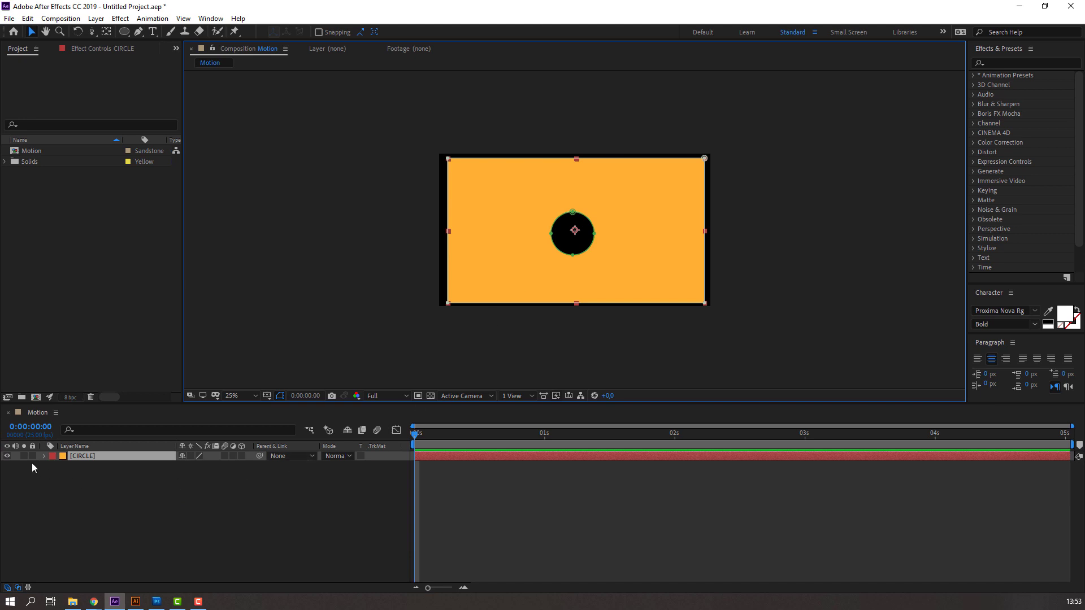
pyautogui.click(8, 458)
pyautogui.rightClick(116, 484)
pyautogui.moveTo(237, 360)
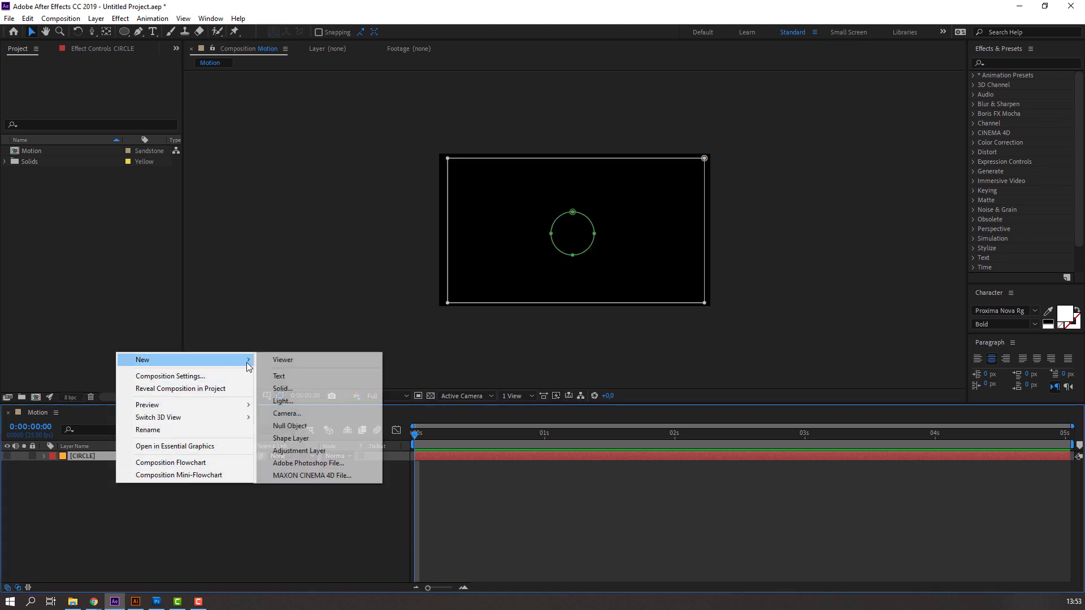
pyautogui.click(281, 389)
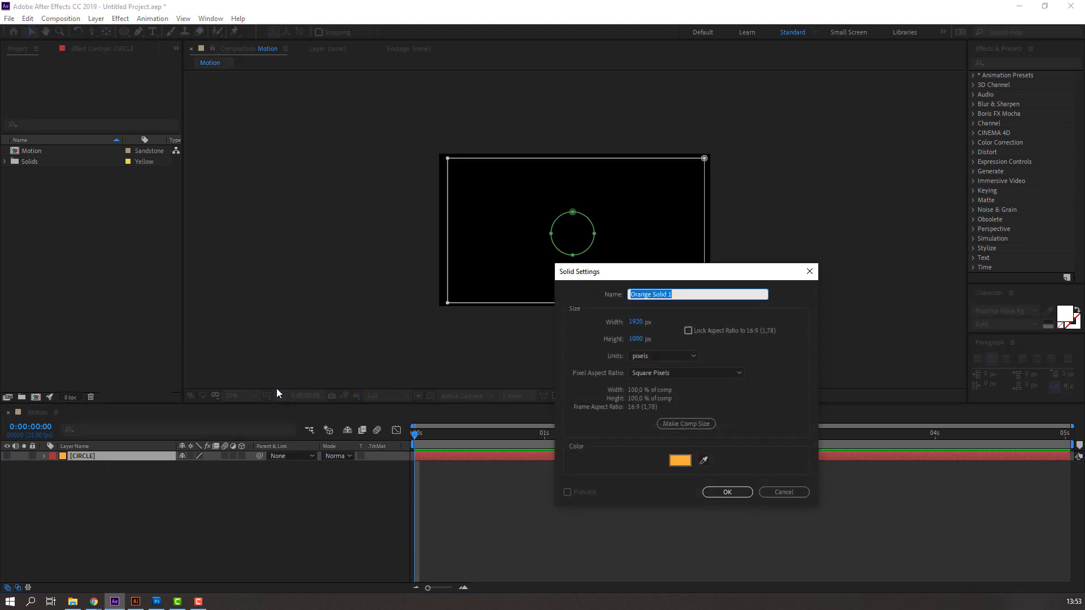
pyautogui.press('Return')
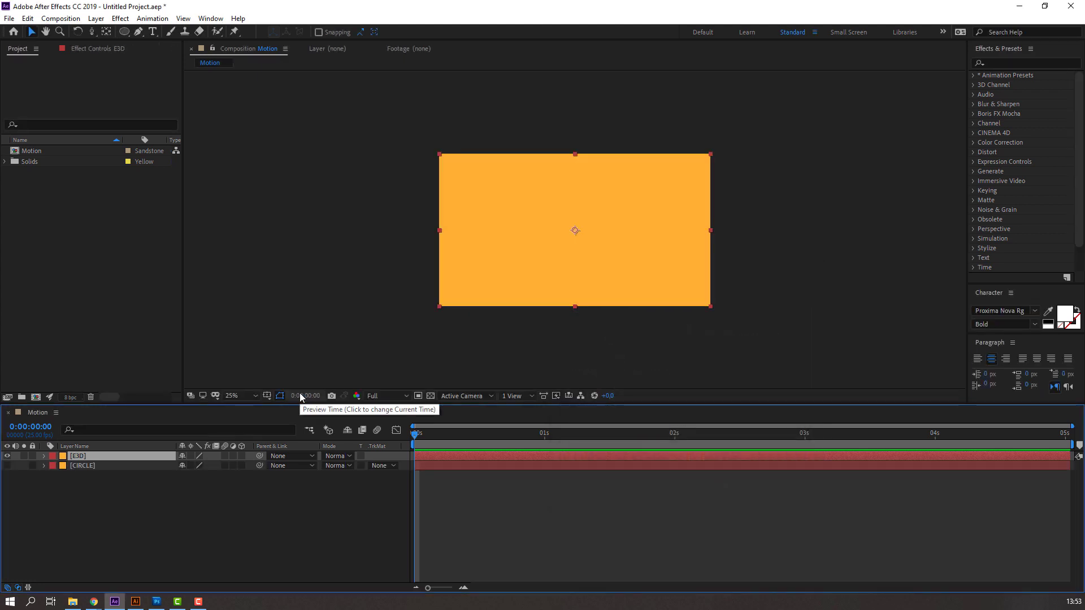
# - Apply the Video Copilot Element effect to the E3D layer
pyautogui.click(120, 19)
pyautogui.moveTo(239, 350)
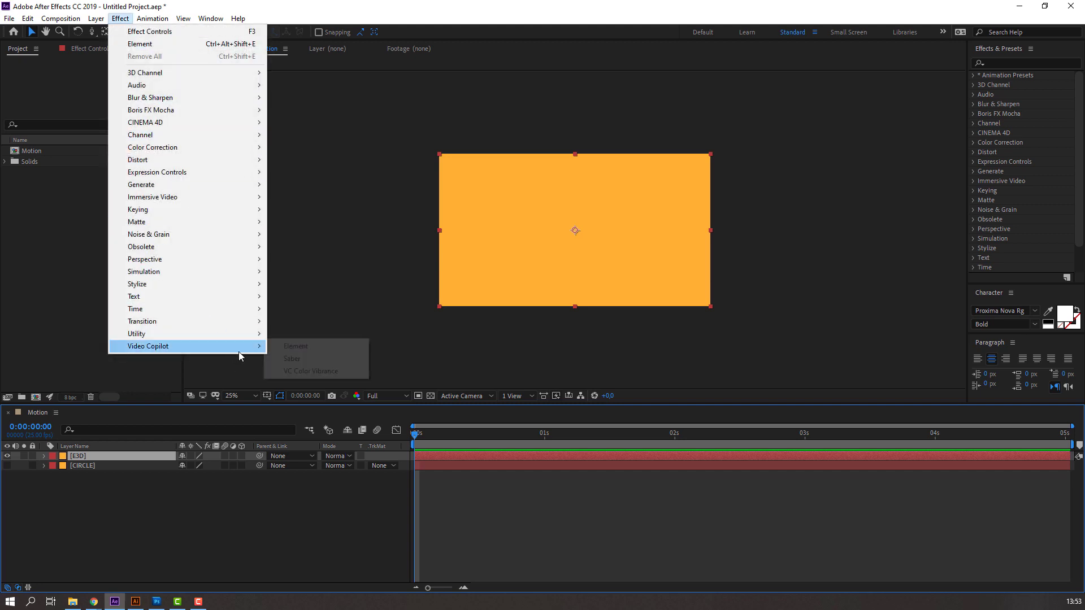
pyautogui.click(295, 346)
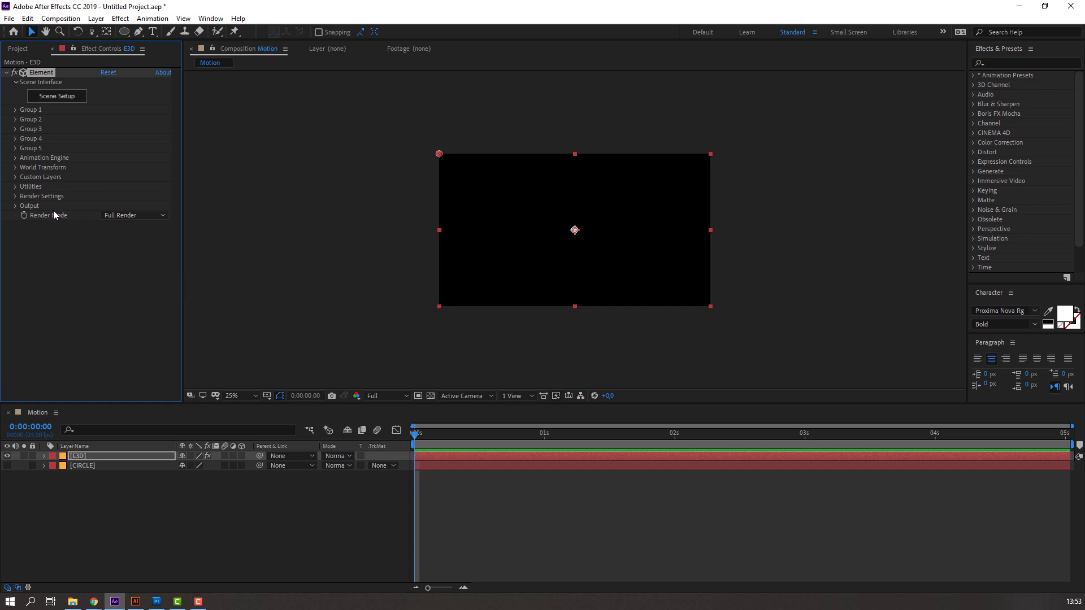
# - Assign the CIRCLE layer to Path Layer 1 in Element's custom text and masks
pyautogui.click(16, 178)
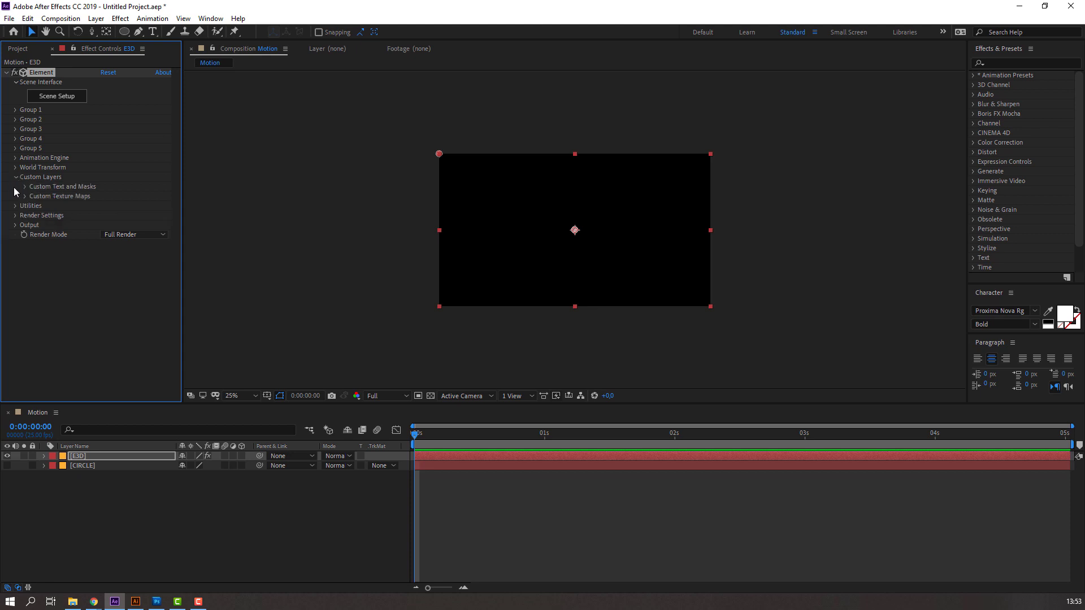
pyautogui.click(25, 187)
pyautogui.click(113, 196)
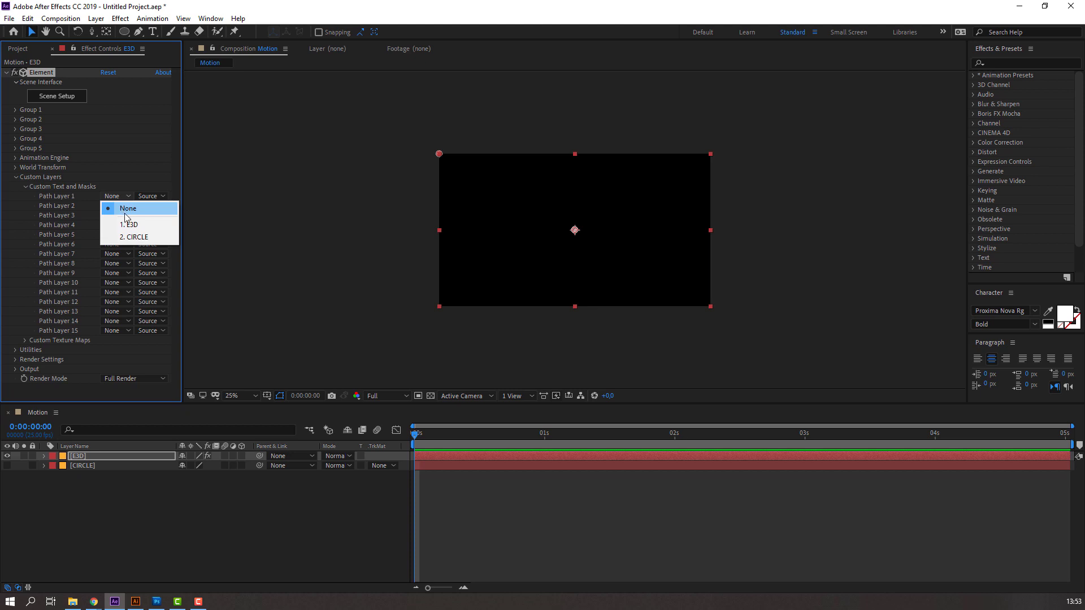
pyautogui.click(161, 240)
pyautogui.click(17, 178)
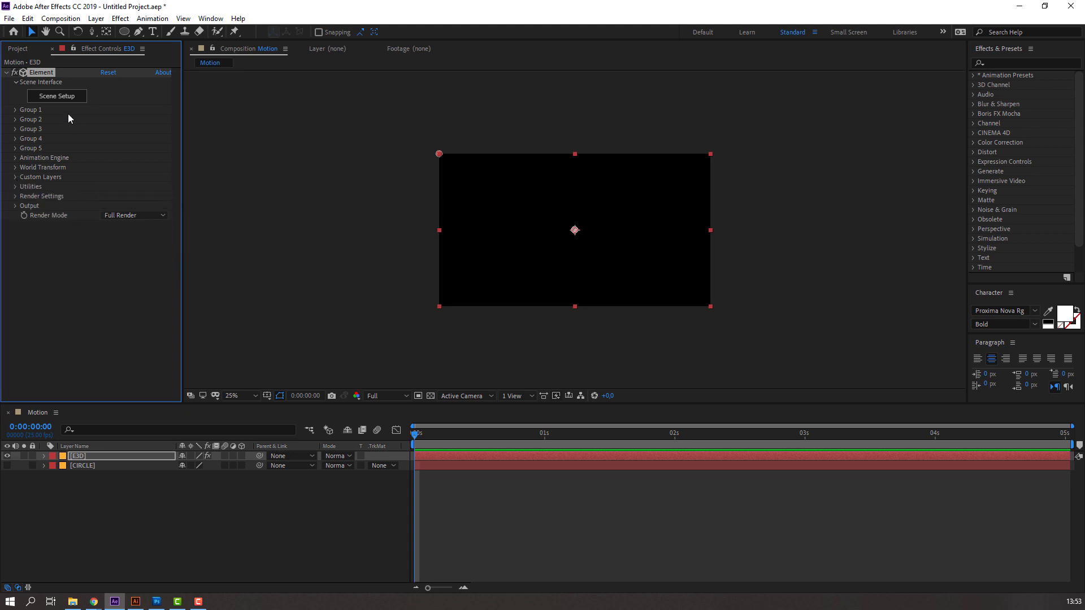
# - Open Element's Scene Setup and extrude the custom mask path into a plate with a round hole
pyautogui.click(78, 98)
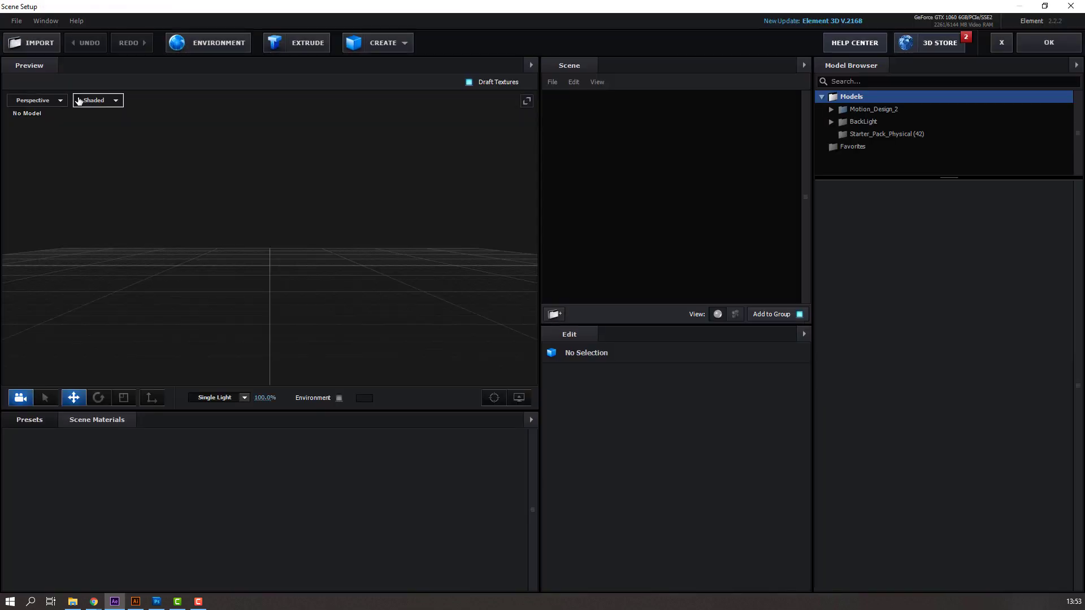
pyautogui.moveTo(221, 235); pyautogui.dragTo(249, 258)
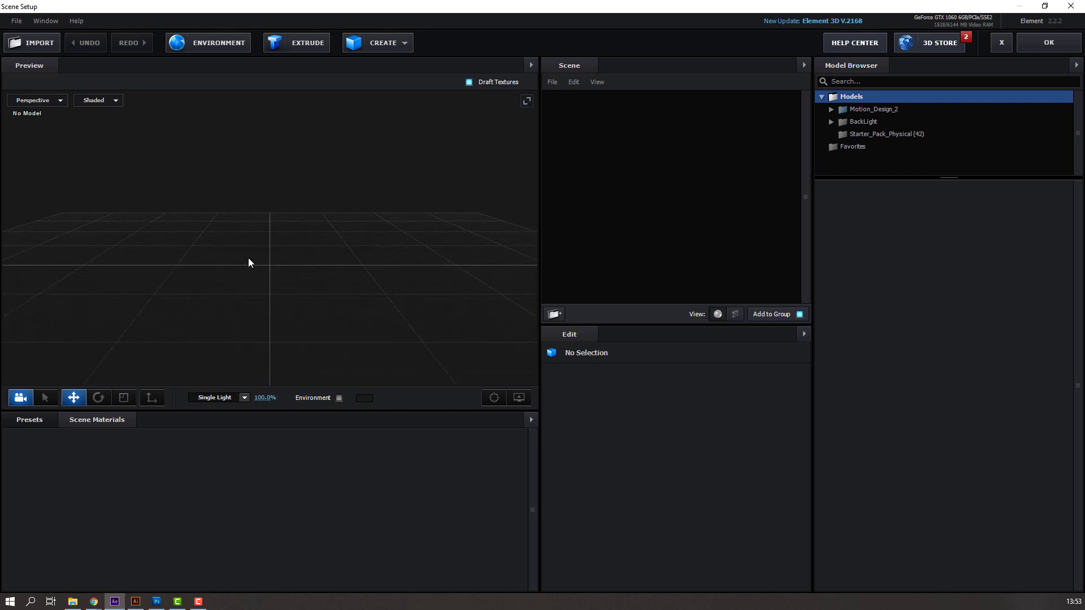
pyautogui.click(300, 50)
pyautogui.moveTo(300, 123); pyautogui.dragTo(236, 273)
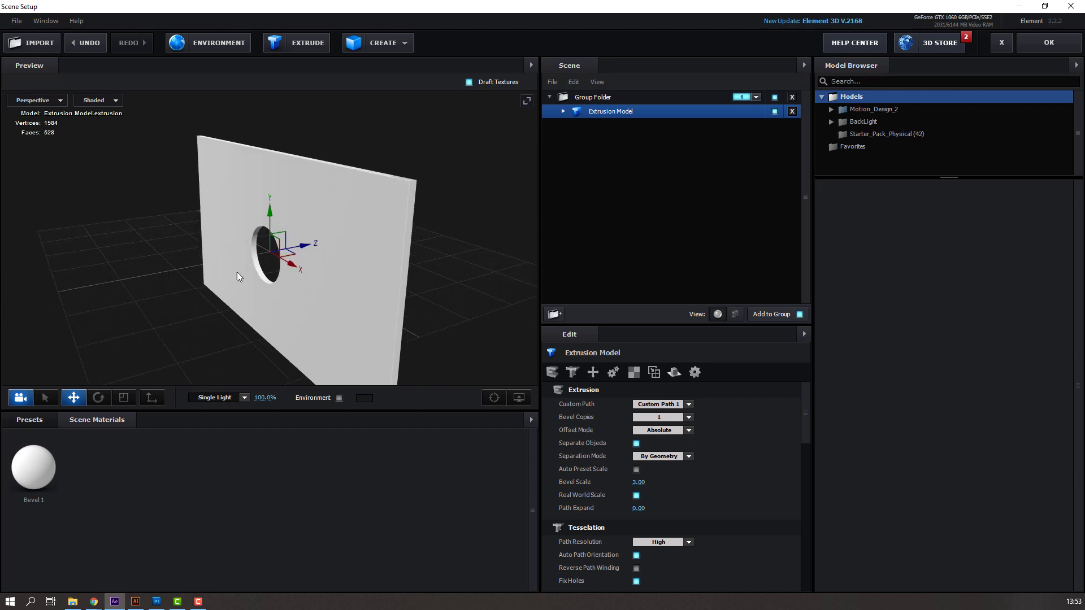
# - Rotate the extruded plate so it lies flat on the floor grid
pyautogui.press('e')
pyautogui.moveTo(256, 221); pyautogui.dragTo(344, 210)
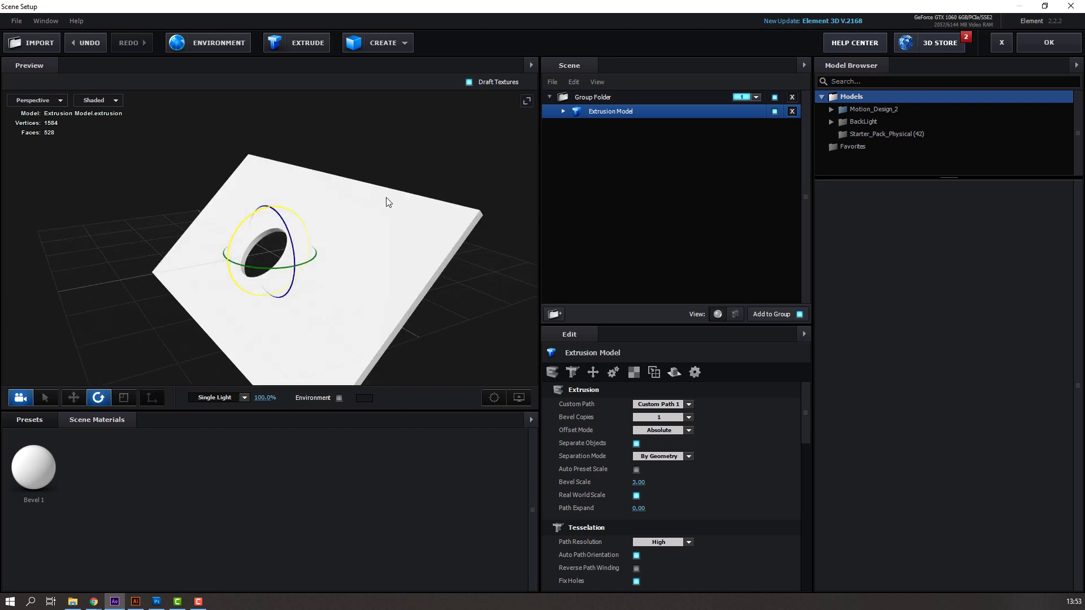
pyautogui.hotkey('ctrl', 'z')
pyautogui.scroll(-4, 283, 249)
pyautogui.press('w')
pyautogui.moveTo(204, 266); pyautogui.dragTo(201, 300)
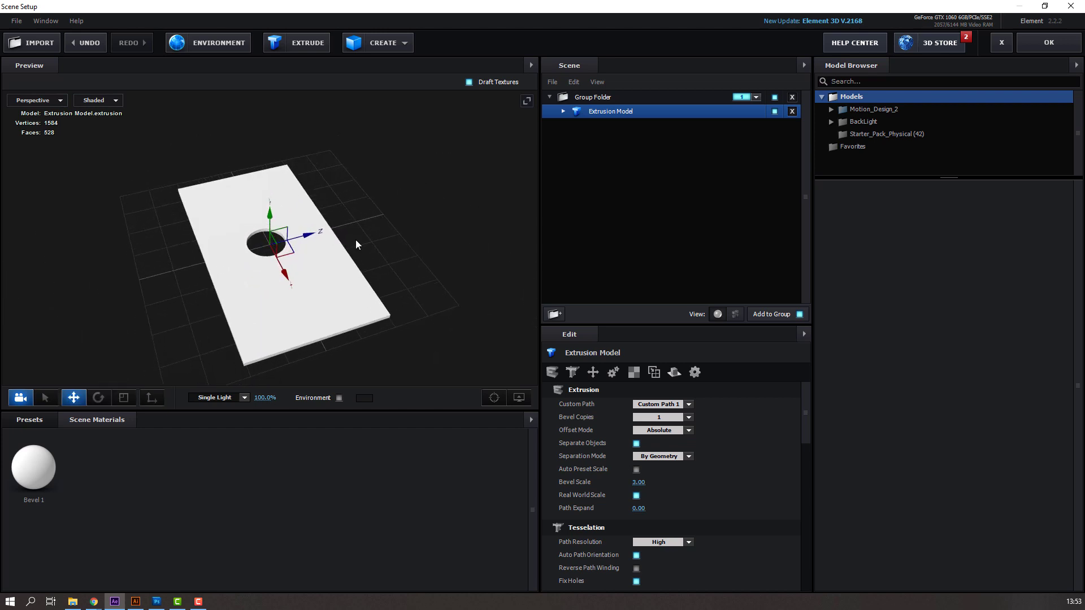
# - Create a box primitive and move it along Z to about 2.12, at the plate's long edge
pyautogui.click(370, 43)
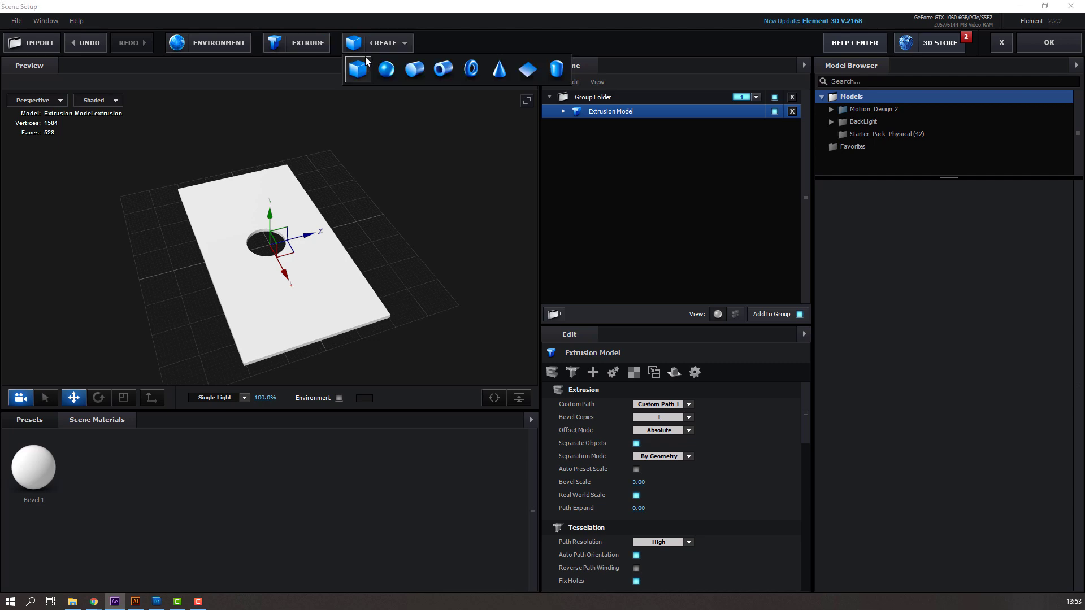
pyautogui.click(365, 70)
pyautogui.moveTo(315, 247); pyautogui.dragTo(361, 236)
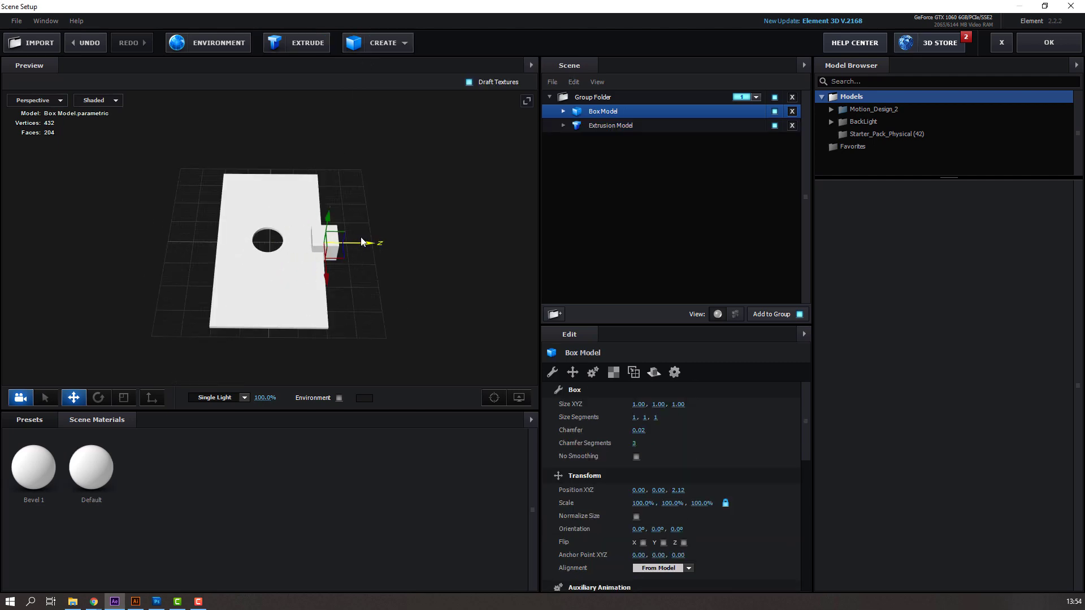
# - Scale the box into a thin upright wall, about 766.8% in X, 413.8% in Y and 13.4% in Z
pyautogui.press('r')
pyautogui.moveTo(267, 293); pyautogui.dragTo(360, 355)
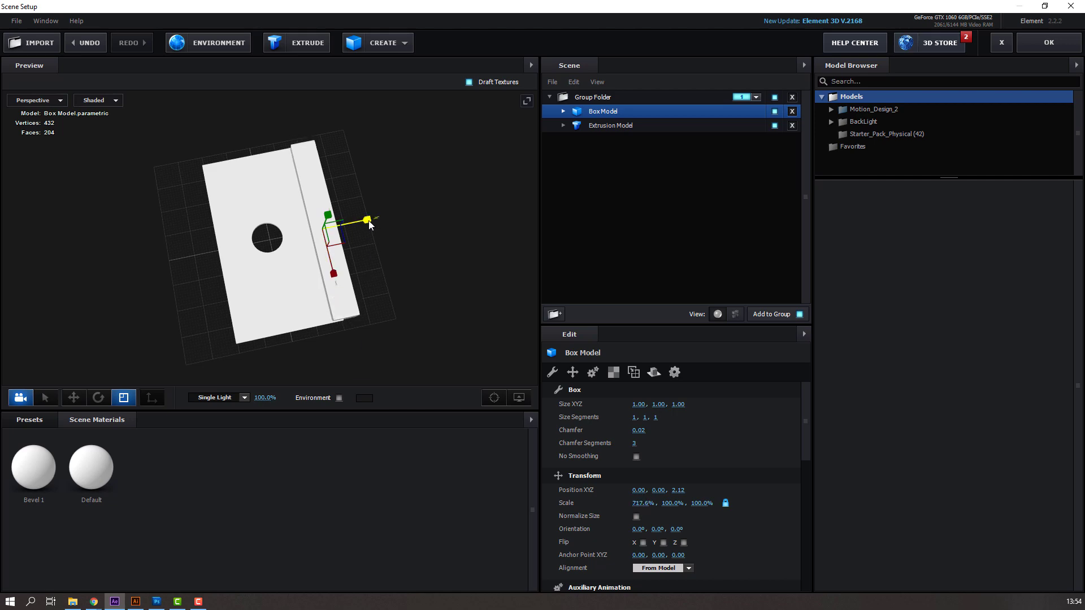
pyautogui.moveTo(369, 221); pyautogui.dragTo(359, 225)
pyautogui.moveTo(237, 261); pyautogui.dragTo(278, 150)
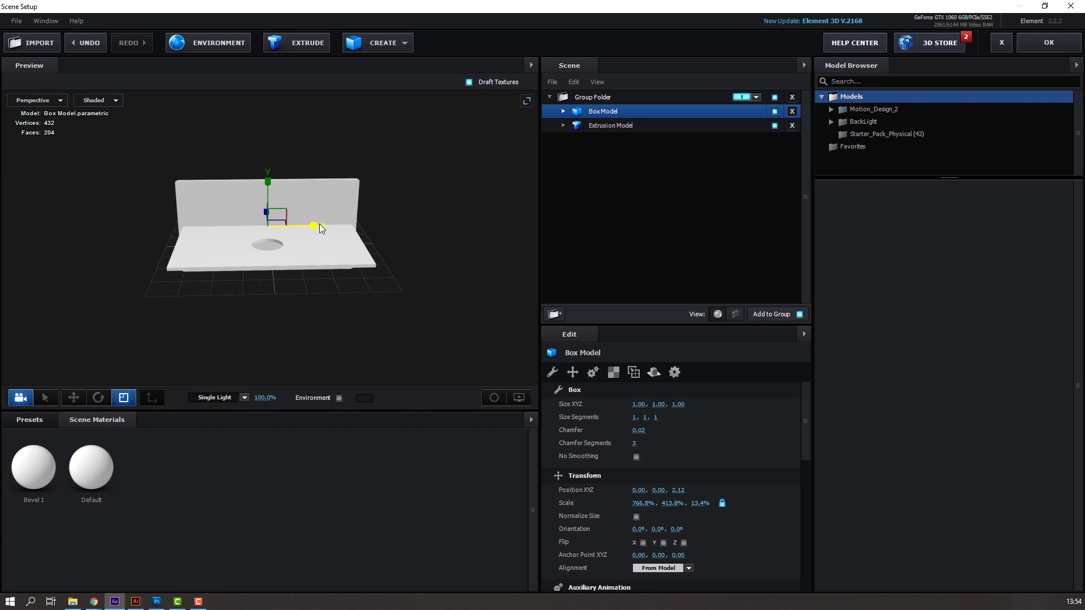
# - Raise the wall to about Y 2.16, enlarge it to about 876.3% in X and 565.9% in Y, and apply the scene
pyautogui.moveTo(319, 224); pyautogui.dragTo(327, 224)
pyautogui.press('w')
pyautogui.moveTo(269, 183); pyautogui.dragTo(276, 147)
pyautogui.press('r')
pyautogui.moveTo(316, 178); pyautogui.dragTo(339, 178)
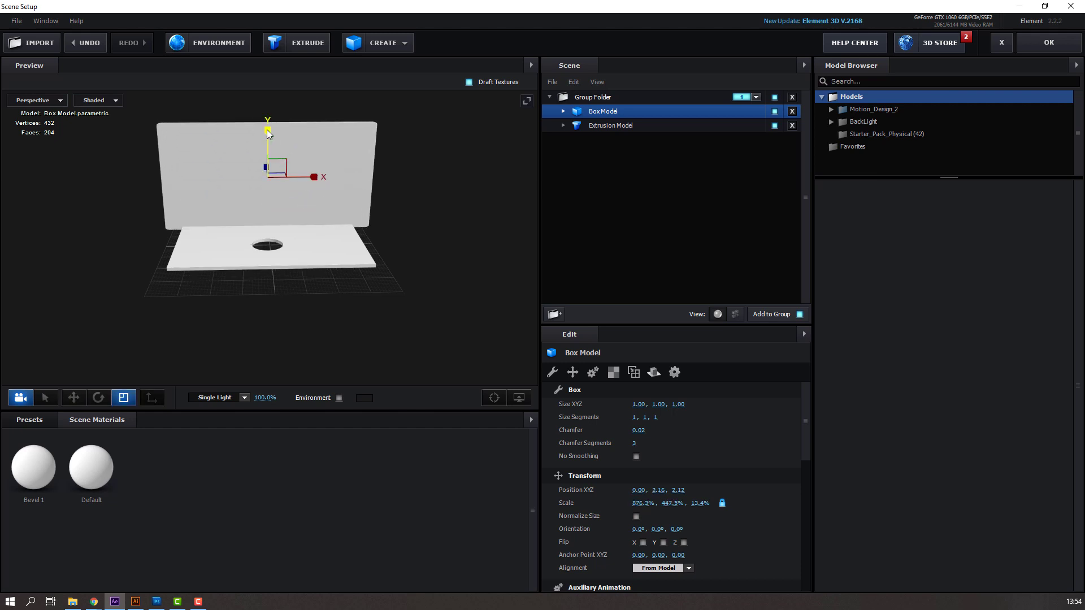
pyautogui.moveTo(268, 130); pyautogui.dragTo(268, 99)
pyautogui.press('w')
pyautogui.scroll(4, 260, 240)
pyautogui.scroll(-2, 259, 241)
pyautogui.moveTo(182, 257)
pyautogui.mouseDown()
pyautogui.moveTo(262, 270)
pyautogui.moveTo(186, 263)
pyautogui.mouseUp()
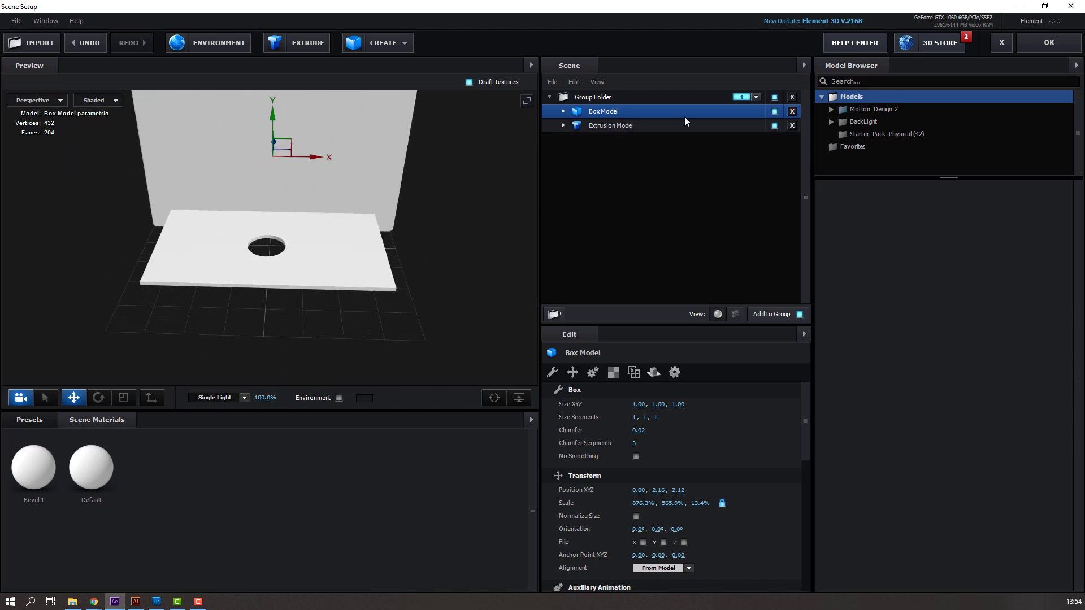
pyautogui.click(1037, 50)
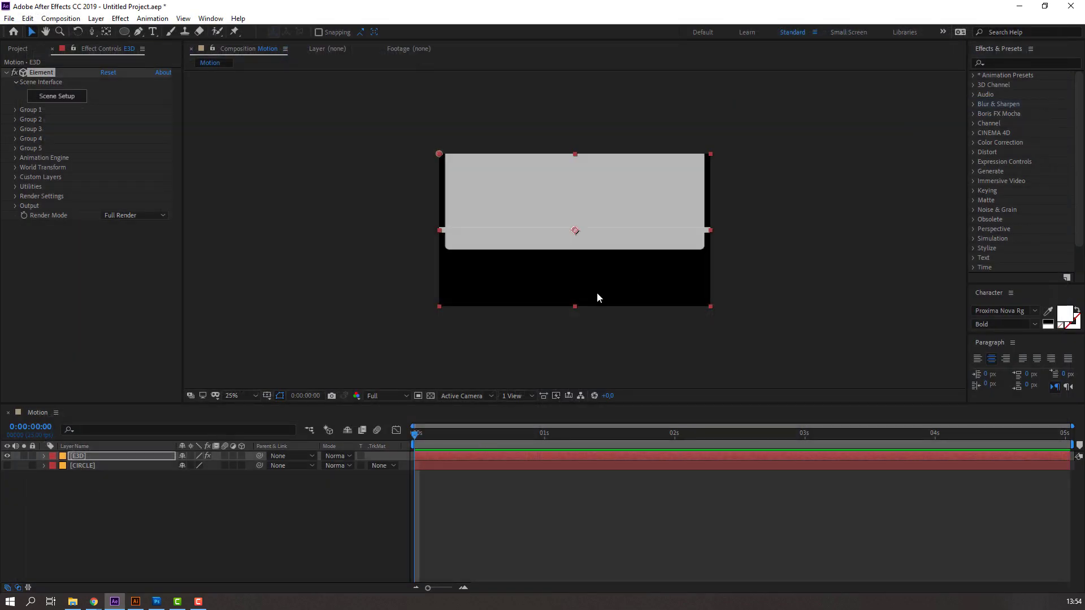
# - Add a two-node camera with the 50mm preset to the composition
pyautogui.rightClick(138, 504)
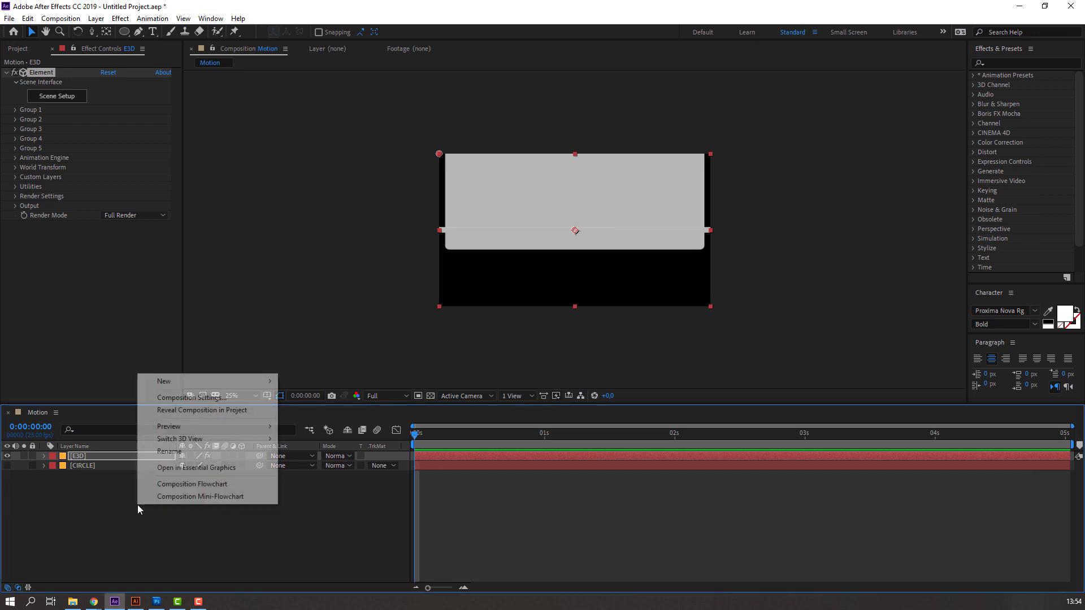
pyautogui.moveTo(256, 381)
pyautogui.click(337, 439)
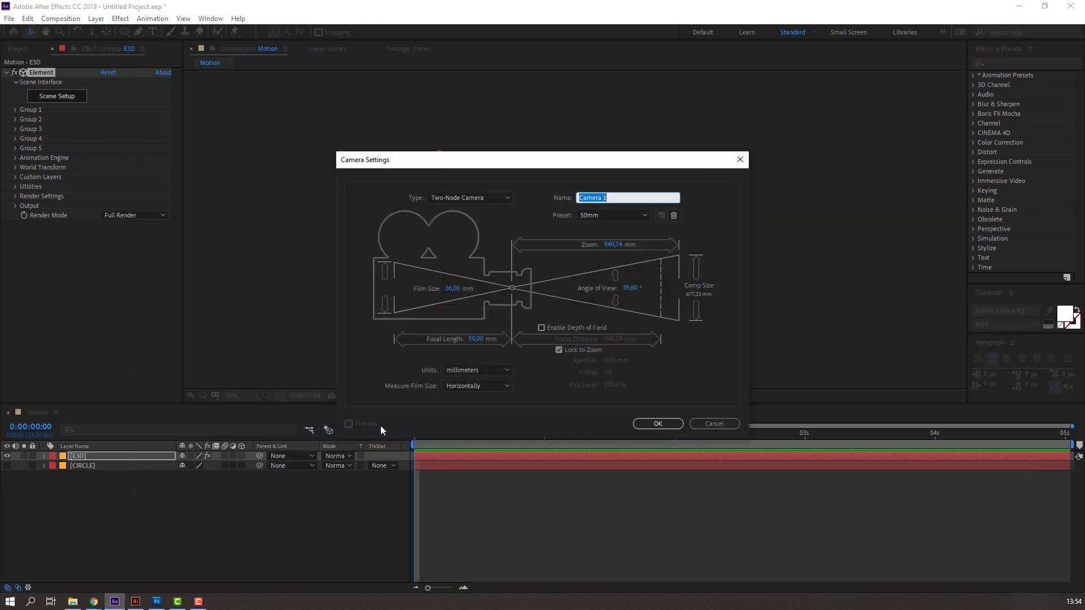
pyautogui.click(660, 425)
# - Move Camera 1 close and slightly above the plate so the hole shows and the wall and floor fill the frame
pyautogui.press('c')
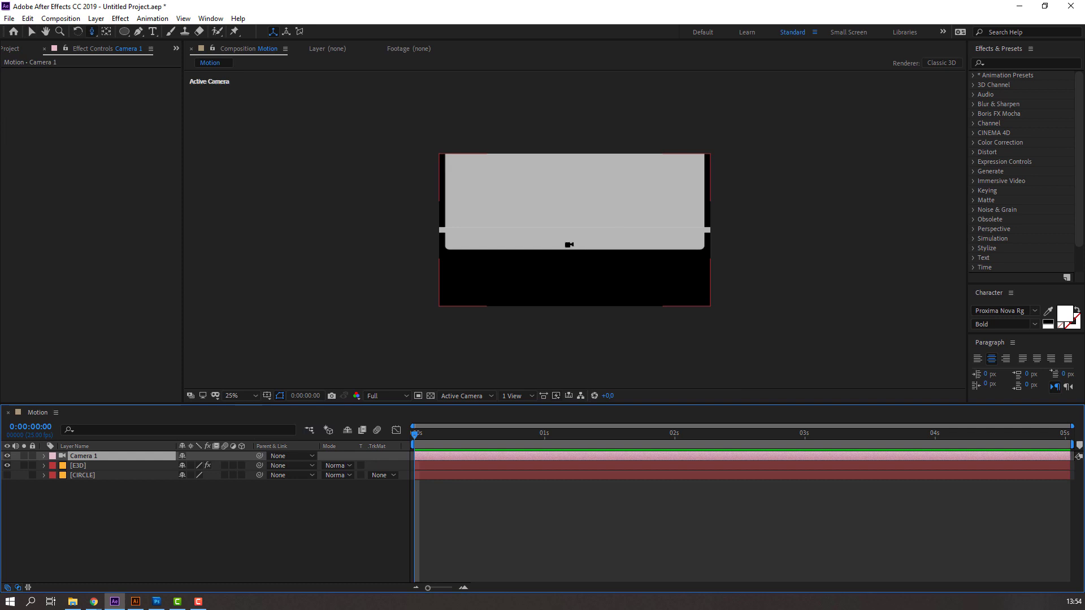
pyautogui.moveTo(581, 226)
pyautogui.mouseDown()
pyautogui.moveTo(577, 261)
pyautogui.moveTo(585, 212)
pyautogui.mouseUp()
pyautogui.hotkey('ctrl', 'z')
pyautogui.press('c')
pyautogui.press('c')
pyautogui.press('c')
pyautogui.moveTo(564, 271); pyautogui.dragTo(581, 235)
pyautogui.press('c')
pyautogui.press('c')
pyautogui.press('c')
pyautogui.press('c')
pyautogui.press('c')
pyautogui.press('c')
pyautogui.press('c')
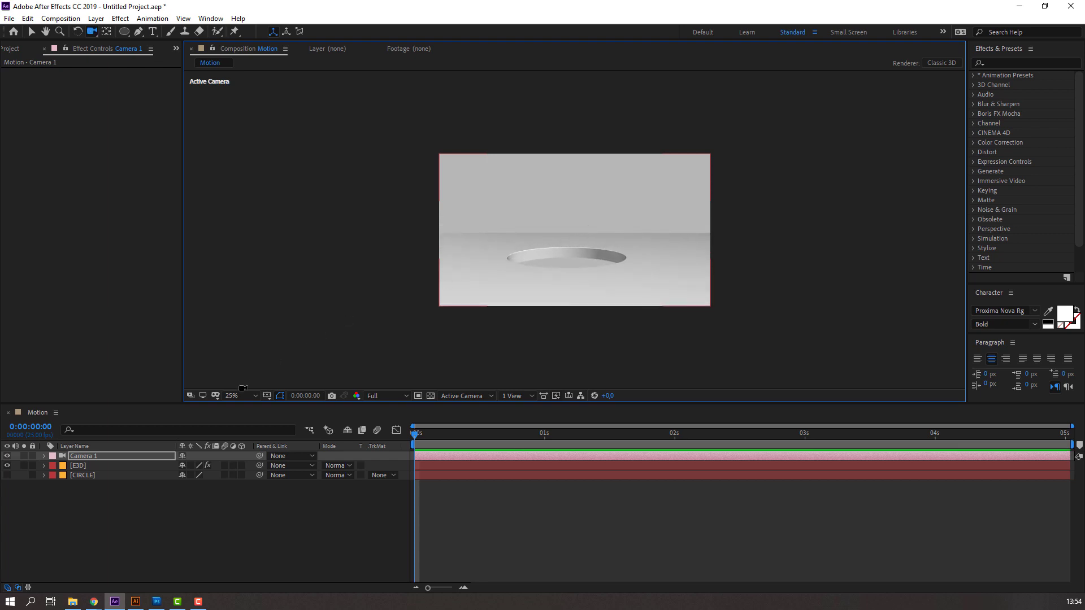
# - Fit the composition in the viewer and shift Camera 1 slightly sideways to centre the hole
pyautogui.click(248, 396)
pyautogui.click(252, 216)
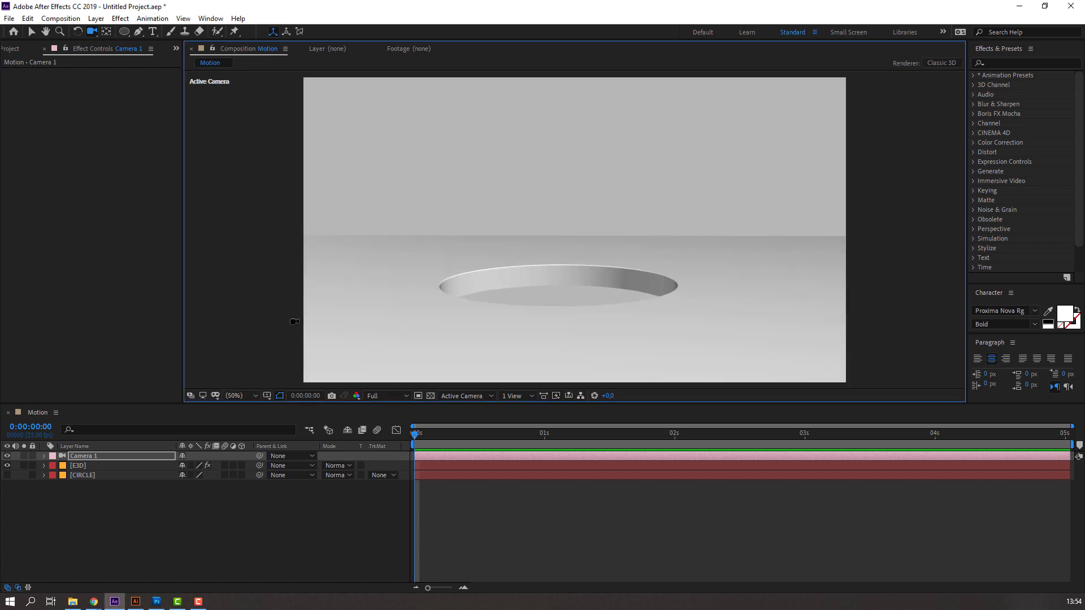
pyautogui.press('c')
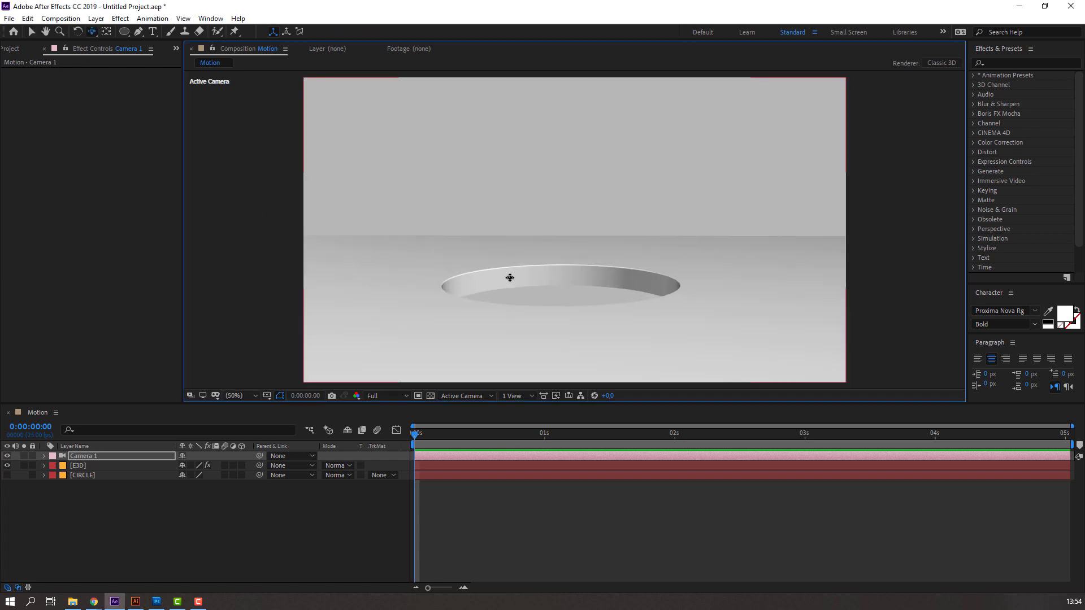
pyautogui.moveTo(510, 277); pyautogui.dragTo(508, 281)
pyautogui.press('v')
pyautogui.click(93, 498)
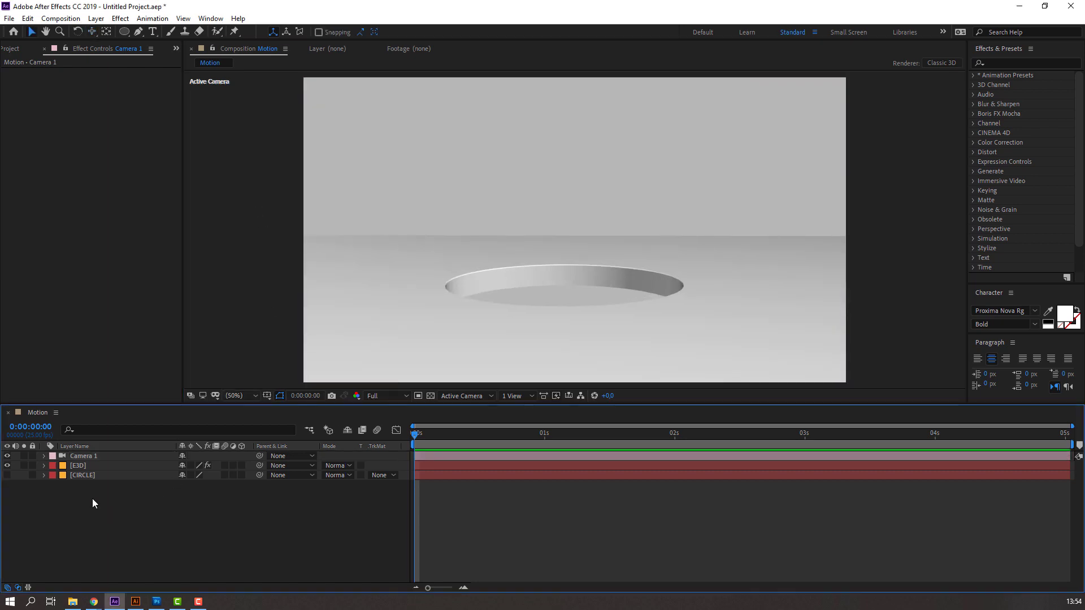
# - Reopen Scene Setup for the E3D layer and raise the wall box to about Y 2.76
pyautogui.click(79, 466)
pyautogui.click(62, 98)
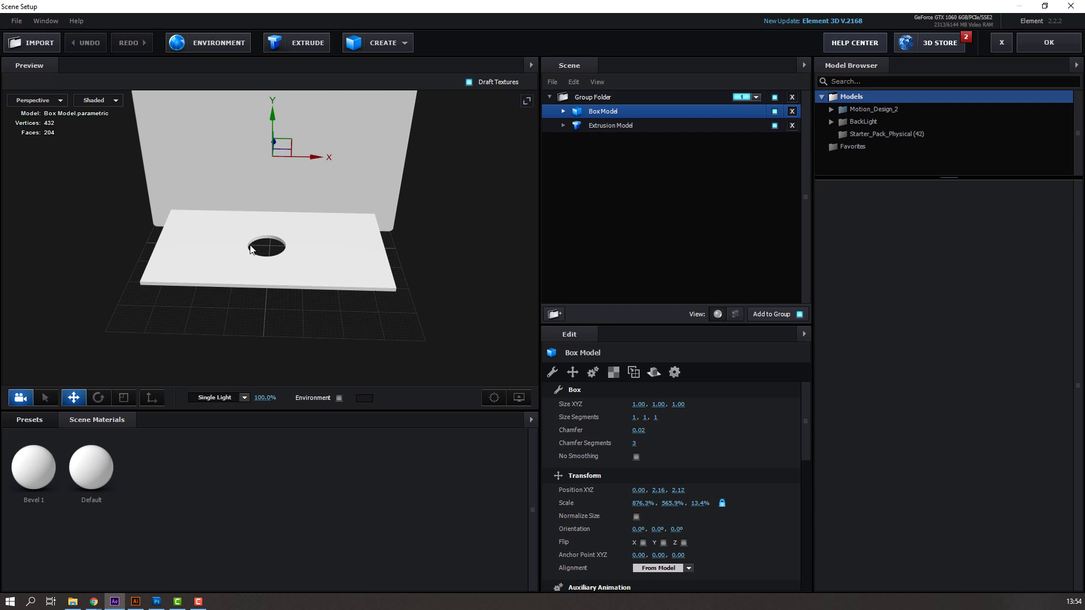
pyautogui.moveTo(251, 248)
pyautogui.mouseDown()
pyautogui.moveTo(187, 241)
pyautogui.moveTo(307, 192)
pyautogui.moveTo(213, 168)
pyautogui.moveTo(223, 133)
pyautogui.moveTo(327, 204)
pyautogui.moveTo(216, 250)
pyautogui.moveTo(267, 255)
pyautogui.mouseUp()
# - Apply a dark glossy material from the Physical presets to the floor plate
pyautogui.click(41, 425)
pyautogui.scroll(-2, 38, 492)
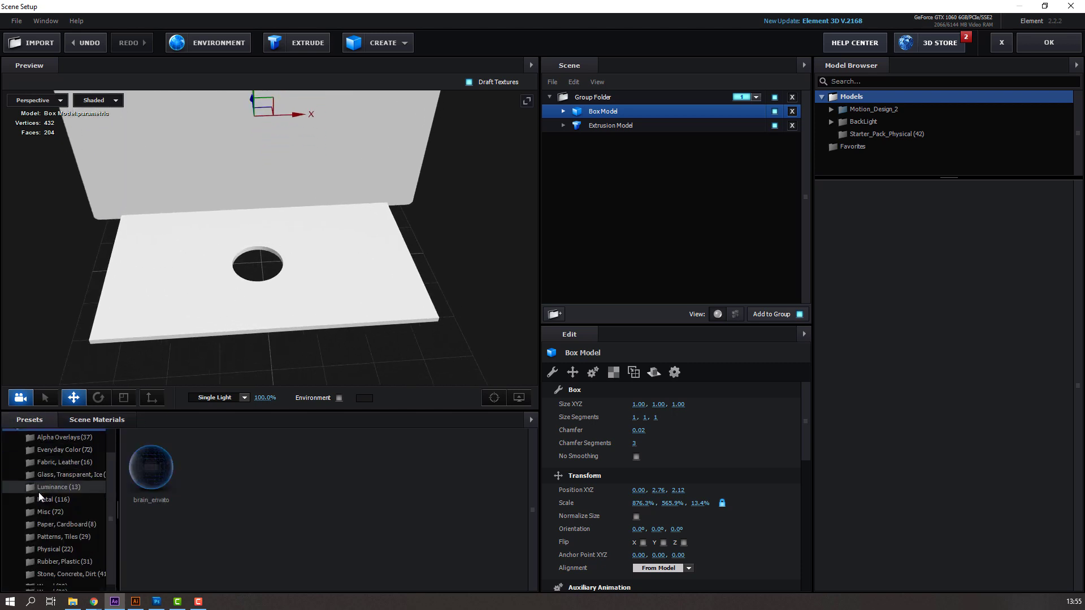
pyautogui.click(48, 549)
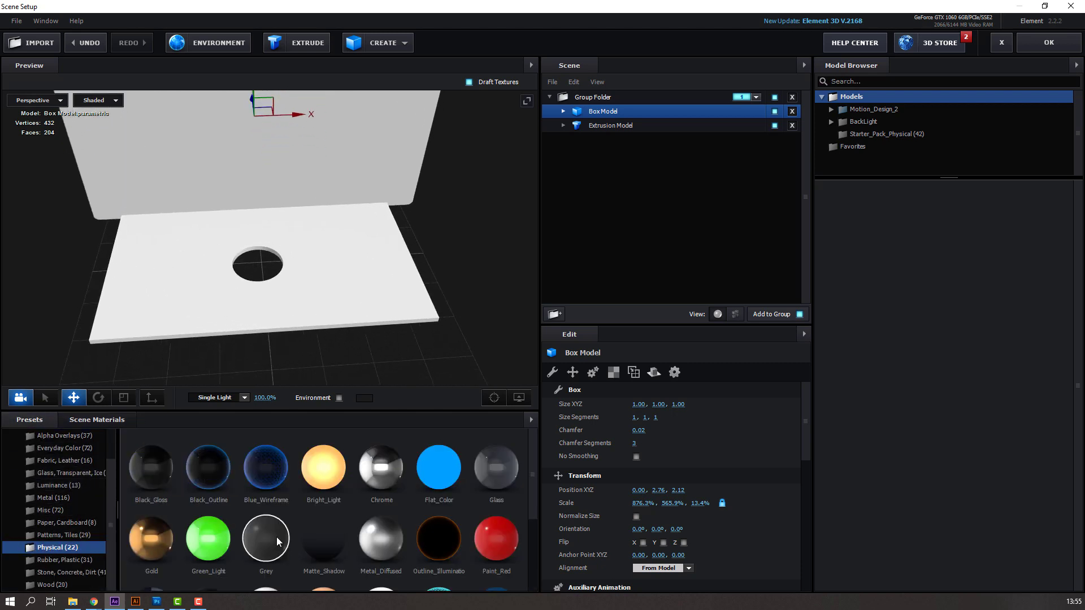
pyautogui.moveTo(277, 540); pyautogui.dragTo(213, 289)
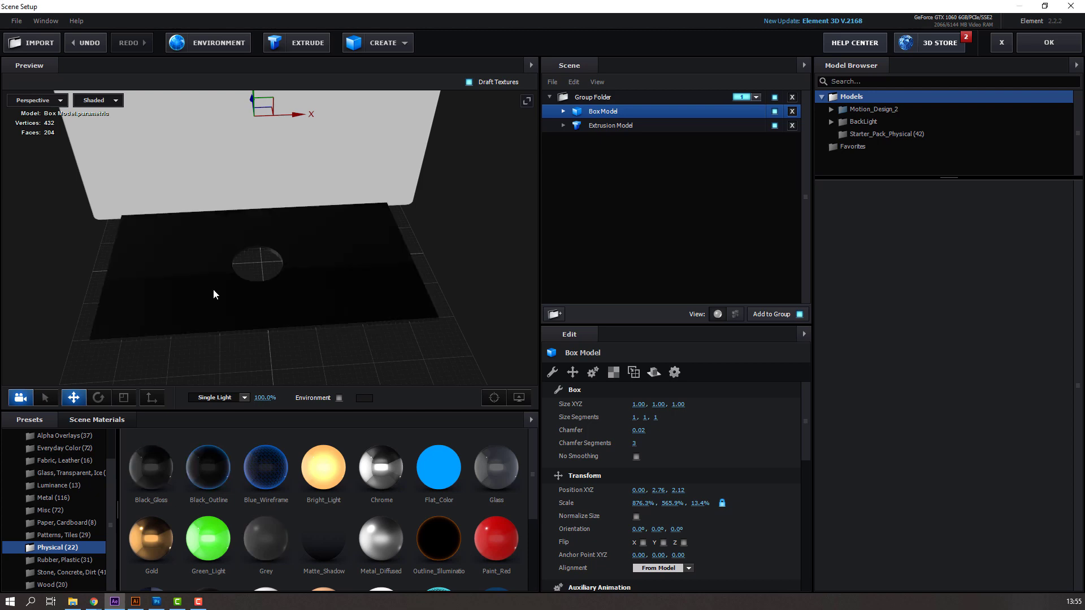
pyautogui.scroll(2, 195, 286)
pyautogui.scroll(3, 195, 286)
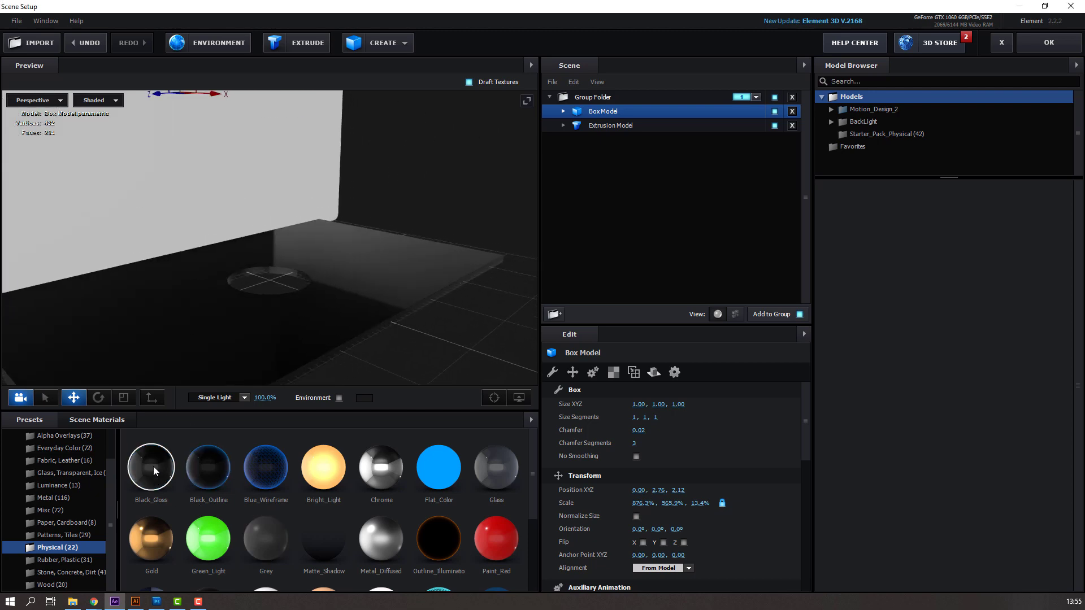
# - Apply the Black_Gloss preset to the back wall box and accept the scene
pyautogui.moveTo(139, 256); pyautogui.dragTo(139, 257)
pyautogui.scroll(-2, 181, 325)
pyautogui.moveTo(181, 324); pyautogui.dragTo(154, 305)
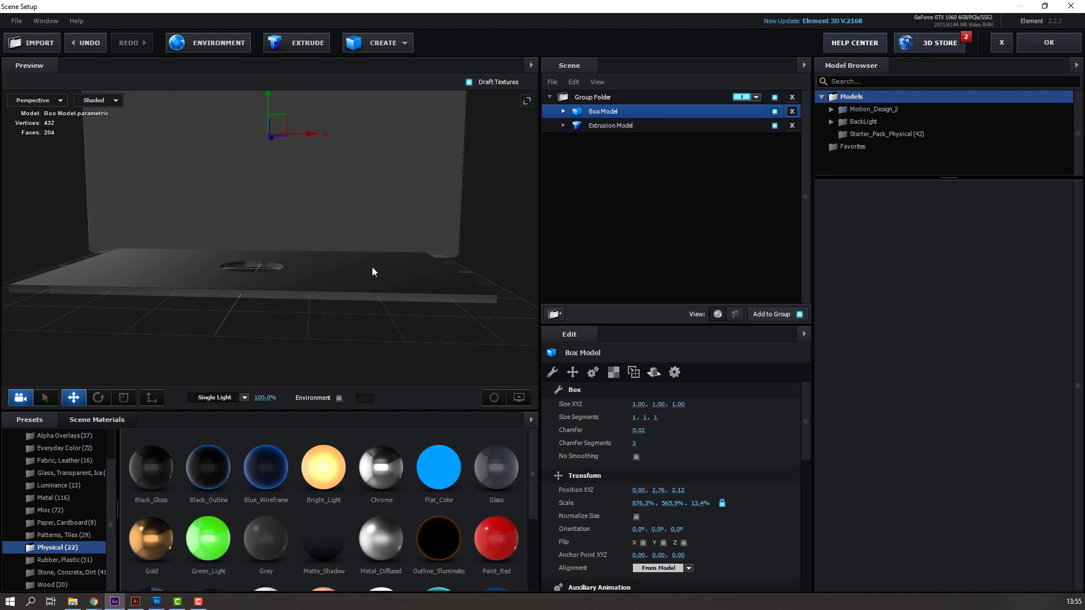
pyautogui.click(1037, 48)
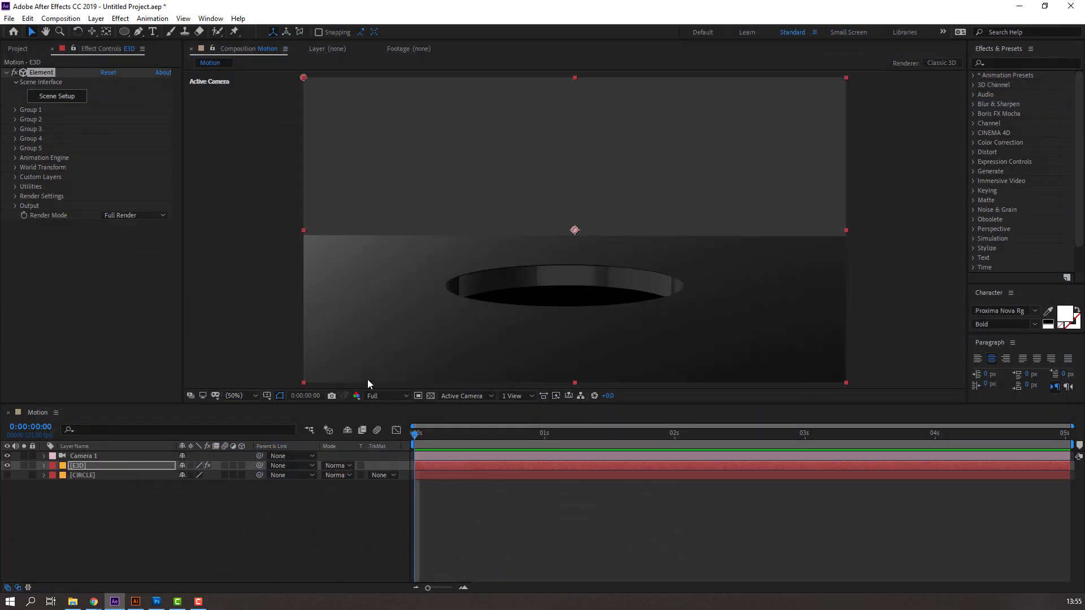
# - Reopen Scene Setup, try the Metal_Diffused preset on the floor plate and back wall, and accept the scene
pyautogui.click(72, 100)
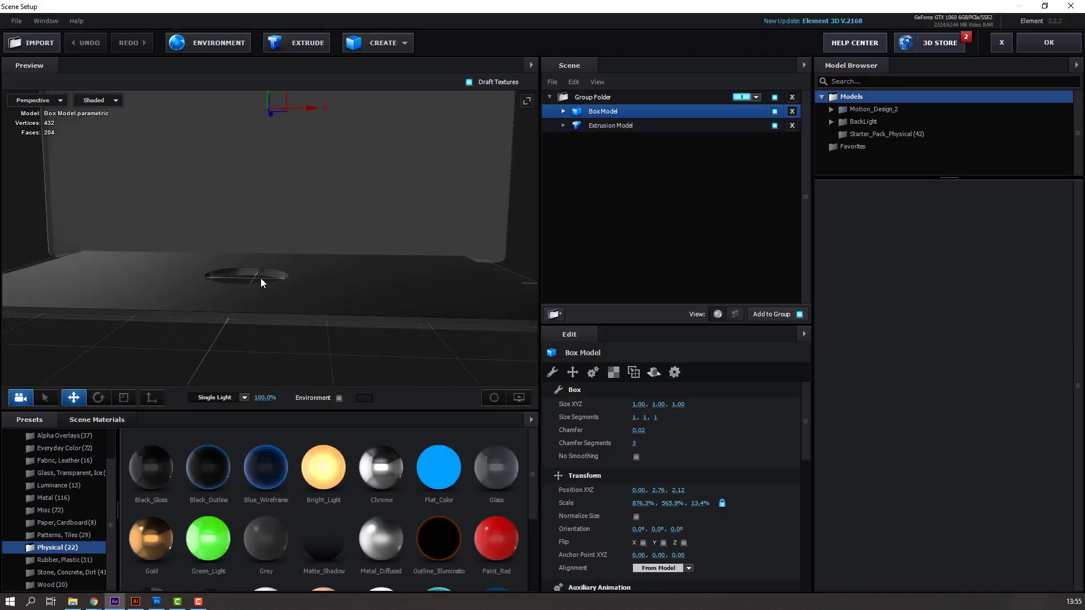
pyautogui.scroll(-3, 356, 507)
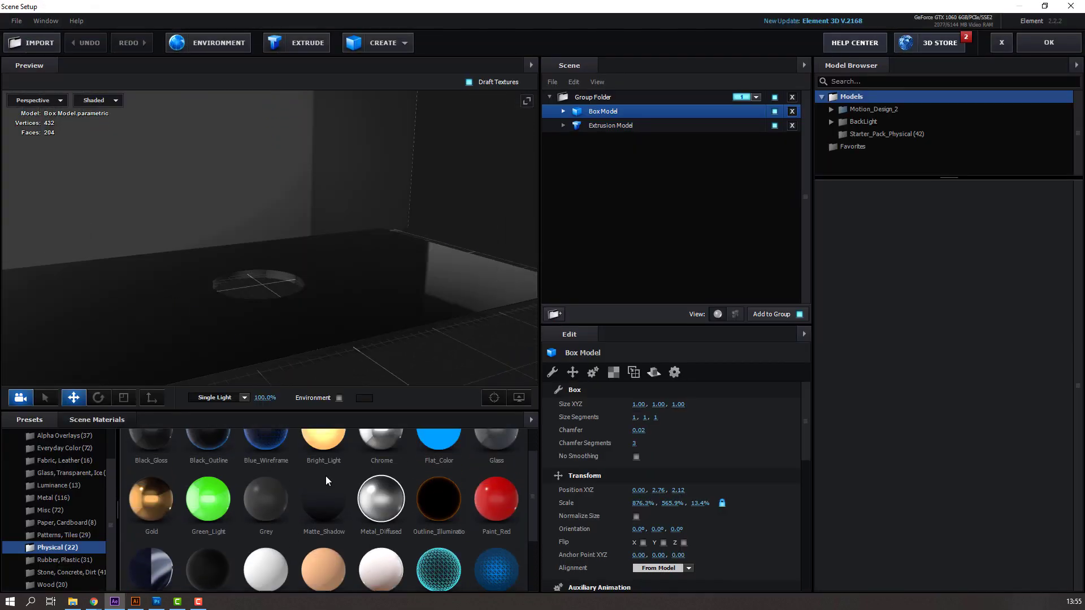
pyautogui.moveTo(325, 476); pyautogui.dragTo(288, 299)
pyautogui.moveTo(378, 496); pyautogui.dragTo(156, 189)
pyautogui.moveTo(237, 286); pyautogui.dragTo(196, 287)
pyautogui.click(1028, 46)
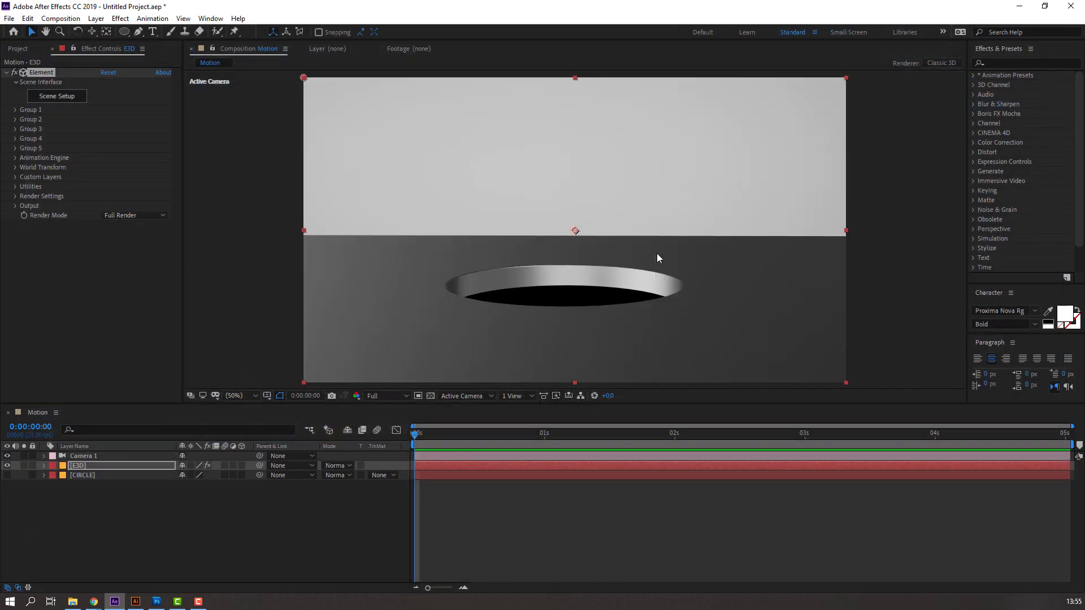
# - Reopen Scene Setup for the E3D layer and replace the back wall's material with the Black_Gloss preset
pyautogui.click(74, 99)
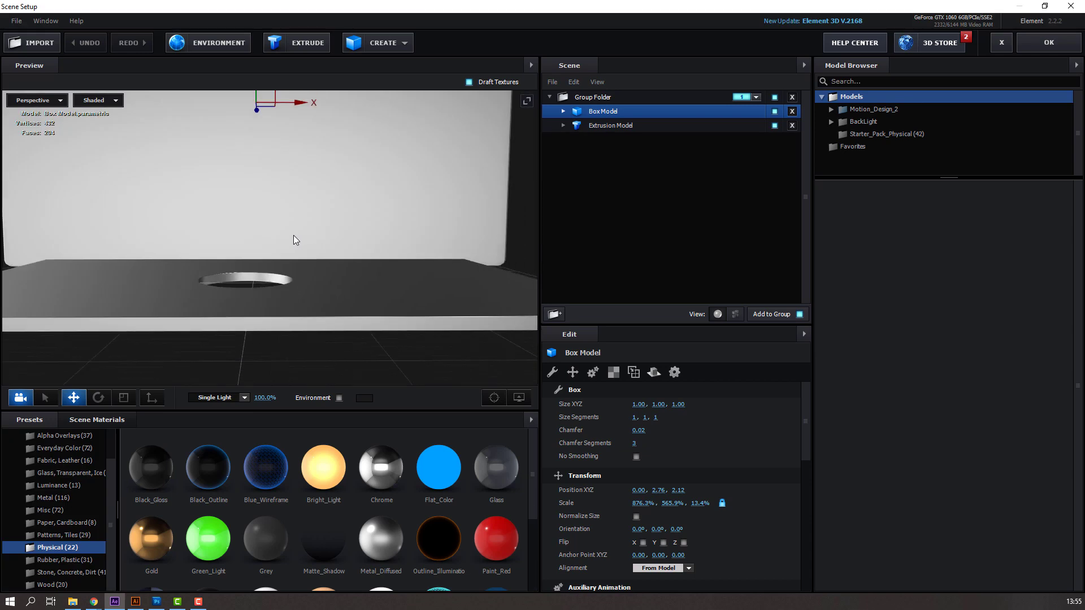
pyautogui.moveTo(293, 235); pyautogui.dragTo(216, 262)
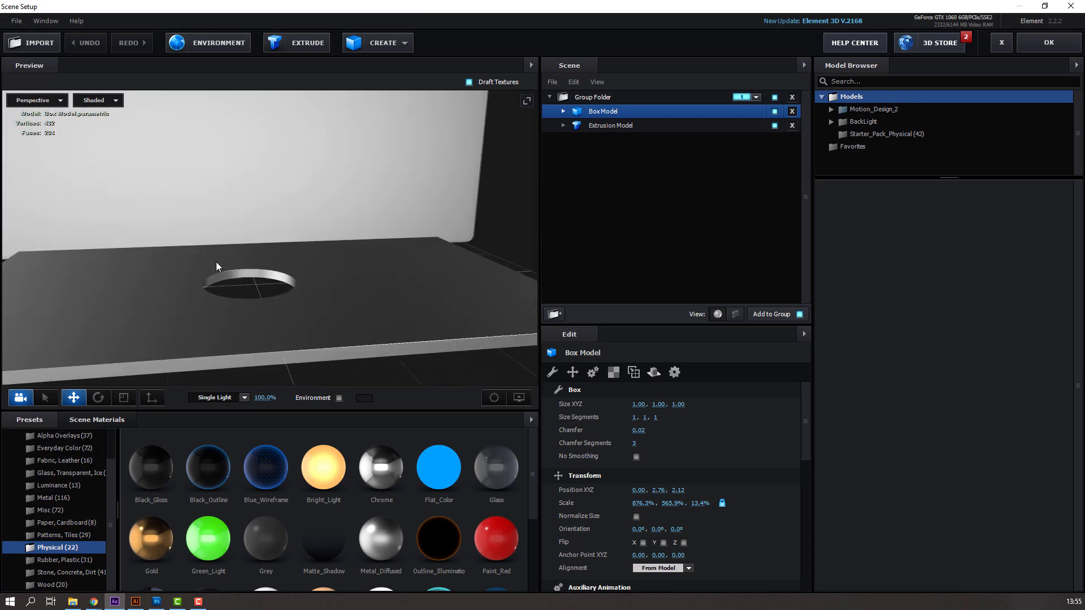
pyautogui.scroll(-3, 297, 467)
pyautogui.scroll(3, 298, 467)
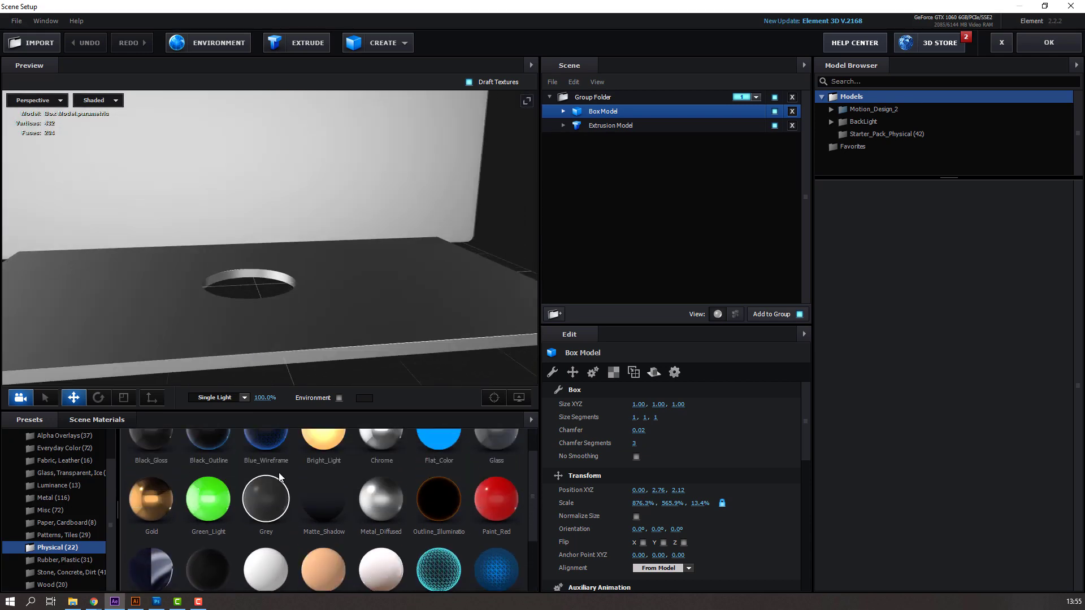
pyautogui.click(149, 458)
pyautogui.moveTo(148, 457); pyautogui.dragTo(178, 199)
# - Set the diffuse colour of the Box Model's Black_Gloss material to orange FF8E14
pyautogui.click(560, 112)
pyautogui.click(599, 125)
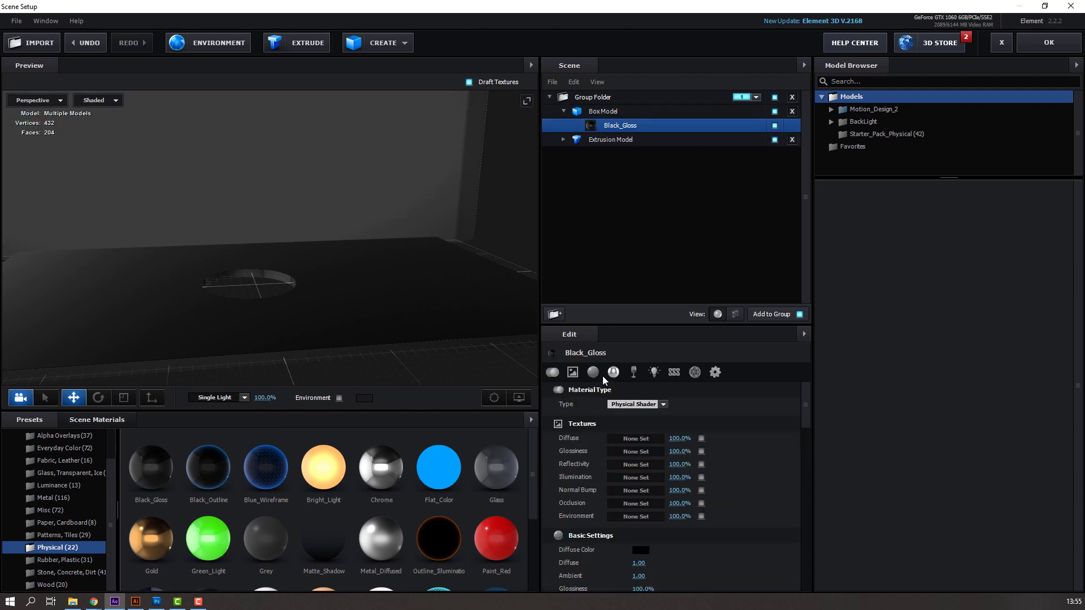
pyautogui.click(646, 548)
pyautogui.moveTo(697, 557); pyautogui.dragTo(693, 572)
pyautogui.moveTo(678, 468); pyautogui.dragTo(638, 439)
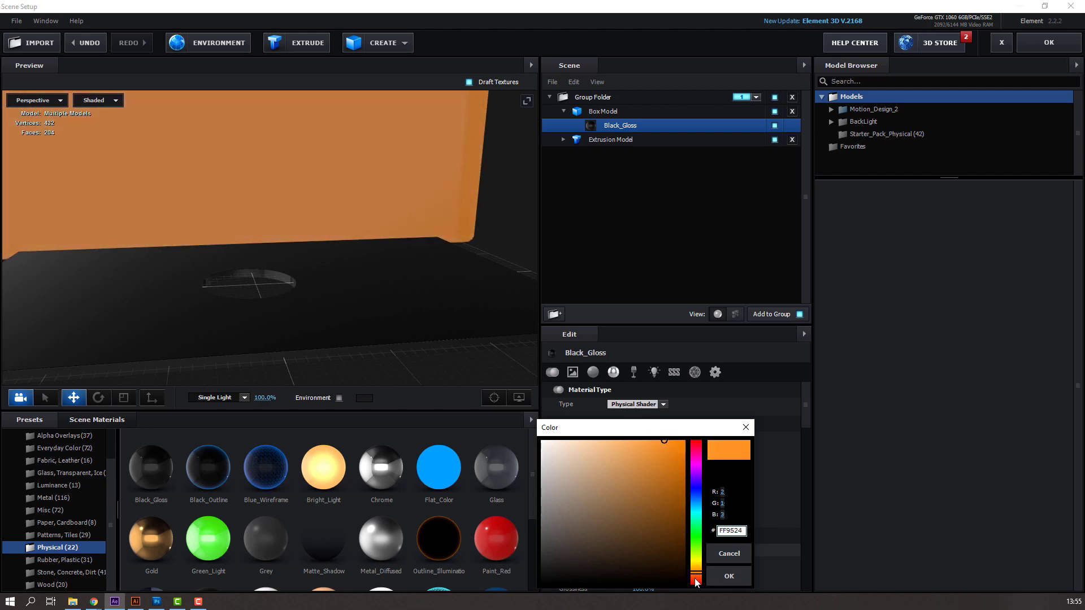
pyautogui.moveTo(695, 581); pyautogui.dragTo(698, 582)
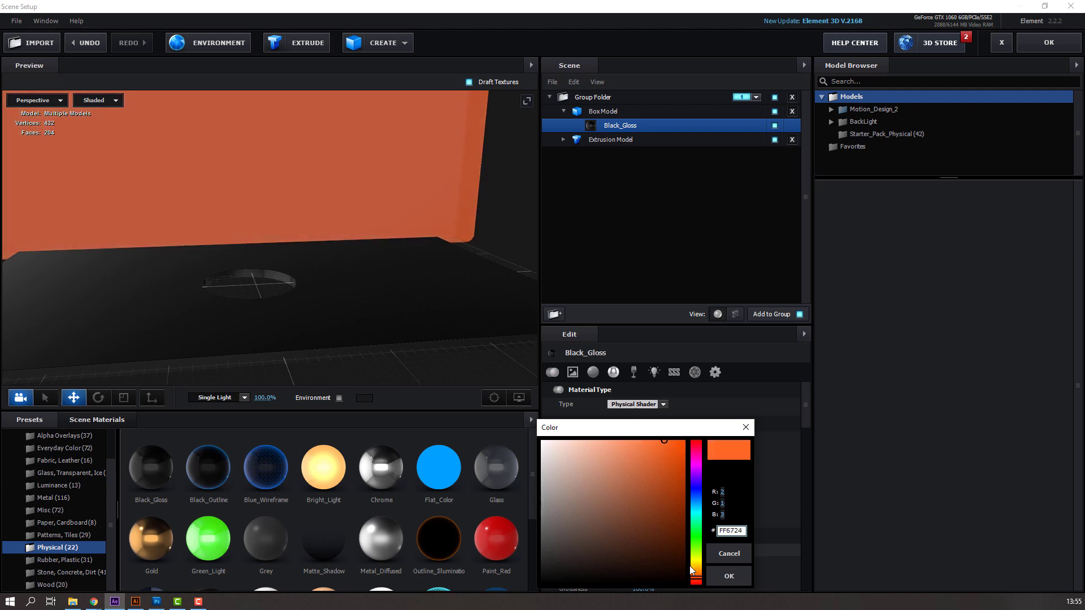
pyautogui.moveTo(690, 570); pyautogui.dragTo(691, 564)
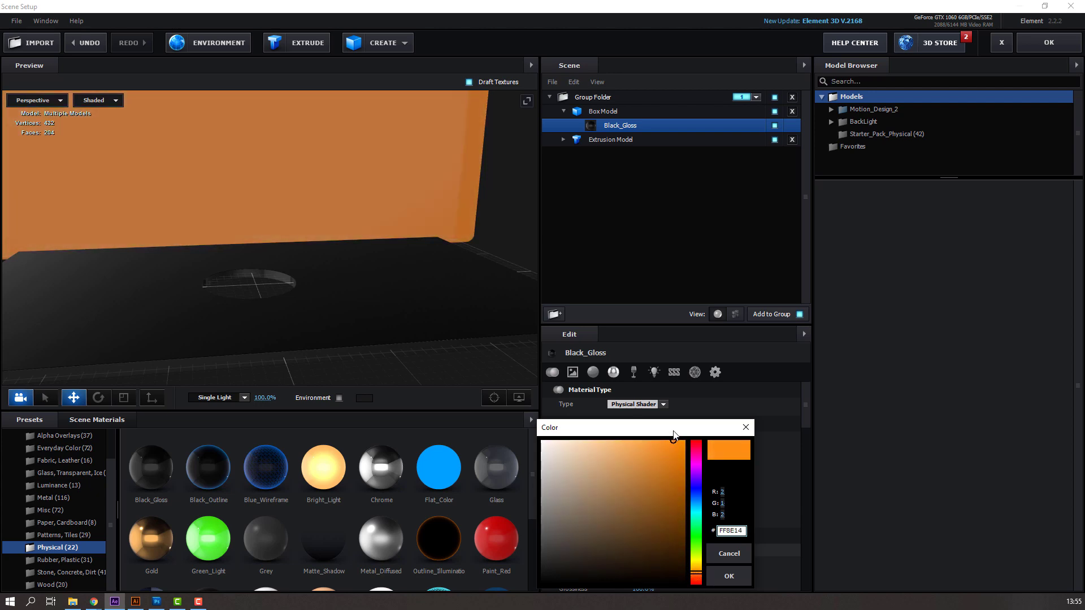
pyautogui.click(729, 576)
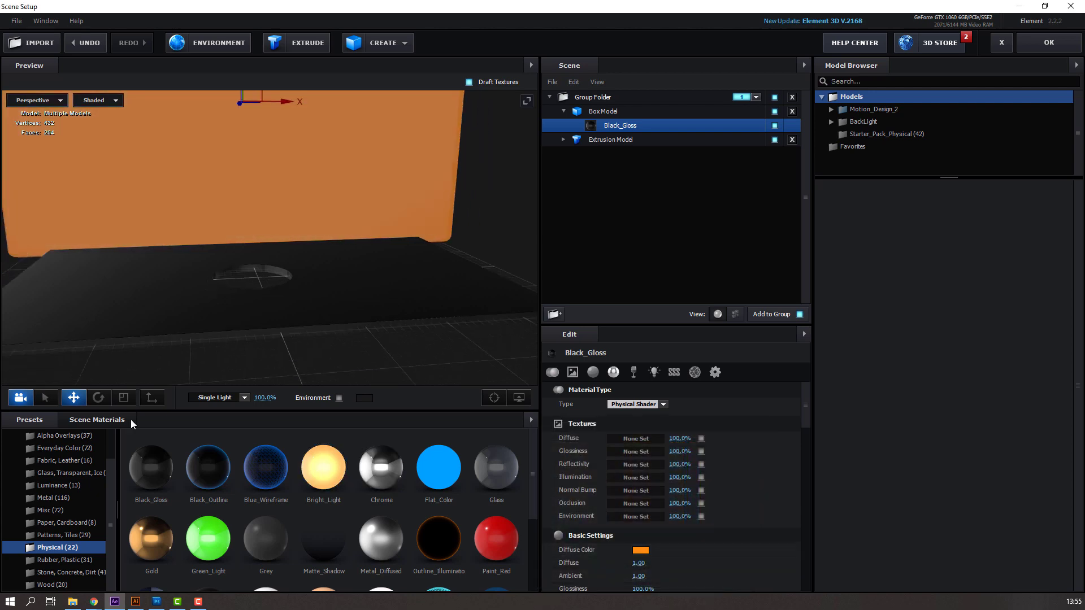
# - Apply the orange Black_Gloss scene material to the floor plate and accept the scene
pyautogui.click(70, 419)
pyautogui.moveTo(416, 440); pyautogui.dragTo(345, 303)
pyautogui.moveTo(226, 290); pyautogui.dragTo(252, 299)
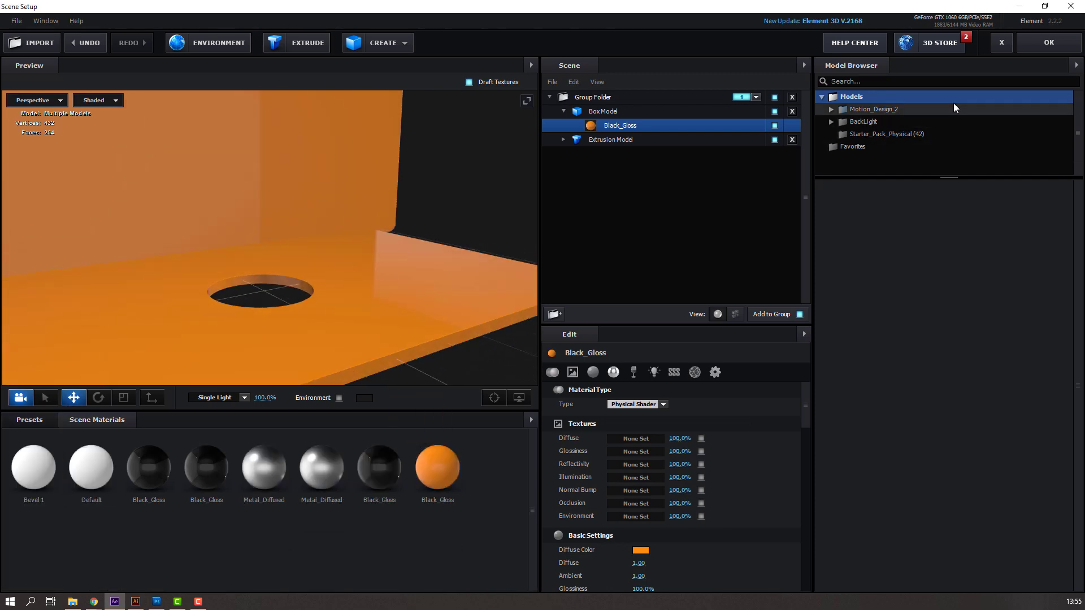
pyautogui.click(1029, 39)
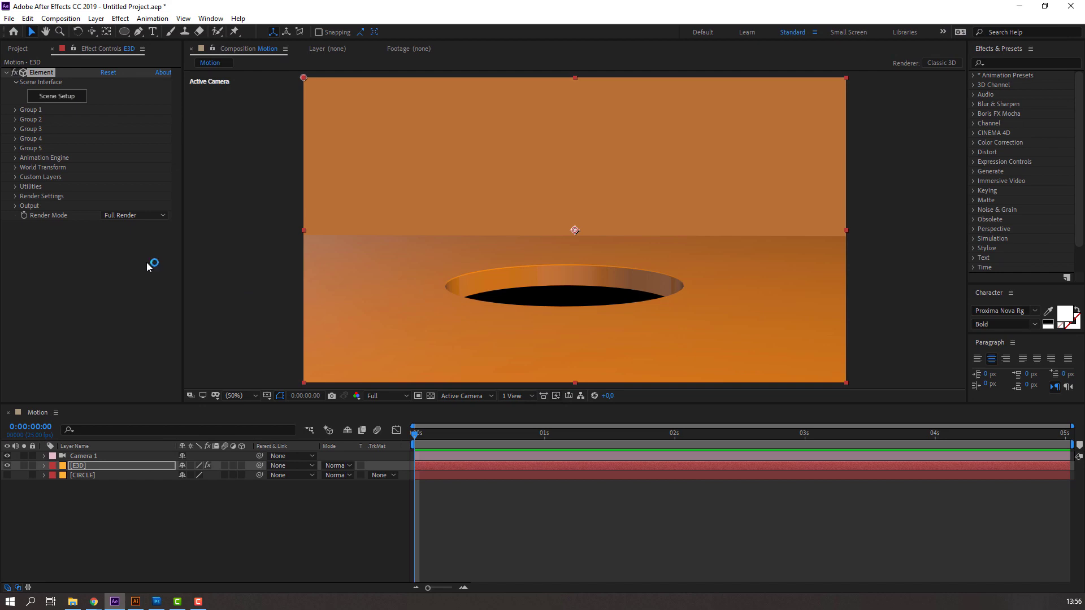
# - Reopen Scene Setup and apply the Paint_Red physical preset to both the back wall and the floor plate
pyautogui.click(69, 97)
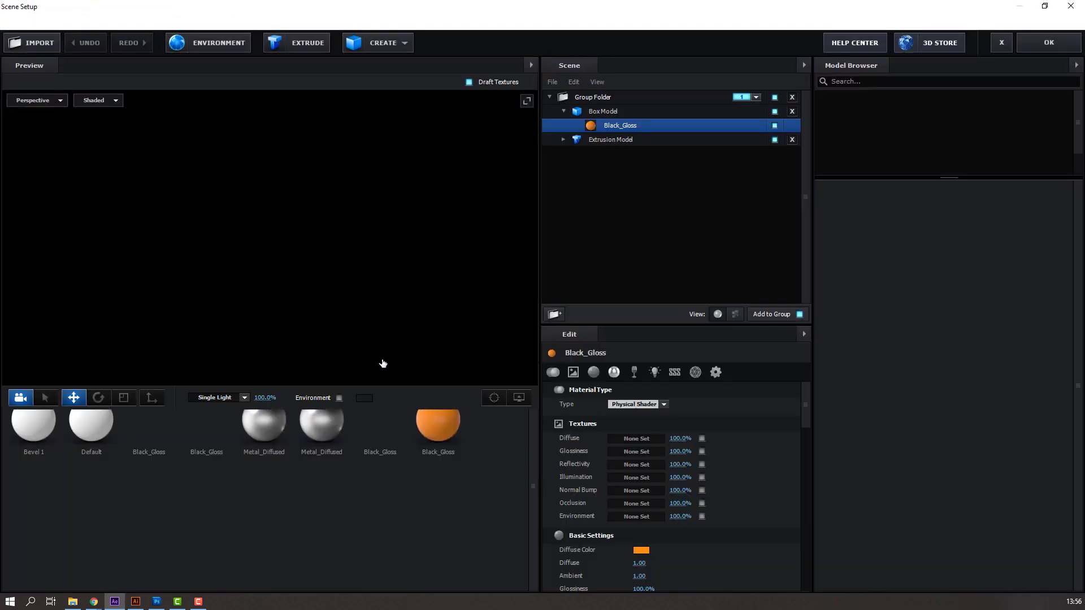
pyautogui.click(33, 425)
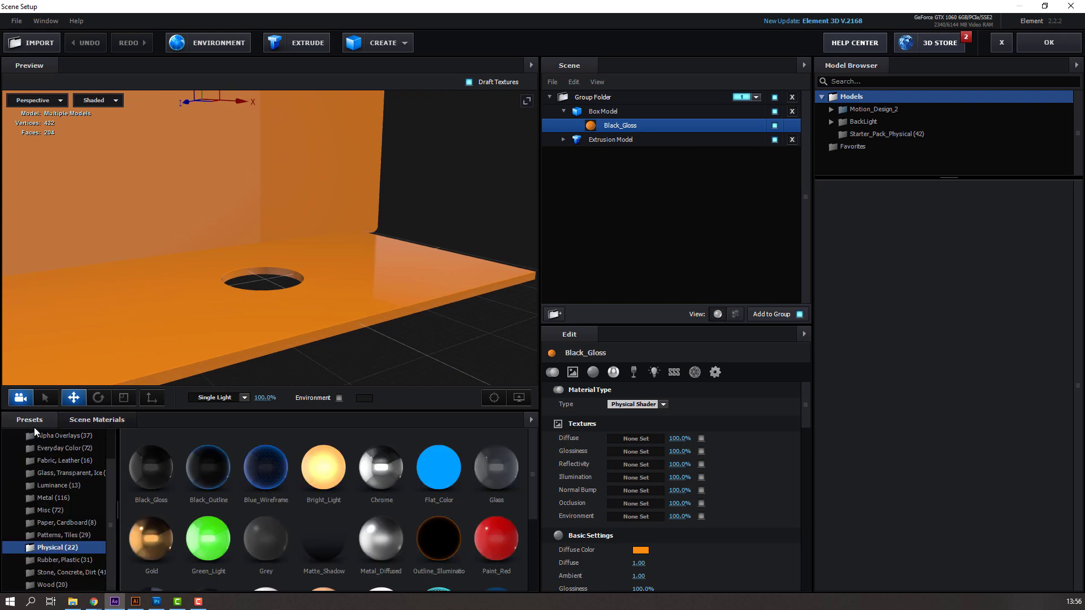
pyautogui.moveTo(386, 382)
pyautogui.mouseDown()
pyautogui.moveTo(371, 334)
pyautogui.moveTo(342, 320)
pyautogui.moveTo(202, 175)
pyautogui.mouseUp()
pyautogui.scroll(3, 250, 289)
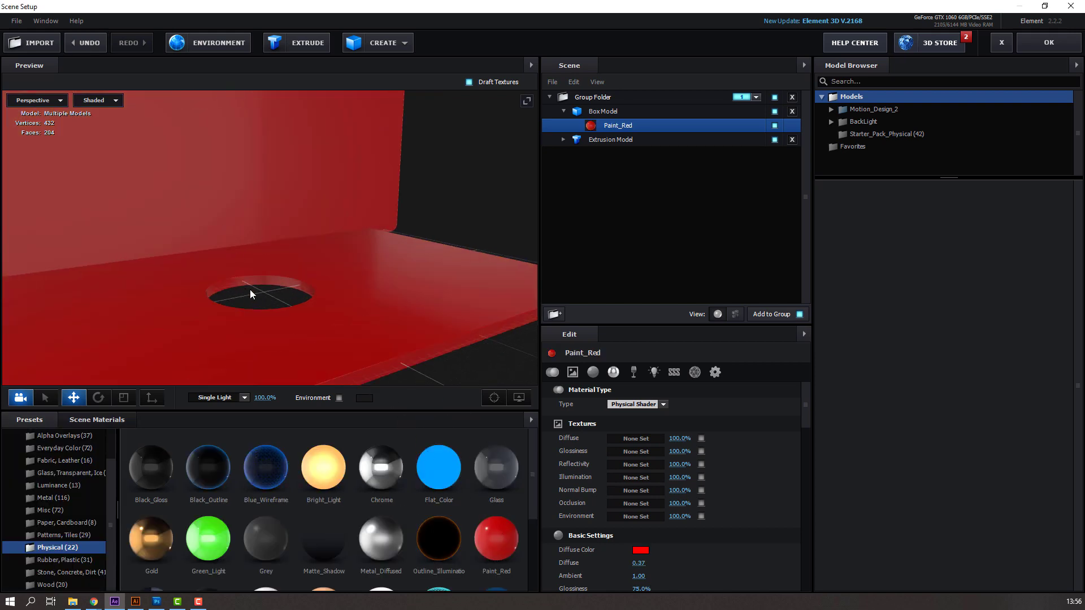
pyautogui.moveTo(250, 290); pyautogui.dragTo(336, 307)
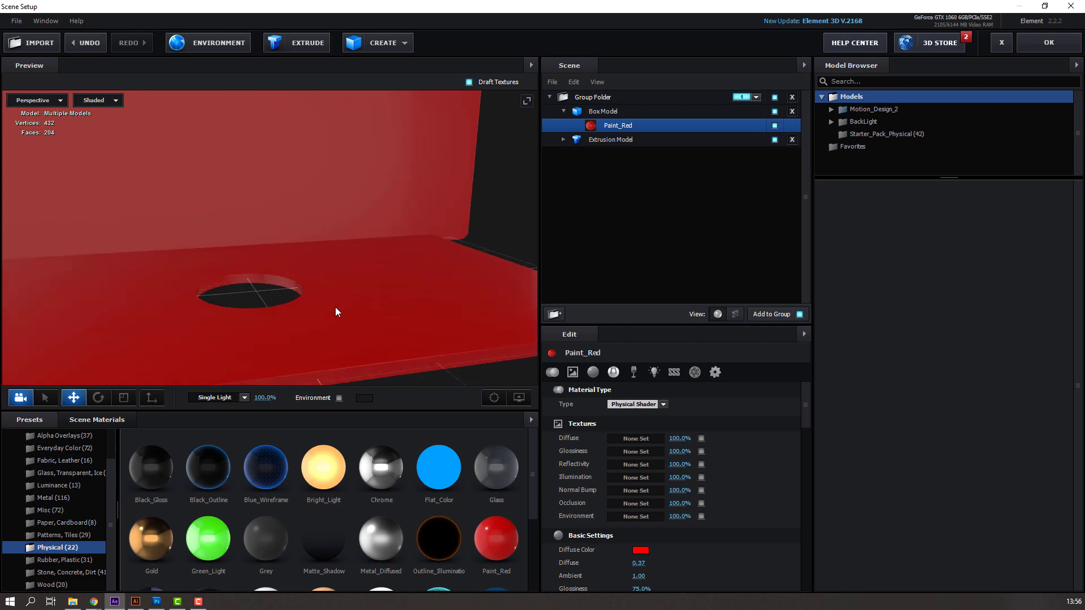
# - Collapse the Box Model and show the Starter_Pack_Physical collection in the Model Browser
pyautogui.click(563, 111)
pyautogui.click(852, 146)
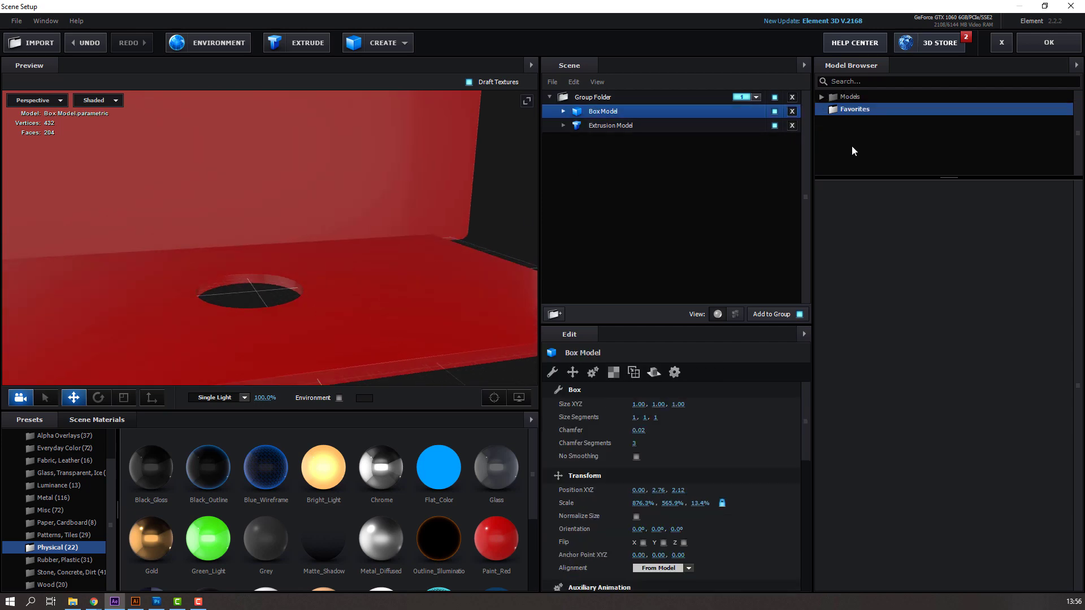
pyautogui.click(822, 97)
pyautogui.click(882, 134)
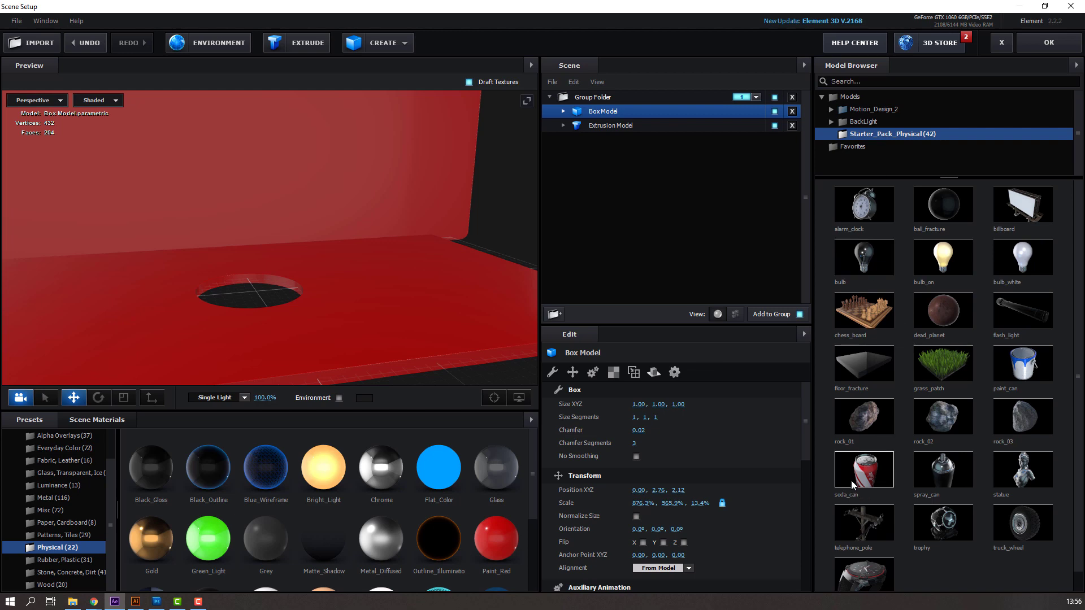
# - Try adding the soda_can model outside the Group Folder, and delete it
pyautogui.moveTo(853, 485); pyautogui.dragTo(259, 305)
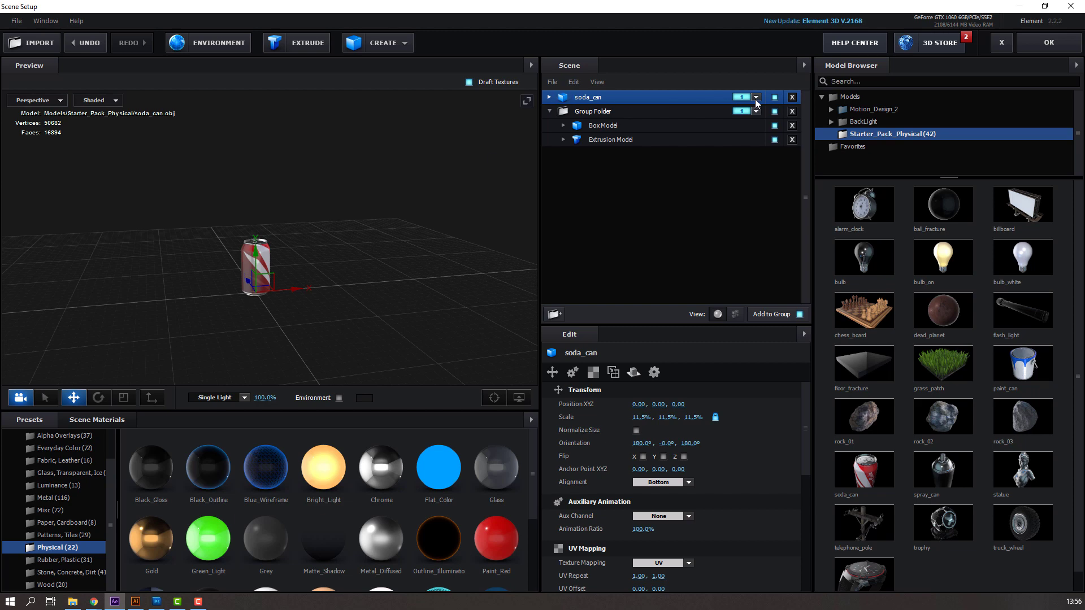
pyautogui.click(792, 98)
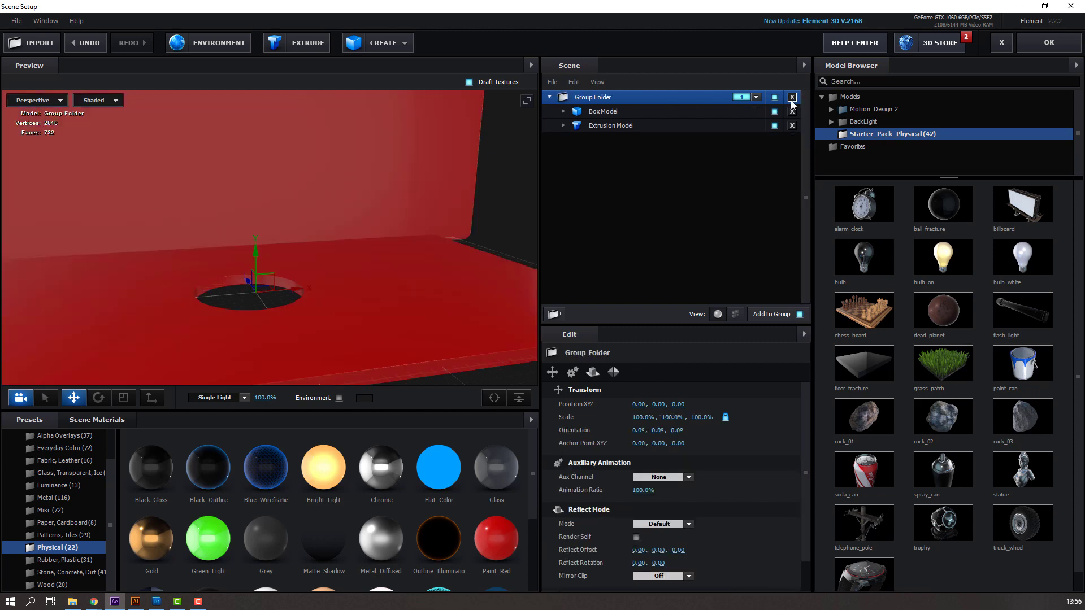
# - Add the soda_can model inside the Group Folder and scale it uniformly to about 22.3%
pyautogui.click(868, 467)
pyautogui.moveTo(172, 286); pyautogui.dragTo(308, 235)
pyautogui.press('r')
pyautogui.press('w')
# - Move the soda can into the plate's hole at about X -0.14, Y -0.26, Z -0.11 and accept the scene
pyautogui.moveTo(285, 294); pyautogui.dragTo(274, 294)
pyautogui.moveTo(133, 303); pyautogui.dragTo(250, 300)
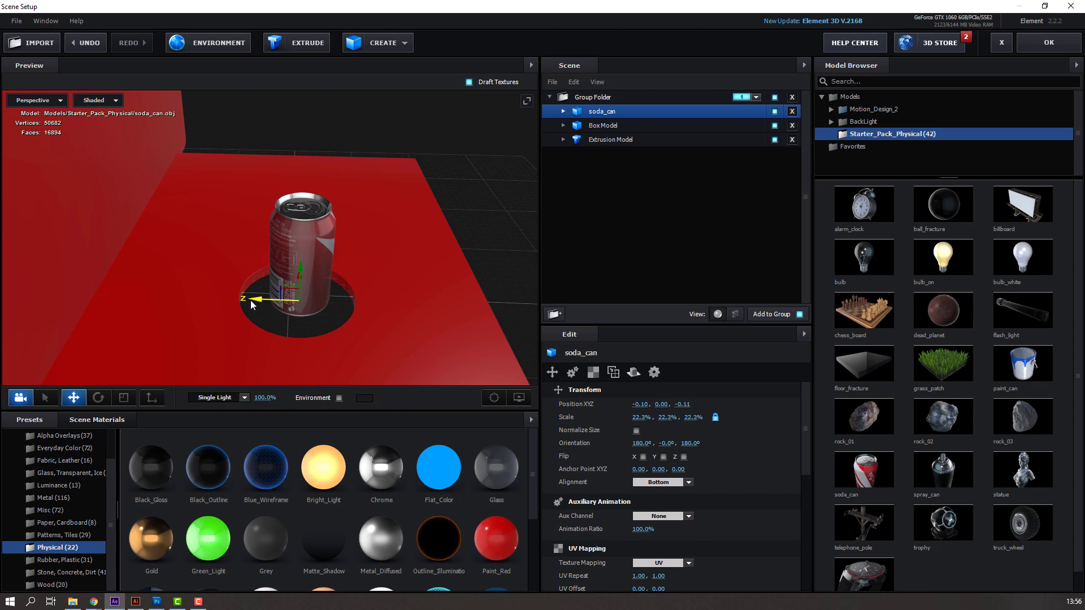
pyautogui.moveTo(321, 309); pyautogui.dragTo(268, 321)
pyautogui.moveTo(289, 280); pyautogui.dragTo(285, 279)
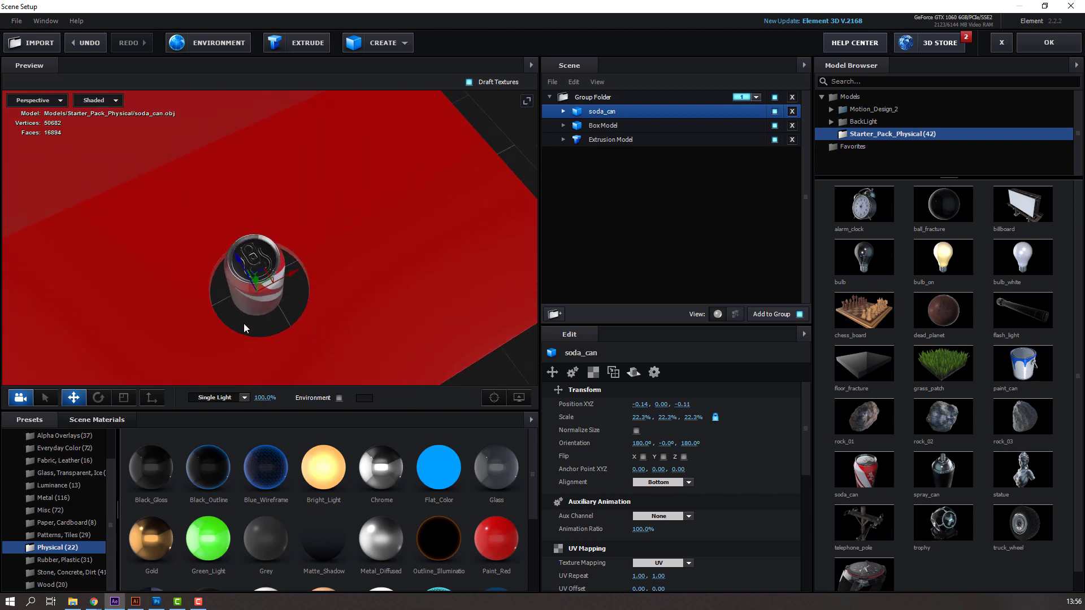
pyautogui.moveTo(243, 323); pyautogui.dragTo(241, 278)
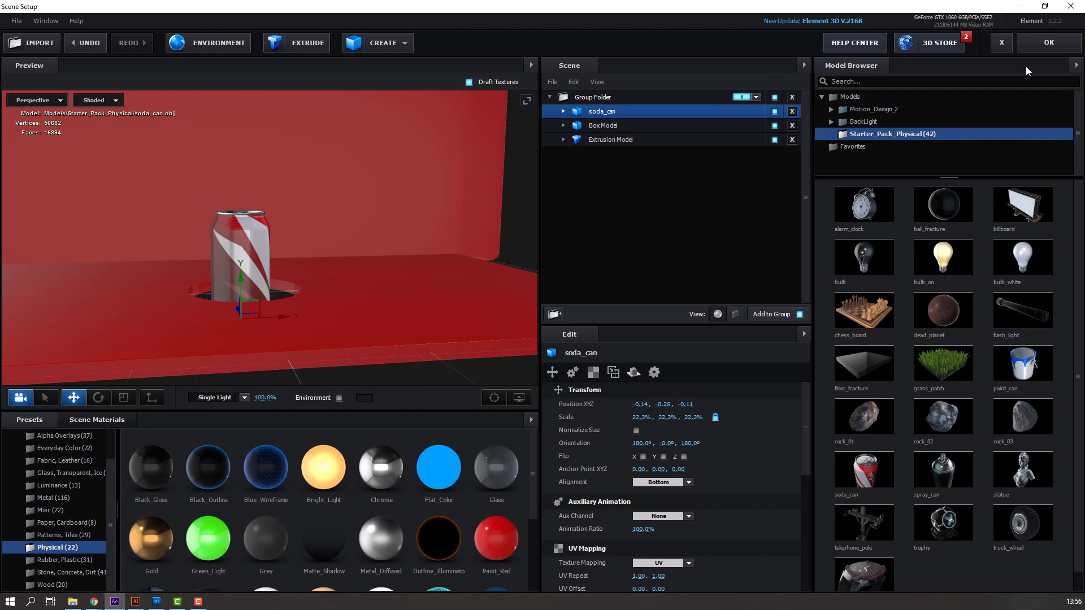
pyautogui.click(1033, 48)
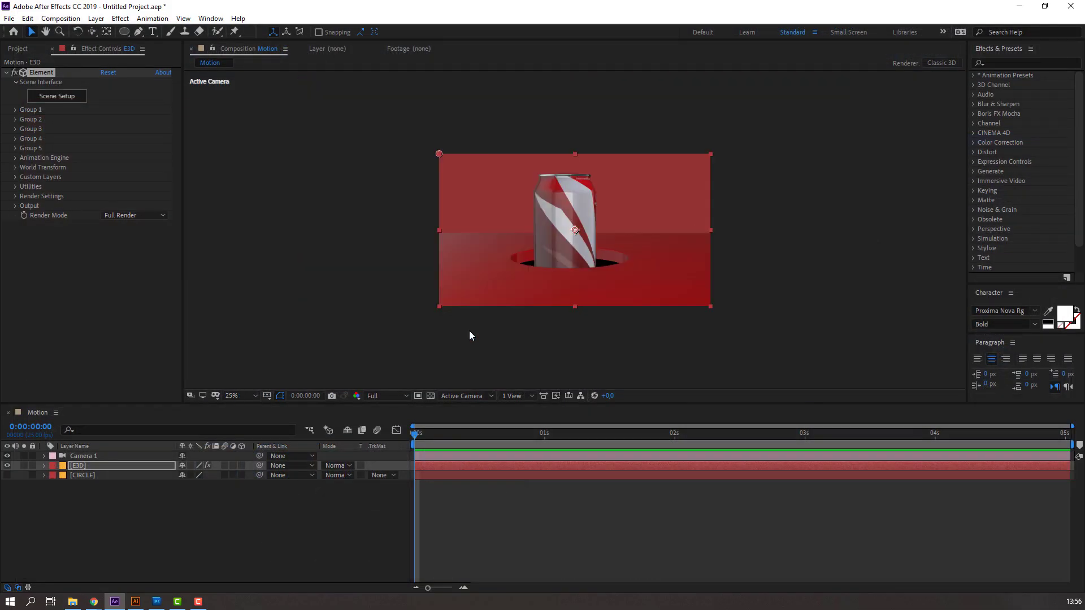
# - Pull Camera 1 back and reframe so the whole can stands slightly below the middle of the frame
pyautogui.press('c')
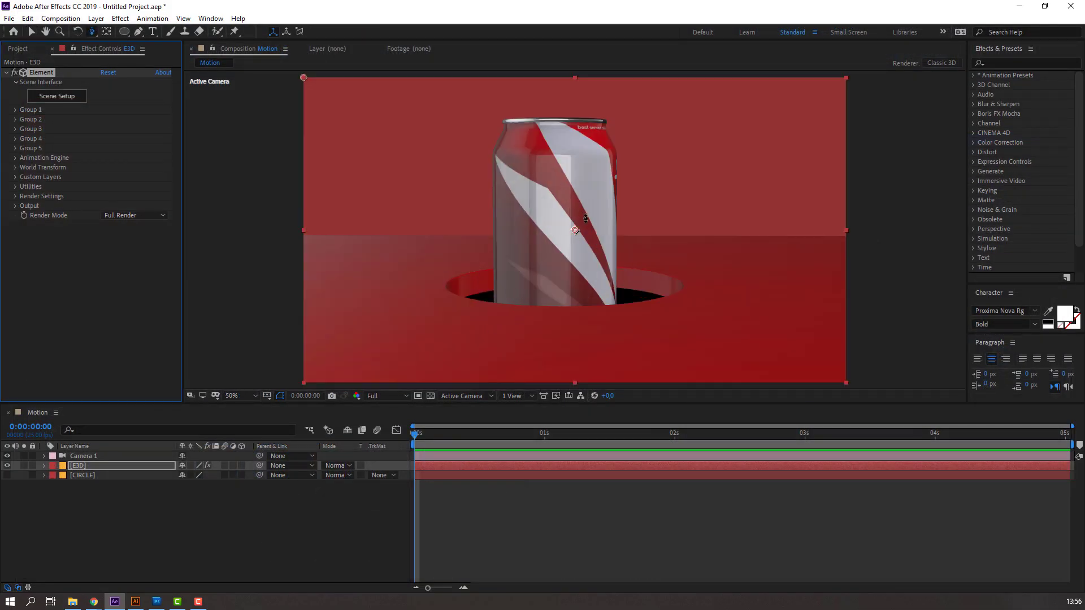
pyautogui.moveTo(474, 281); pyautogui.dragTo(562, 312)
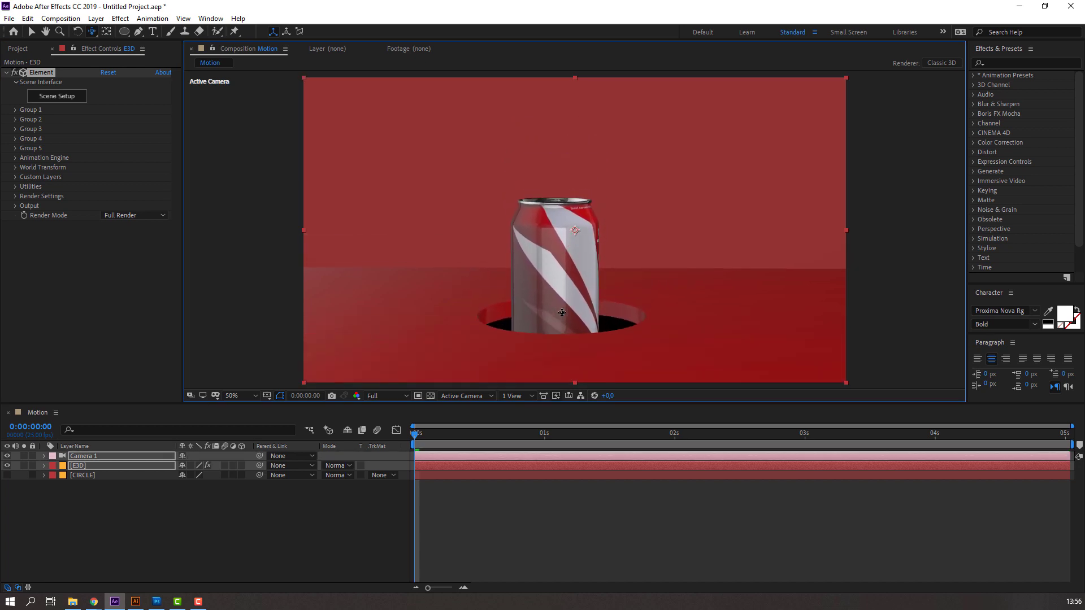
pyautogui.press('v')
pyautogui.click(301, 527)
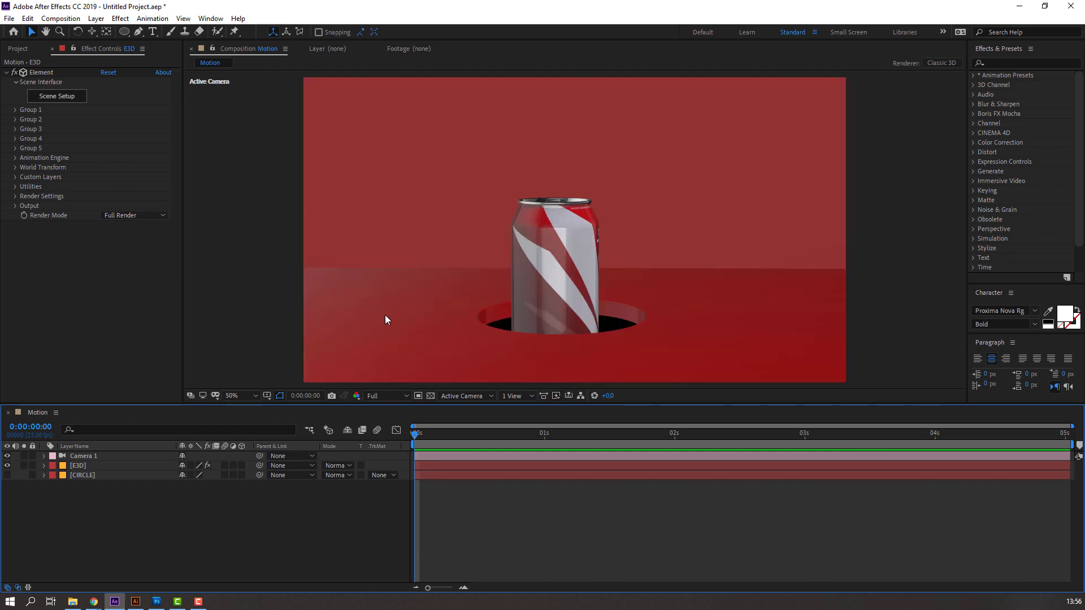
# - Enable ambient occlusion in the E3D layer's Element render settings
pyautogui.click(82, 459)
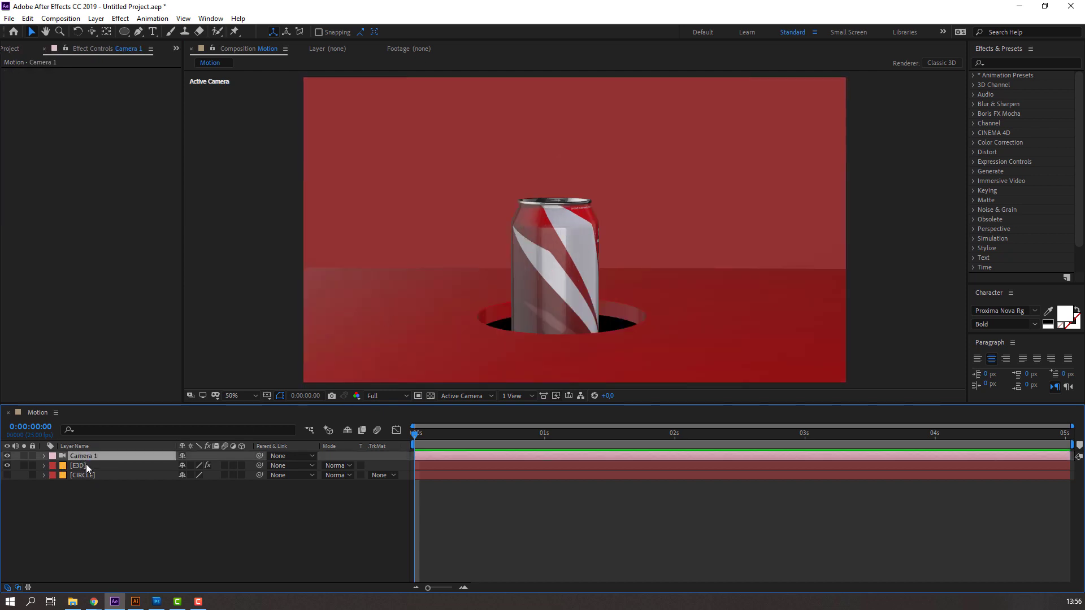
pyautogui.click(85, 466)
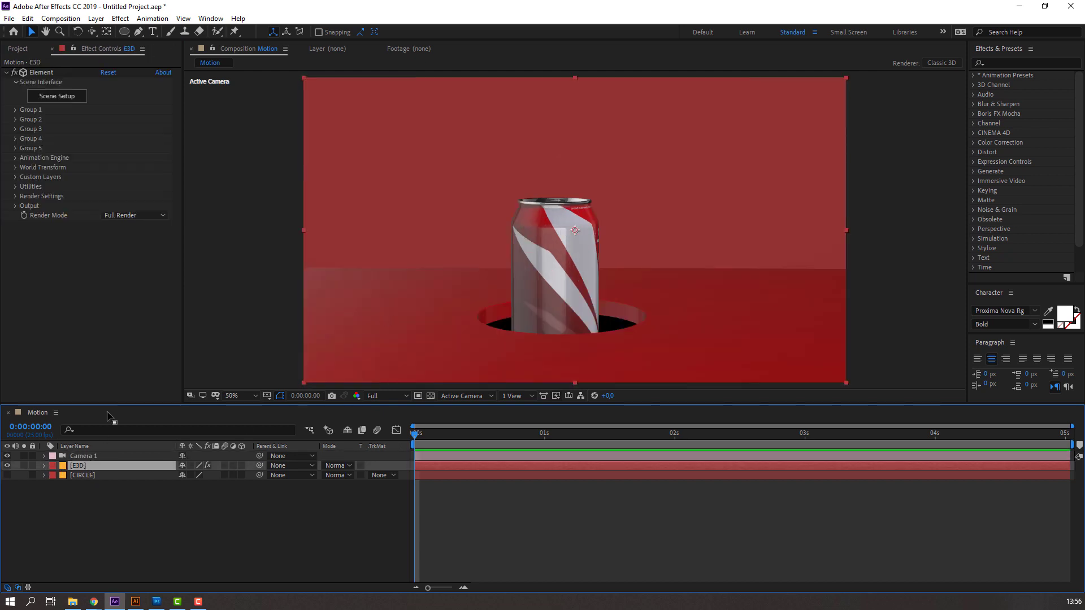
pyautogui.click(16, 196)
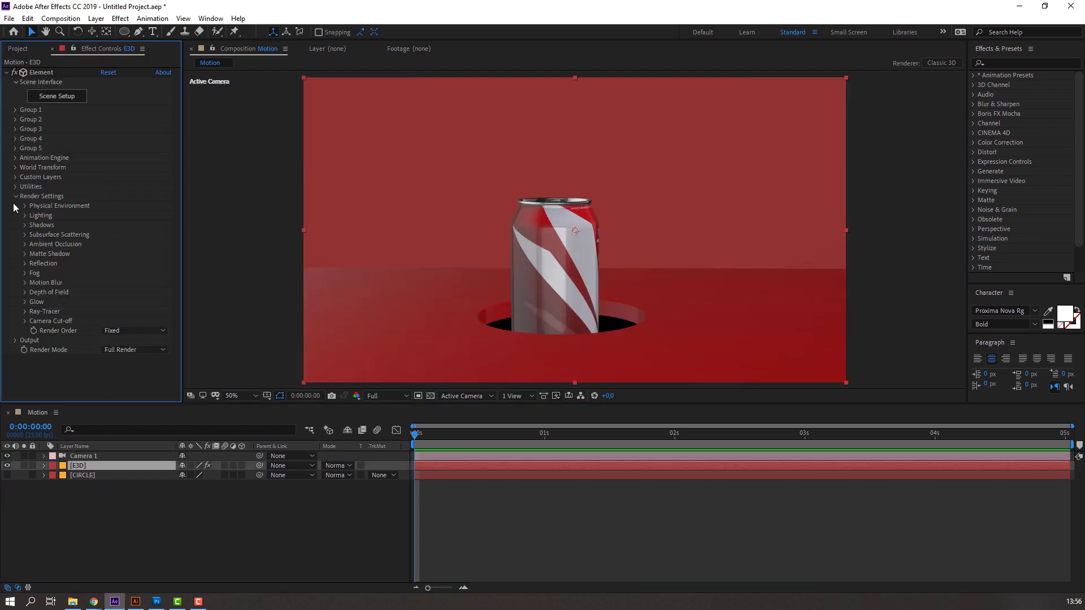
pyautogui.click(25, 244)
pyautogui.click(110, 254)
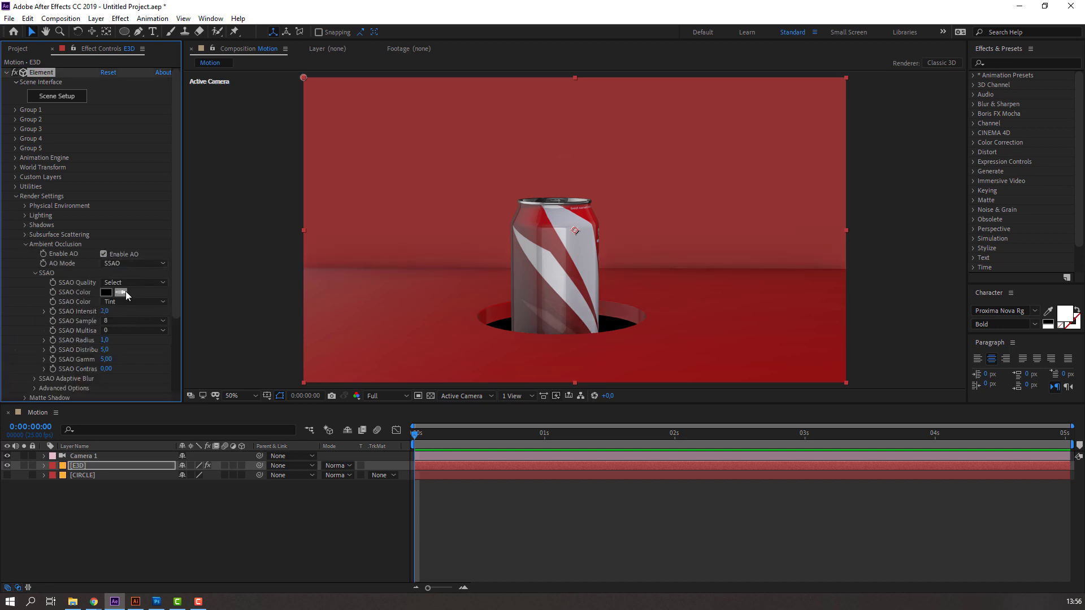
pyautogui.click(14, 196)
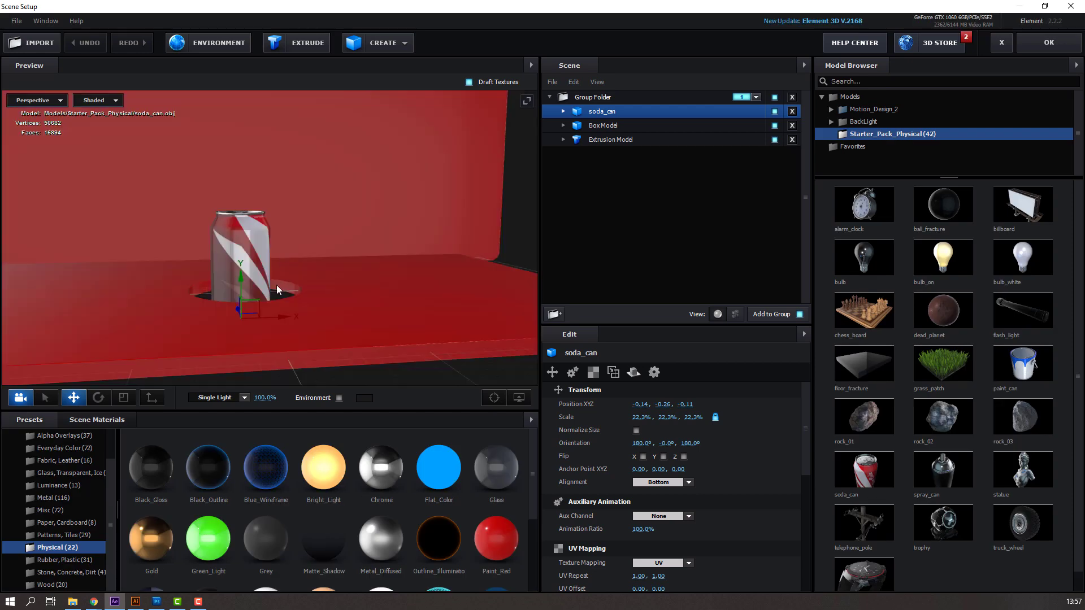
# - Try the Paint_Red material on the whole soda can, and undo it
pyautogui.scroll(5, 196, 264)
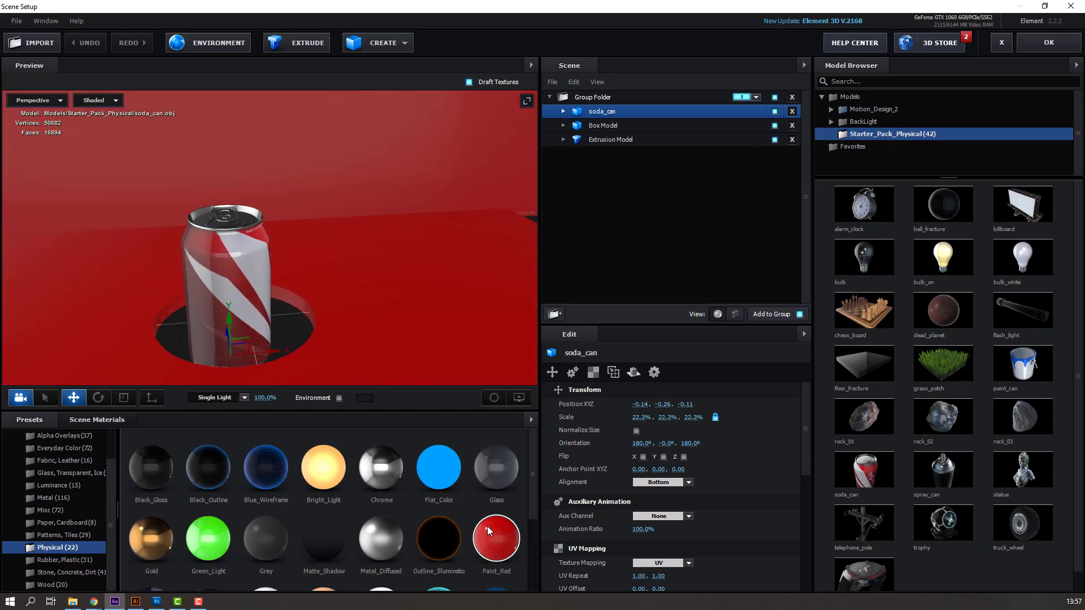
pyautogui.moveTo(487, 527)
pyautogui.mouseDown()
pyautogui.moveTo(213, 285)
pyautogui.moveTo(137, 310)
pyautogui.moveTo(188, 343)
pyautogui.moveTo(486, 178)
pyautogui.mouseUp()
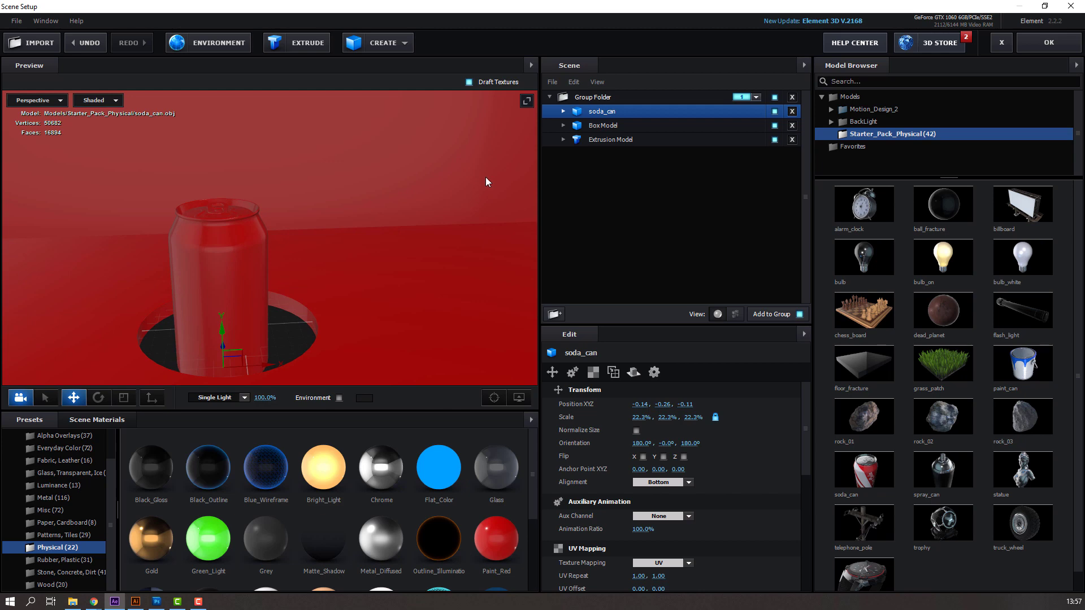
pyautogui.hotkey('ctrl', 'z')
# - Apply the Metal_Diffused preset to the soda_can model's own material and accept the scene
pyautogui.click(564, 111)
pyautogui.click(601, 127)
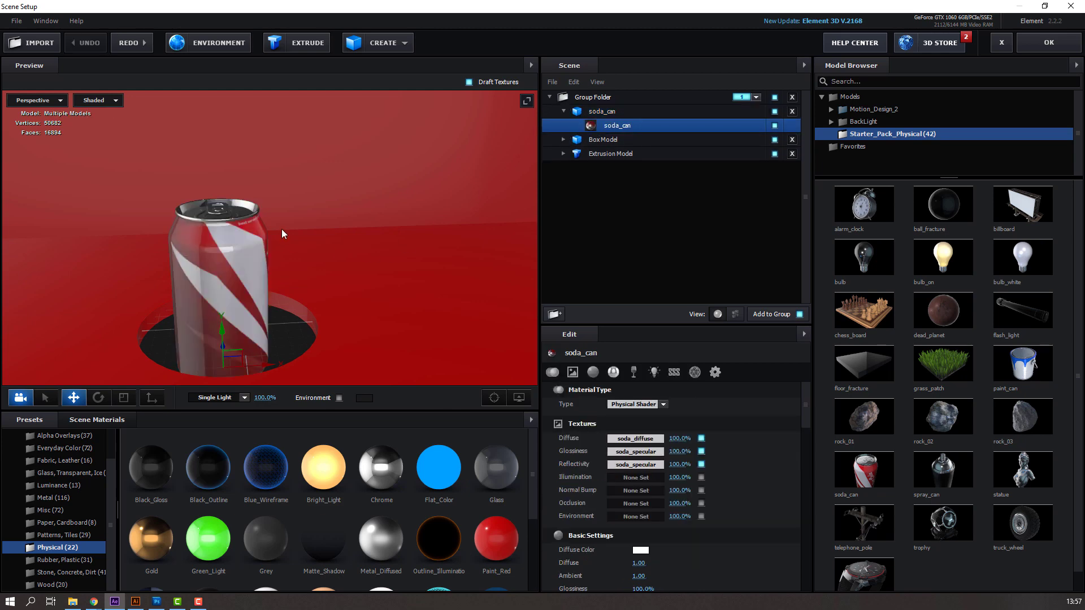
pyautogui.moveTo(281, 229); pyautogui.dragTo(243, 234)
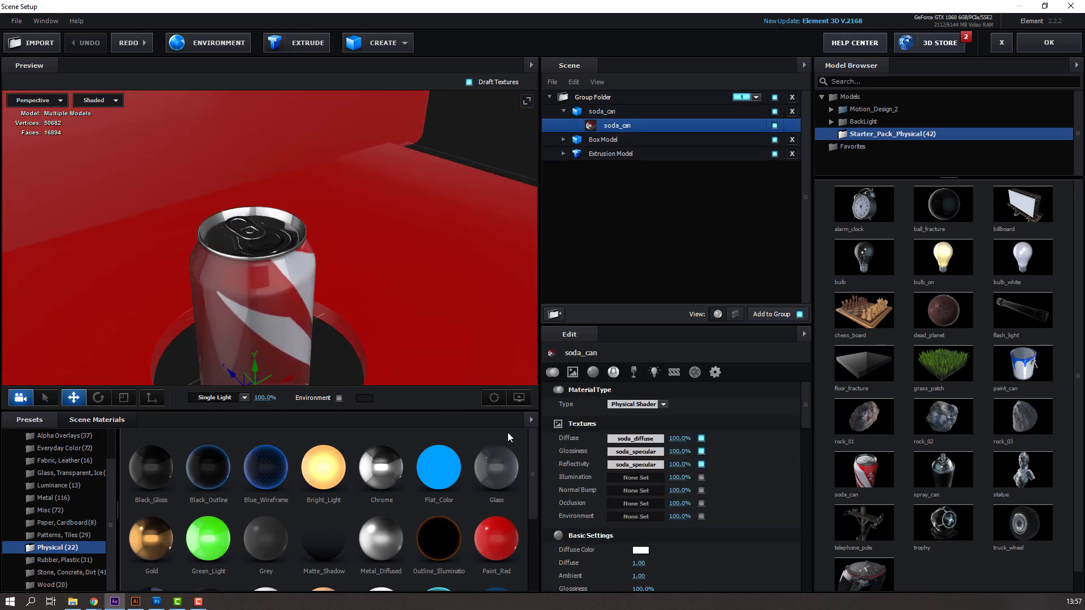
pyautogui.scroll(-1, 237, 523)
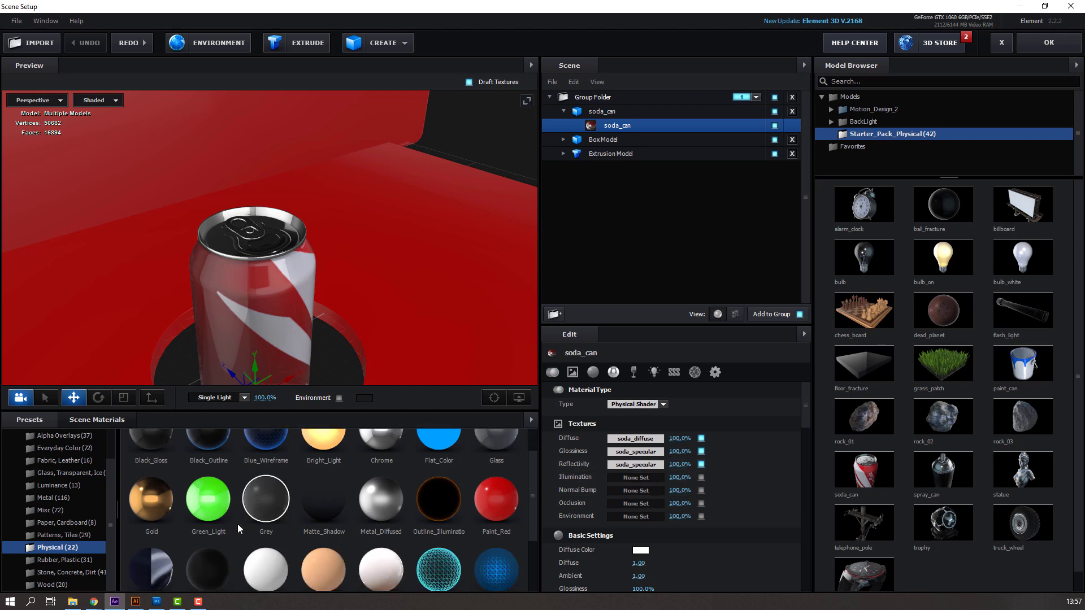
pyautogui.scroll(1, 238, 523)
pyautogui.scroll(-2, 344, 497)
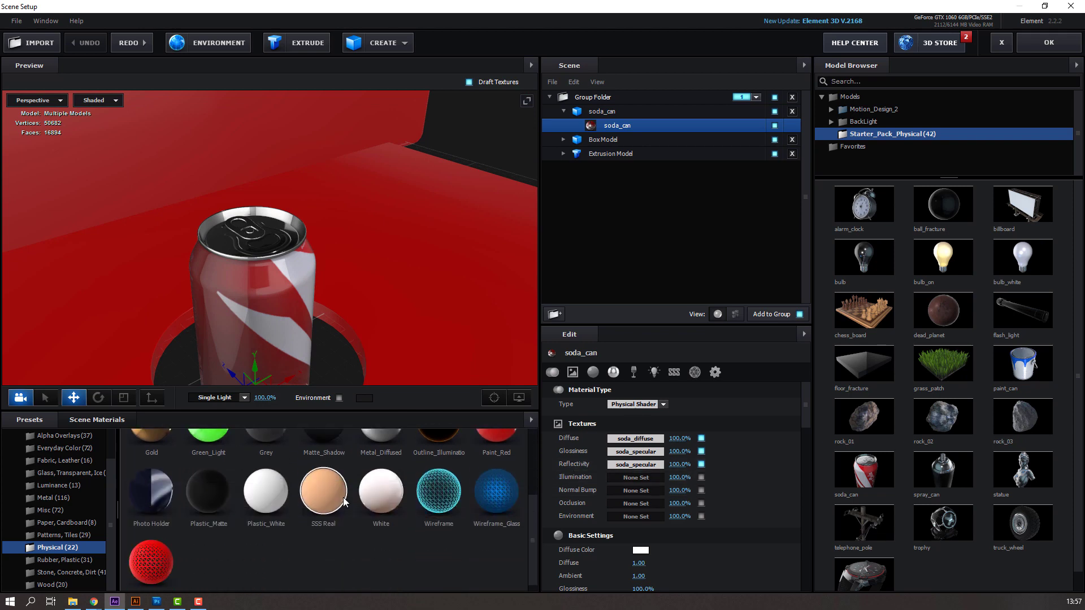
pyautogui.scroll(2, 343, 497)
pyautogui.moveTo(385, 527); pyautogui.dragTo(227, 307)
pyautogui.moveTo(154, 299)
pyautogui.mouseDown()
pyautogui.moveTo(123, 282)
pyautogui.moveTo(133, 300)
pyautogui.mouseUp()
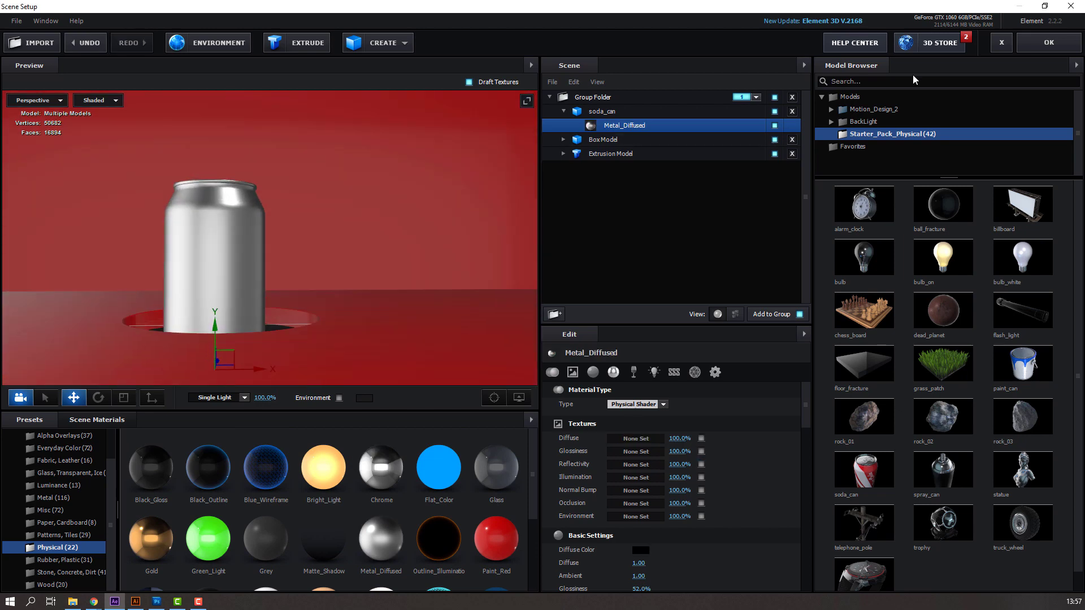
pyautogui.click(1026, 51)
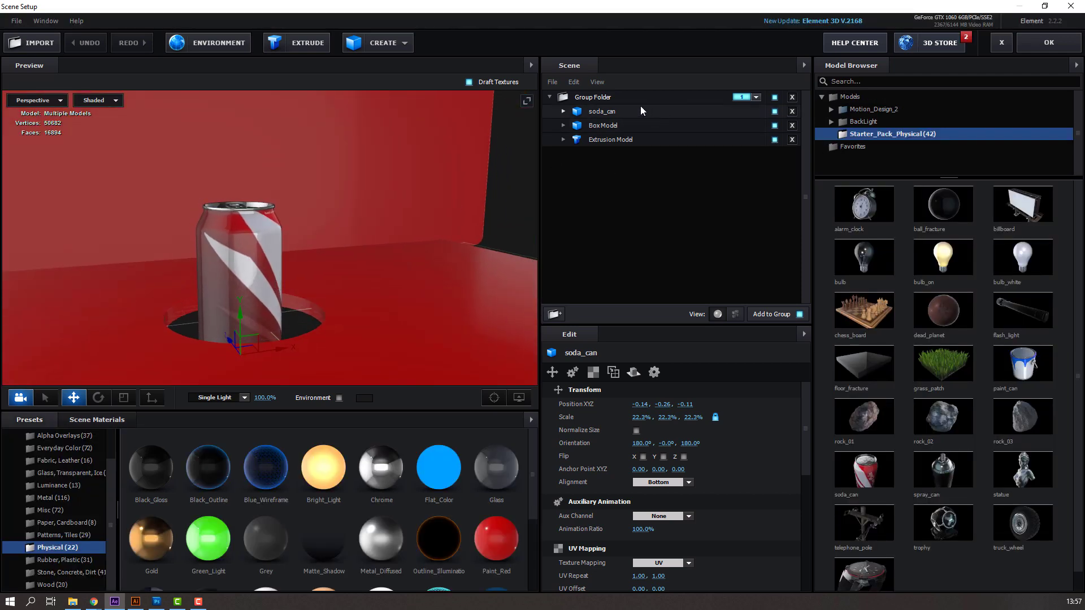
# - Assign the soda_can model to auxiliary animation Channel 1 and accept the scene
pyautogui.click(612, 113)
pyautogui.click(661, 516)
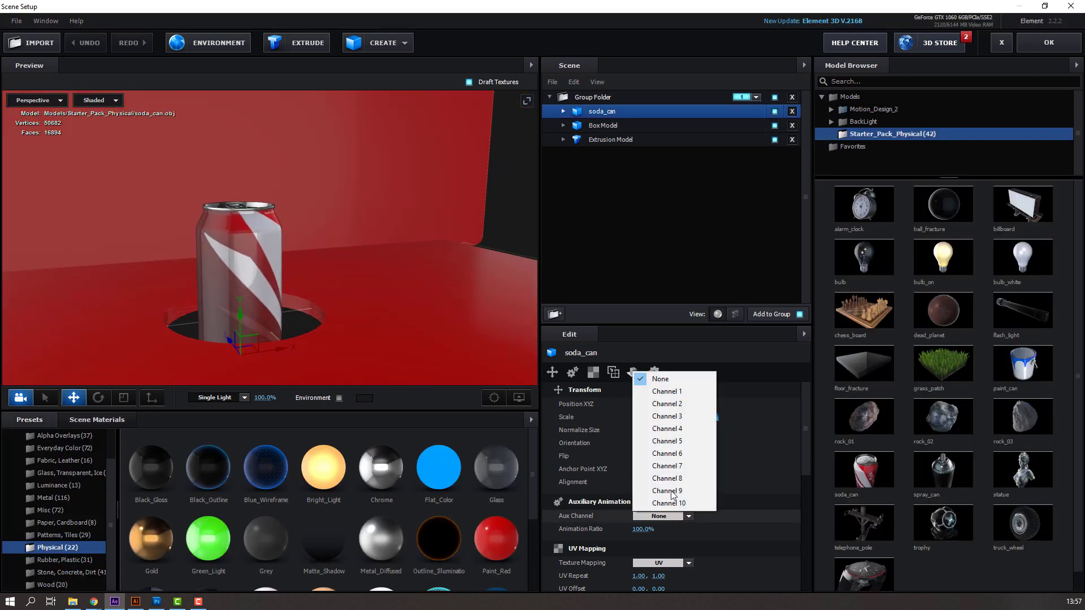
pyautogui.click(668, 394)
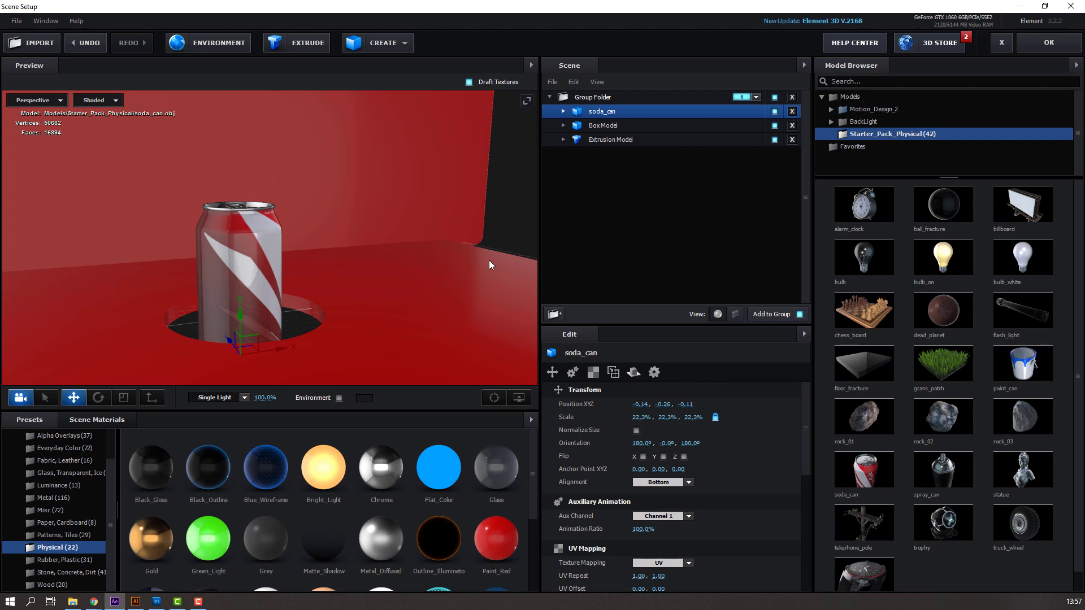
pyautogui.scroll(-3, 295, 242)
pyautogui.moveTo(295, 242); pyautogui.dragTo(282, 268)
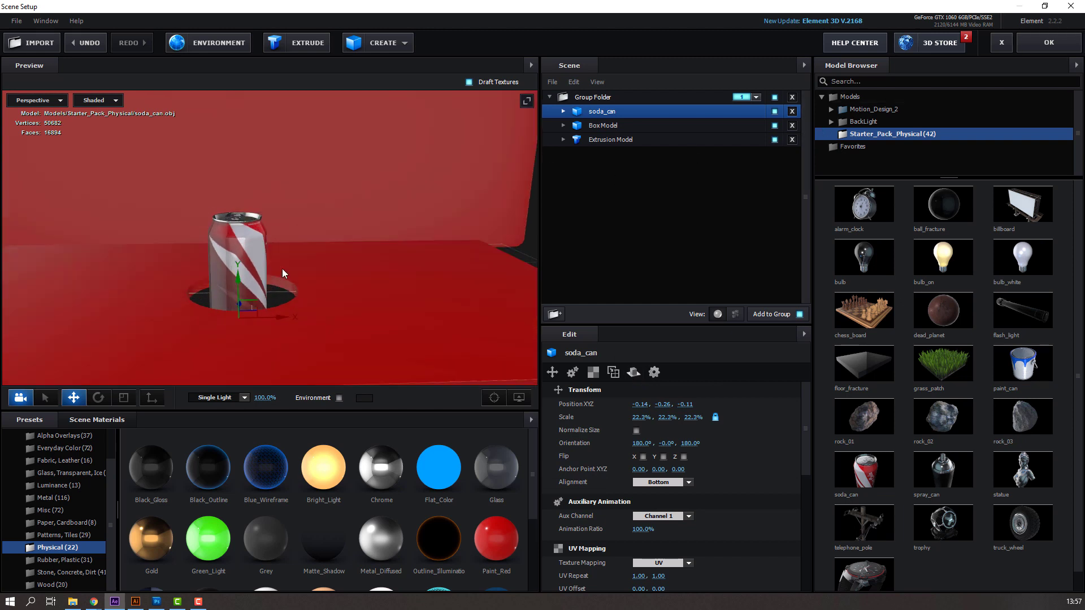
pyautogui.scroll(-5, 294, 256)
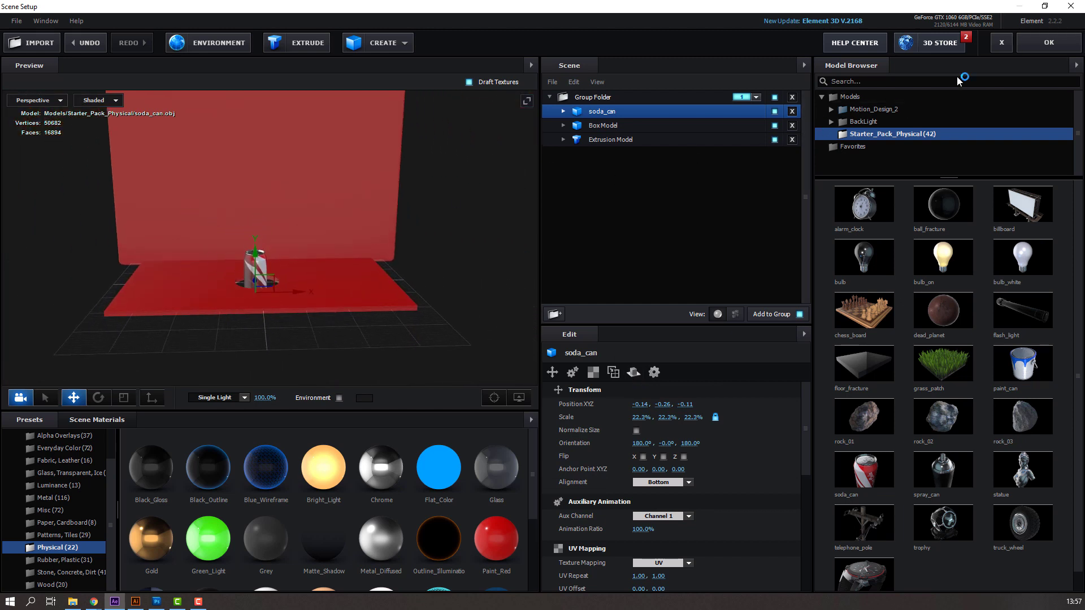
pyautogui.click(1040, 48)
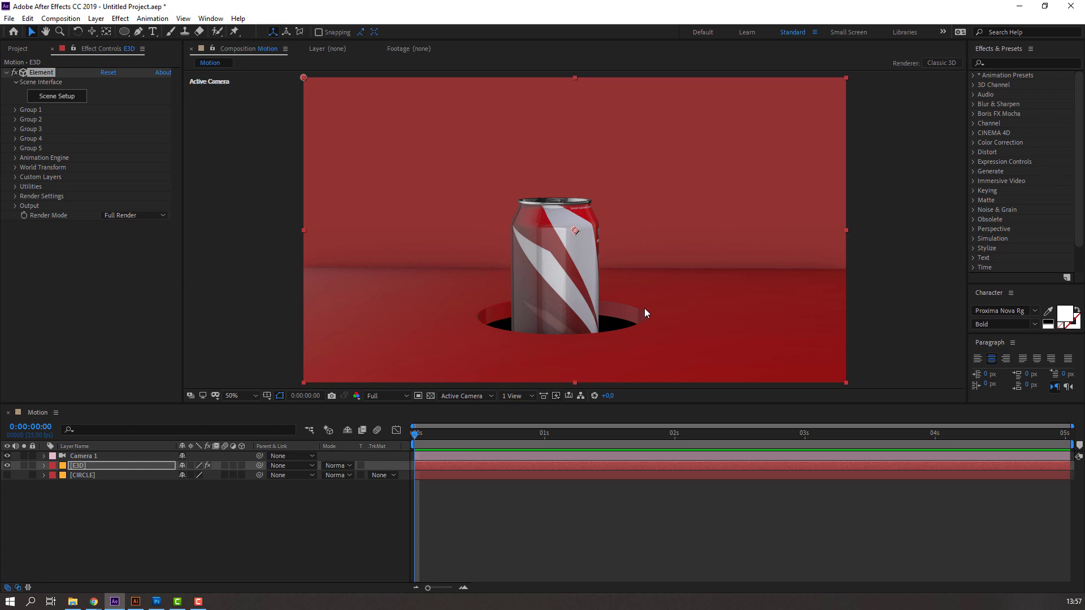
# - Start keyframing the Y position of Group 1's aux Channel 1 at 0:00:00:00 with a value of 1.05
pyautogui.click(96, 465)
pyautogui.click(16, 111)
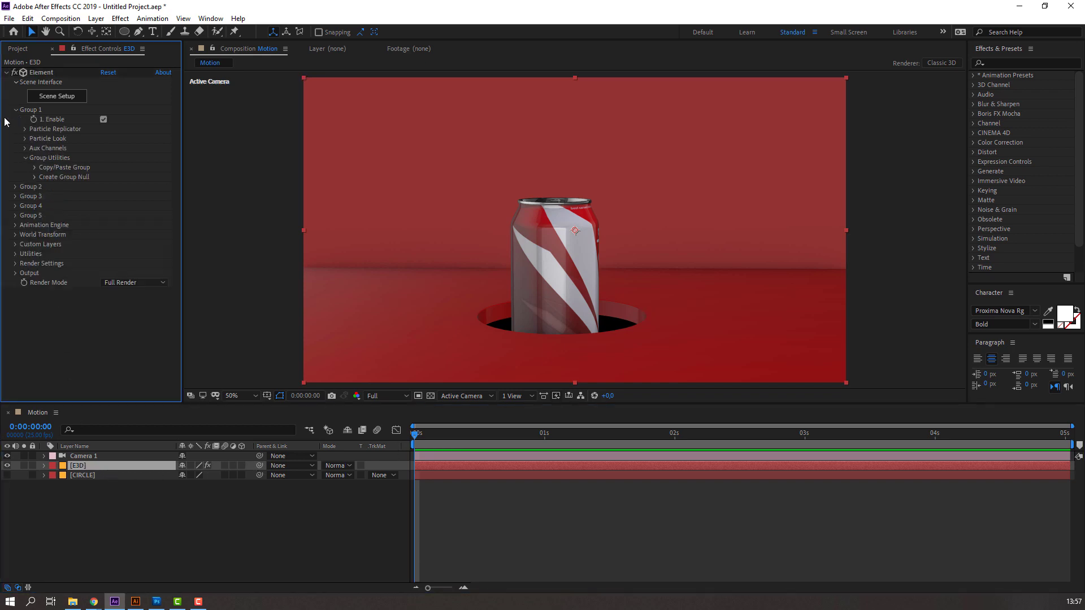
pyautogui.click(25, 148)
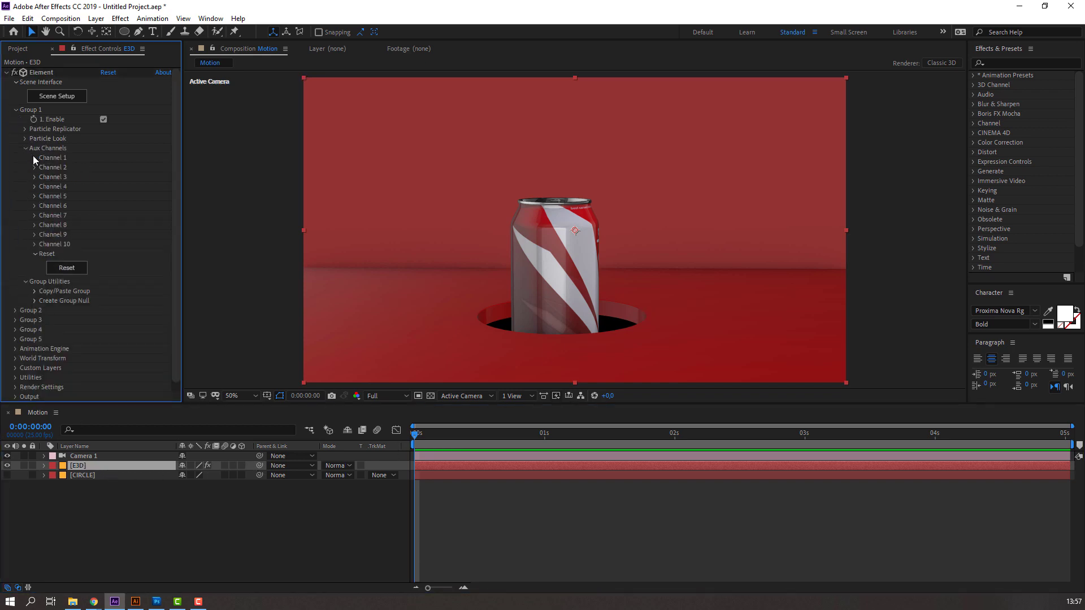
pyautogui.click(34, 158)
pyautogui.moveTo(106, 188); pyautogui.dragTo(164, 183)
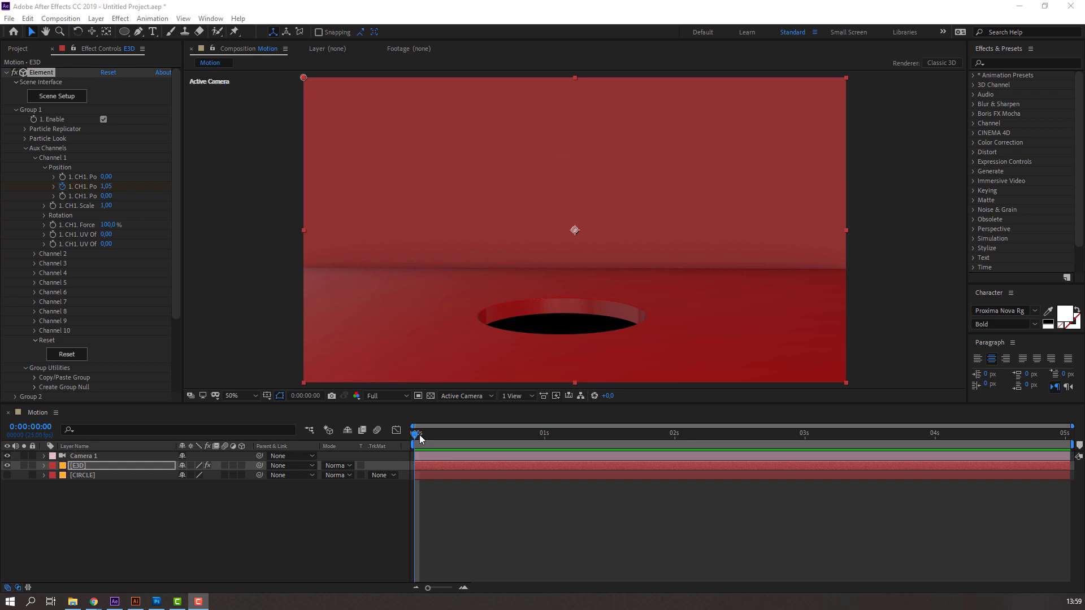
# - Keyframe the Channel 1 Y position at -0.72 at 0:00:01:05, reveal the E3D layer's keyframes and preview the motion
pyautogui.moveTo(426, 434); pyautogui.dragTo(572, 445)
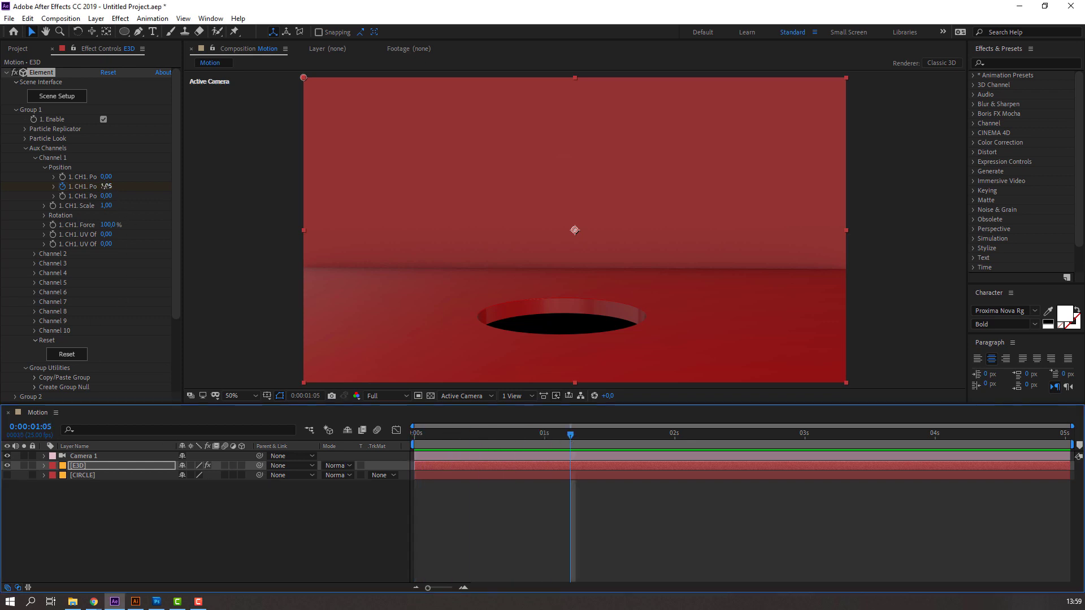
pyautogui.moveTo(106, 186); pyautogui.dragTo(10, 191)
pyautogui.press('u')
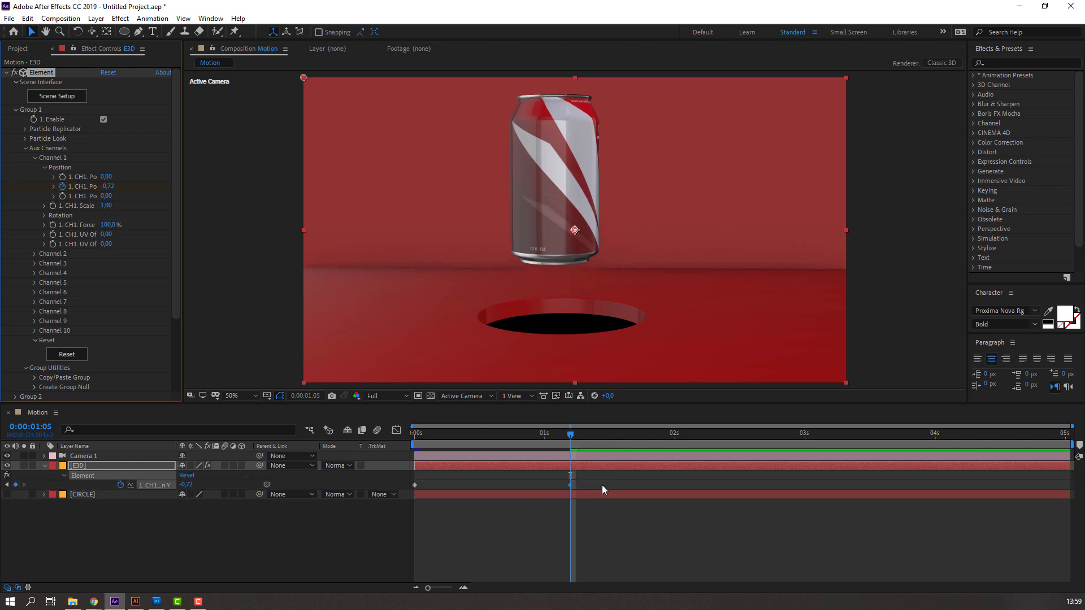
pyautogui.press('space')
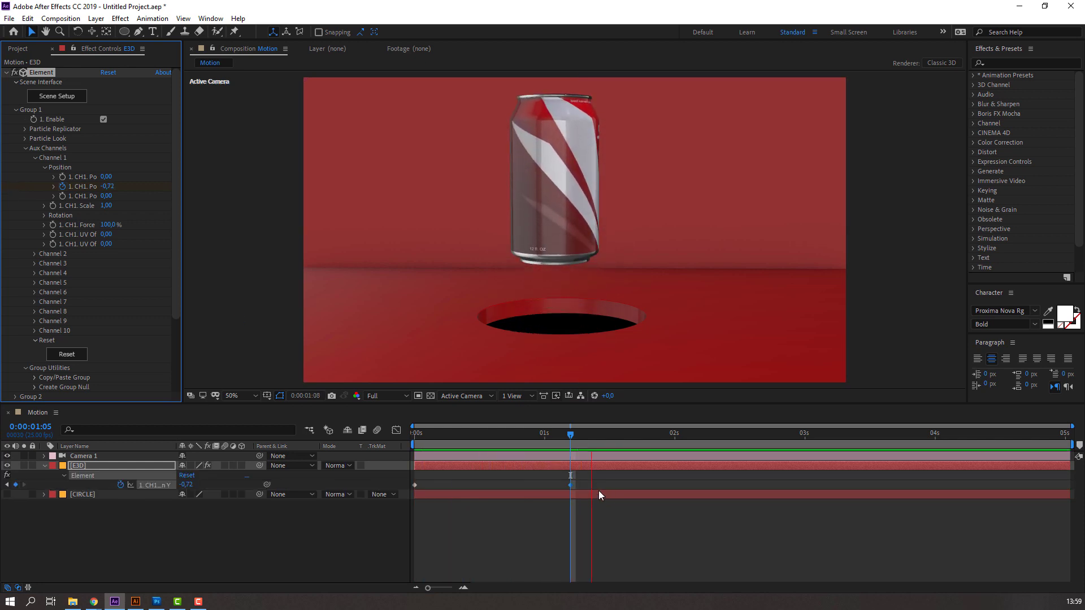
pyautogui.press('space')
# - Move the second Y position keyframe to about 0:00:00:20, apply Easy Ease to both keyframes and preview
pyautogui.moveTo(570, 486); pyautogui.dragTo(405, 492)
pyautogui.rightClick(414, 486)
pyautogui.moveTo(487, 478)
pyautogui.click(577, 515)
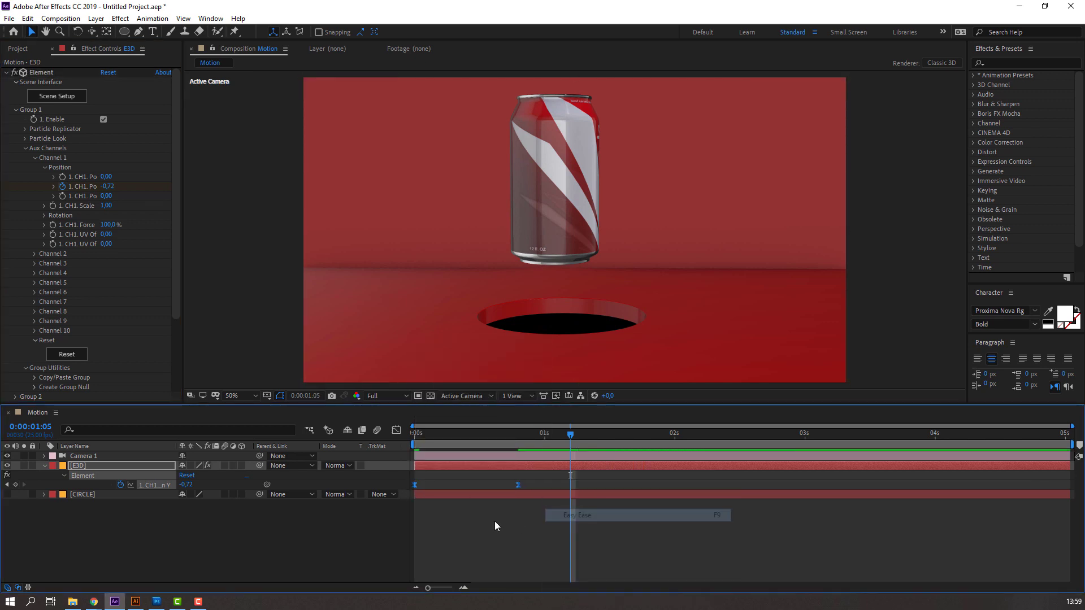
pyautogui.press('space')
pyautogui.press('space')
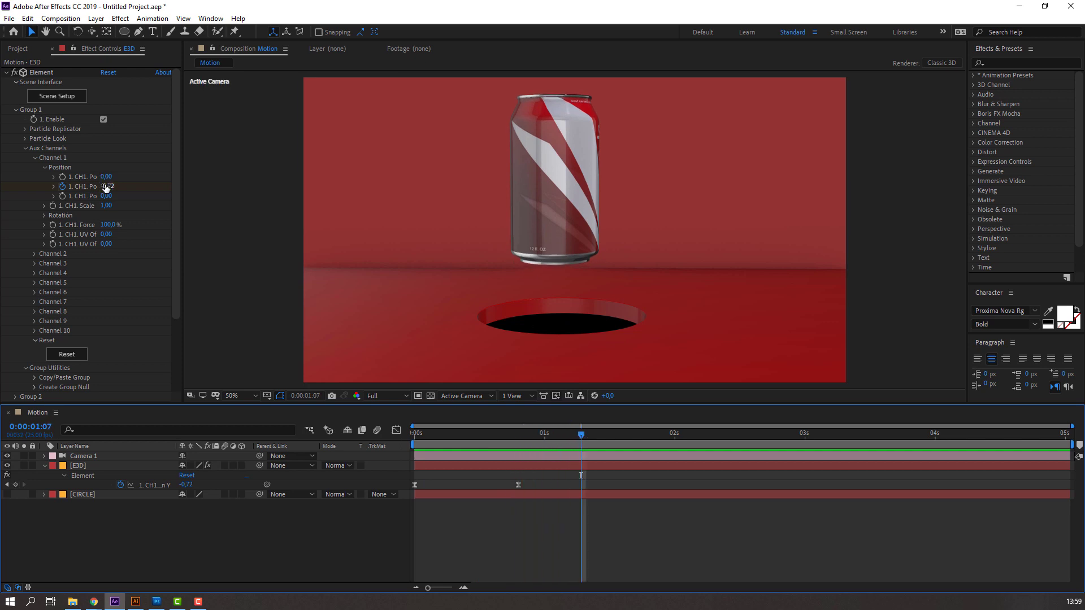
# - Add Channel 1 Y position keyframes of -0.36 at 0:00:01:07 and -0.61 at 0:00:01:18
pyautogui.moveTo(107, 186); pyautogui.dragTo(138, 187)
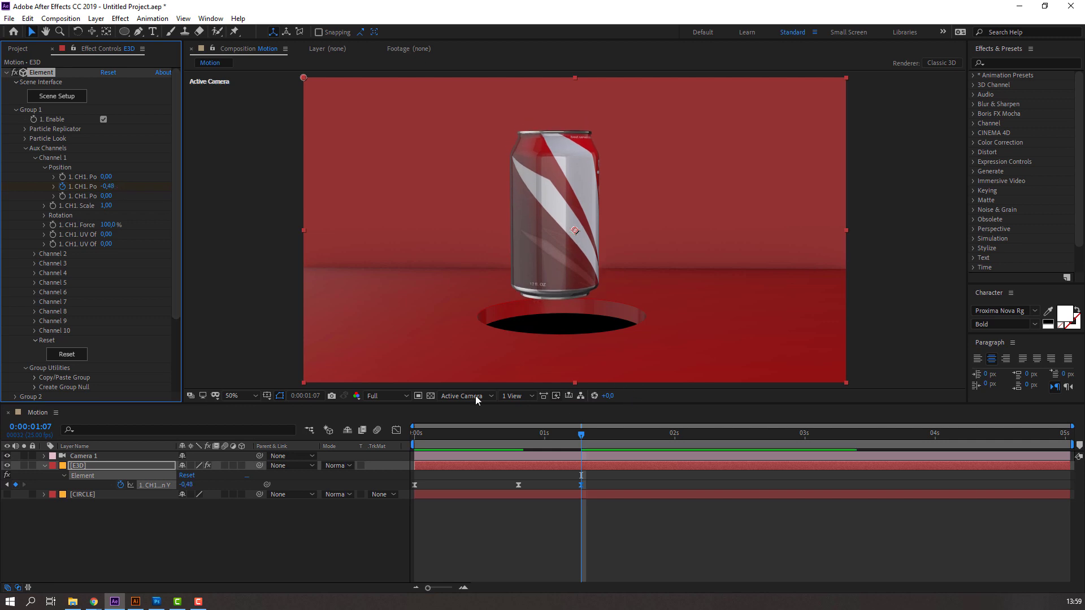
pyautogui.press('space')
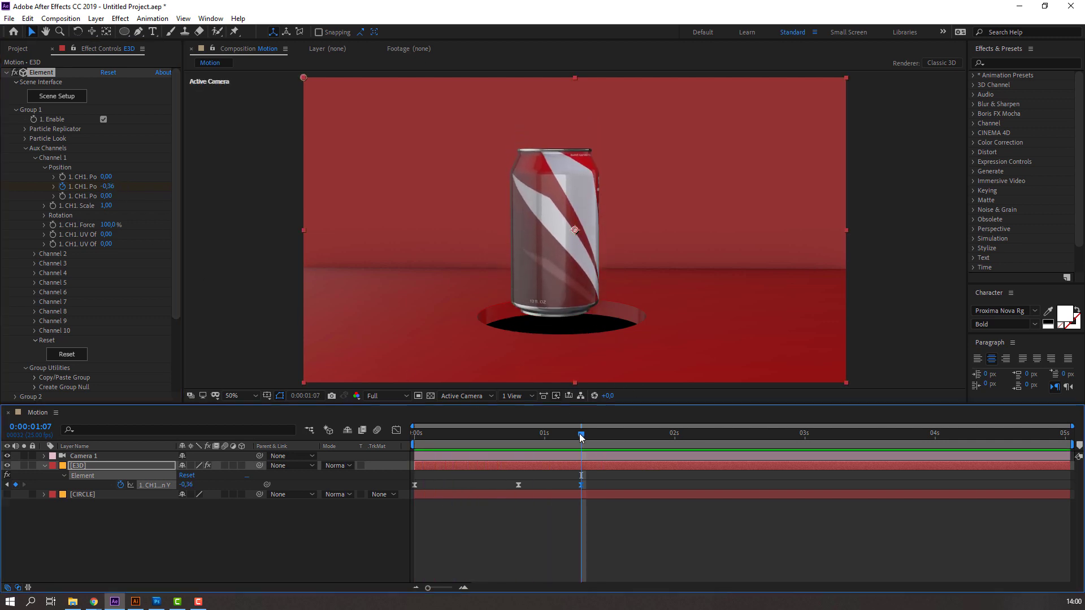
pyautogui.moveTo(582, 438); pyautogui.dragTo(638, 436)
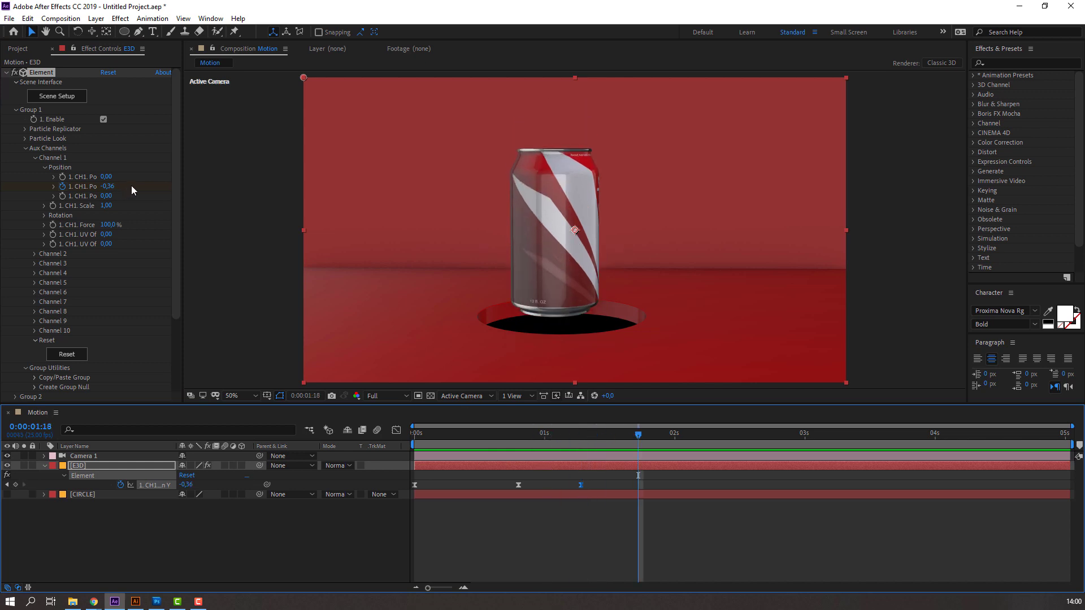
pyautogui.moveTo(109, 186); pyautogui.dragTo(99, 185)
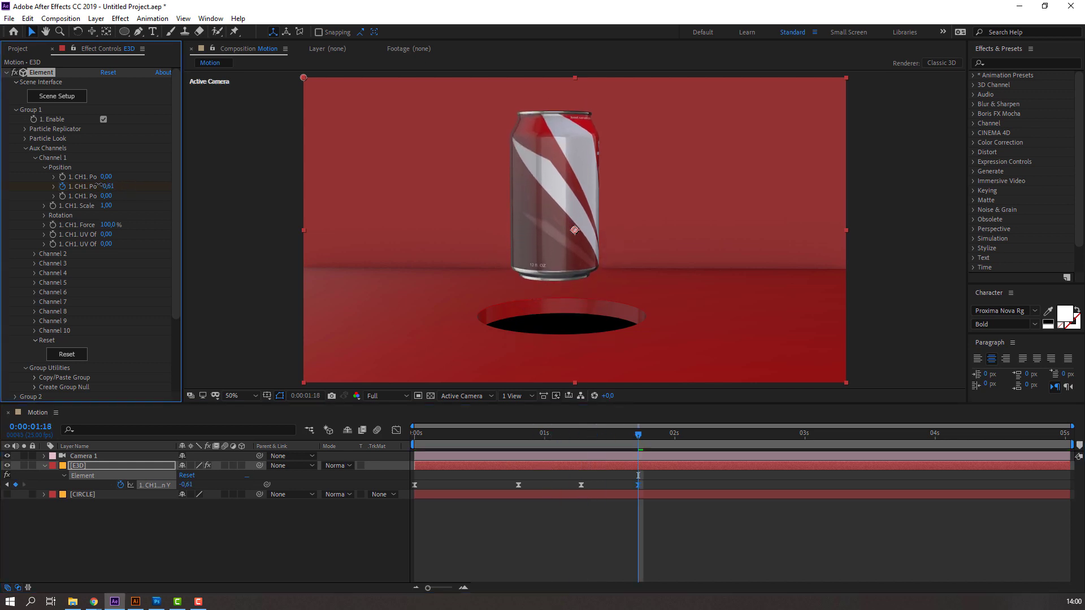
# - Keyframe the Channel 1 Y position at -0.44 at 0:00:02:03 and preview the can's bounce
pyautogui.press('space')
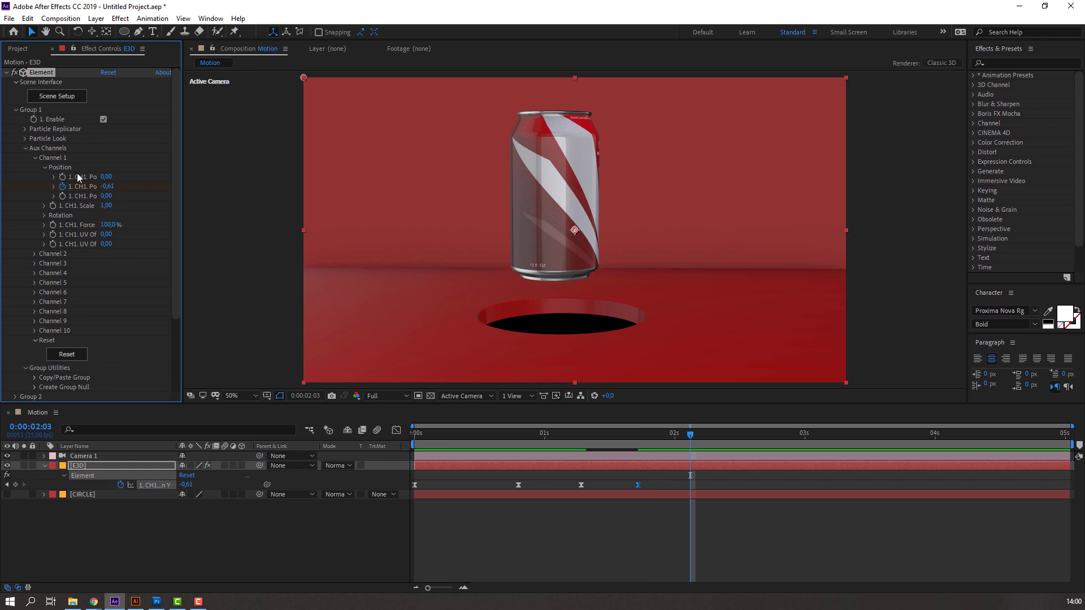
pyautogui.moveTo(108, 187); pyautogui.dragTo(115, 188)
pyautogui.press('space')
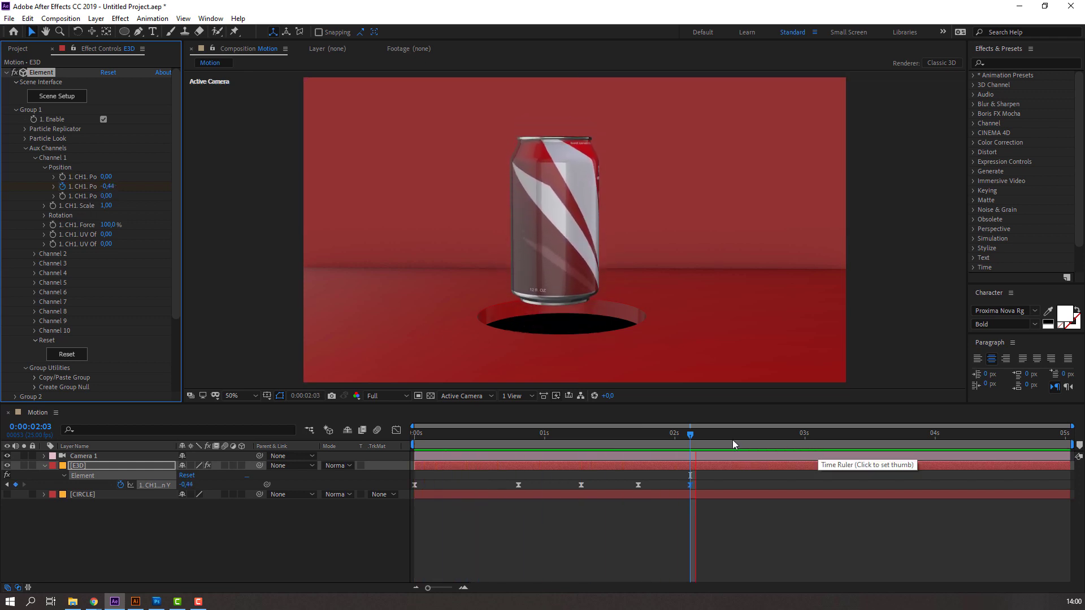
pyautogui.press('space')
# - Set the Y position keyframe at 0:00:01:18 to -0.48 and play back the softened bounce
pyautogui.moveTo(503, 435); pyautogui.dragTo(638, 445)
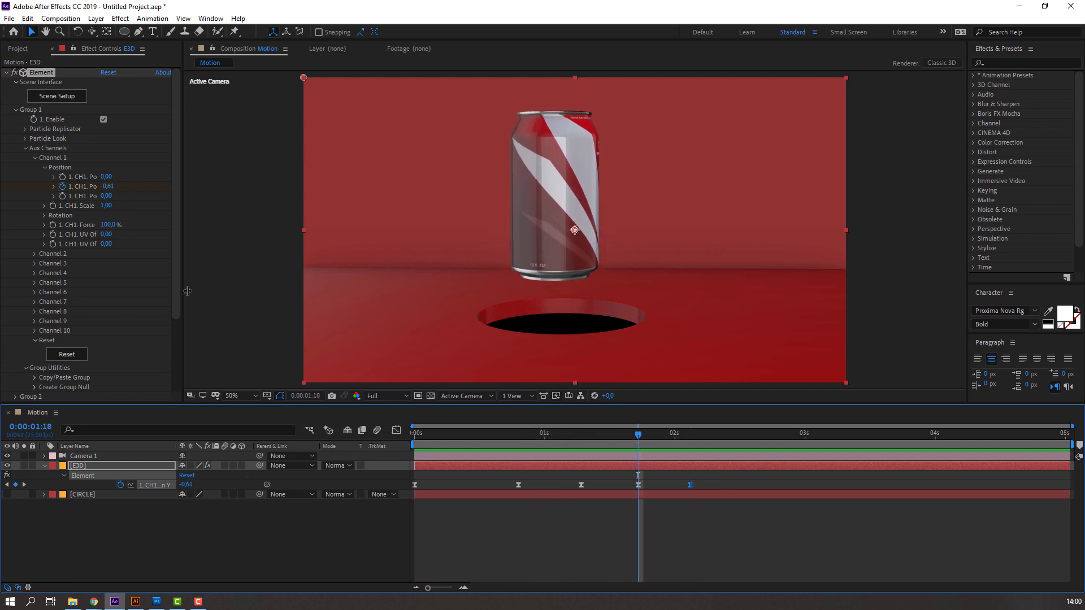
pyautogui.moveTo(108, 190); pyautogui.dragTo(115, 190)
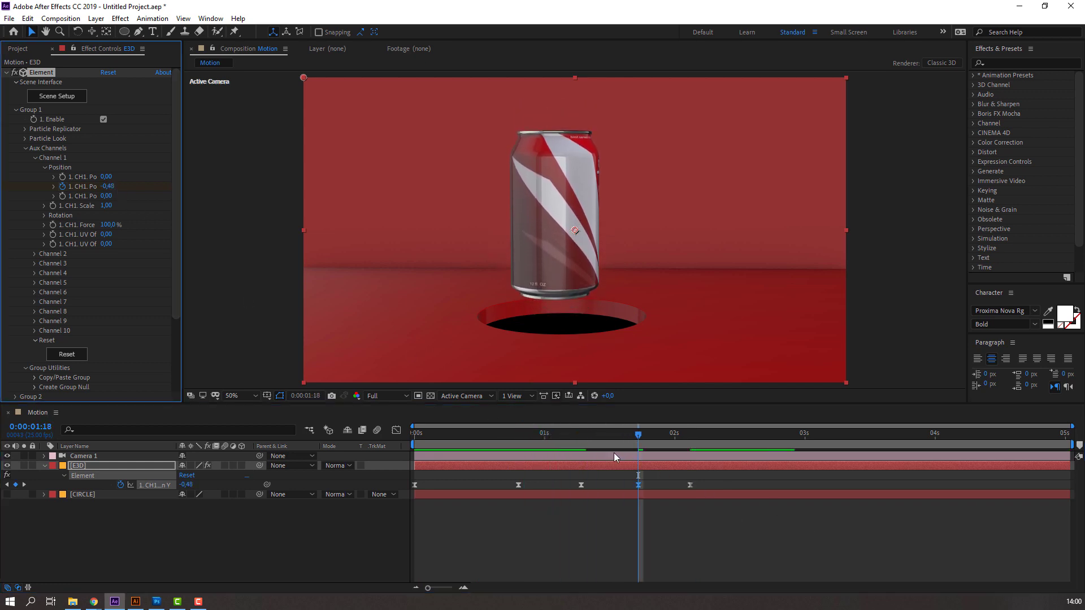
pyautogui.moveTo(599, 438); pyautogui.dragTo(703, 467)
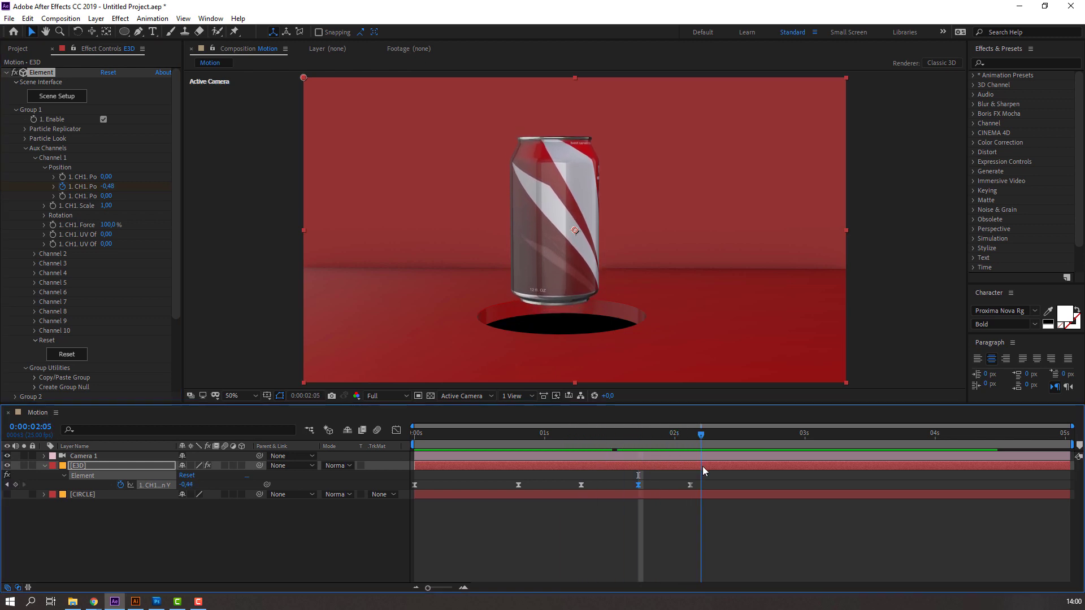
pyautogui.press('space')
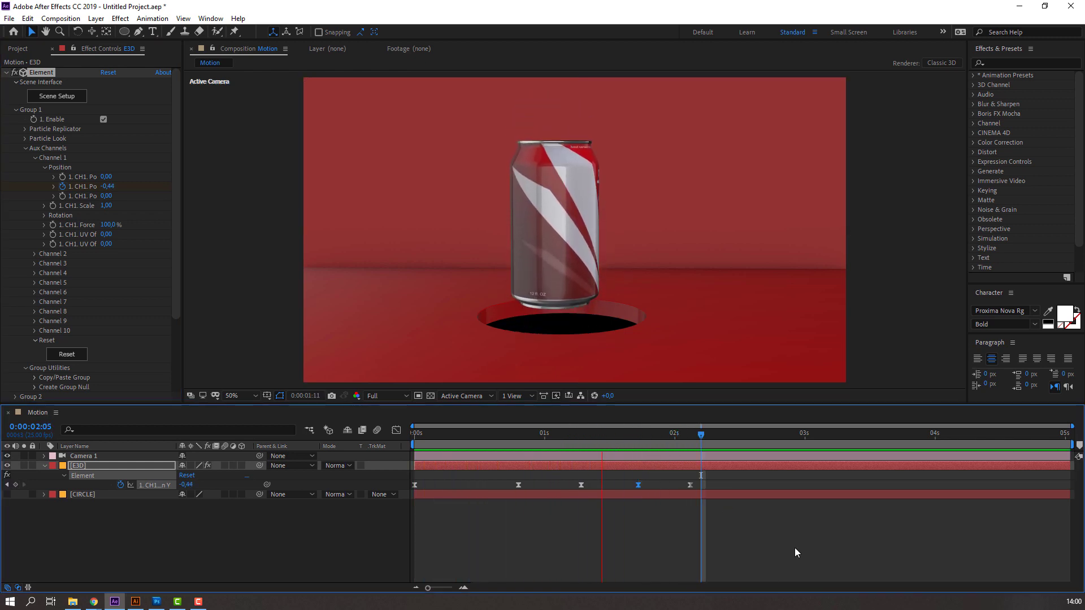
pyautogui.press('space')
# - Reshape the easing of all Y position keyframes in the speed graph, making the initial rise faster at its start, and preview
pyautogui.moveTo(692, 504); pyautogui.dragTo(409, 473)
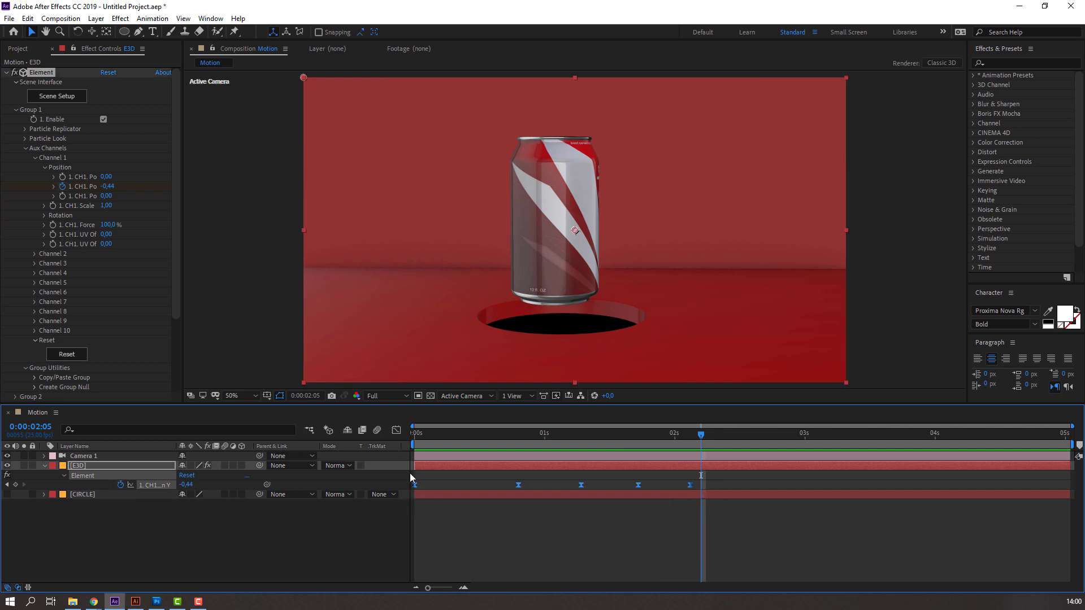
pyautogui.click(398, 429)
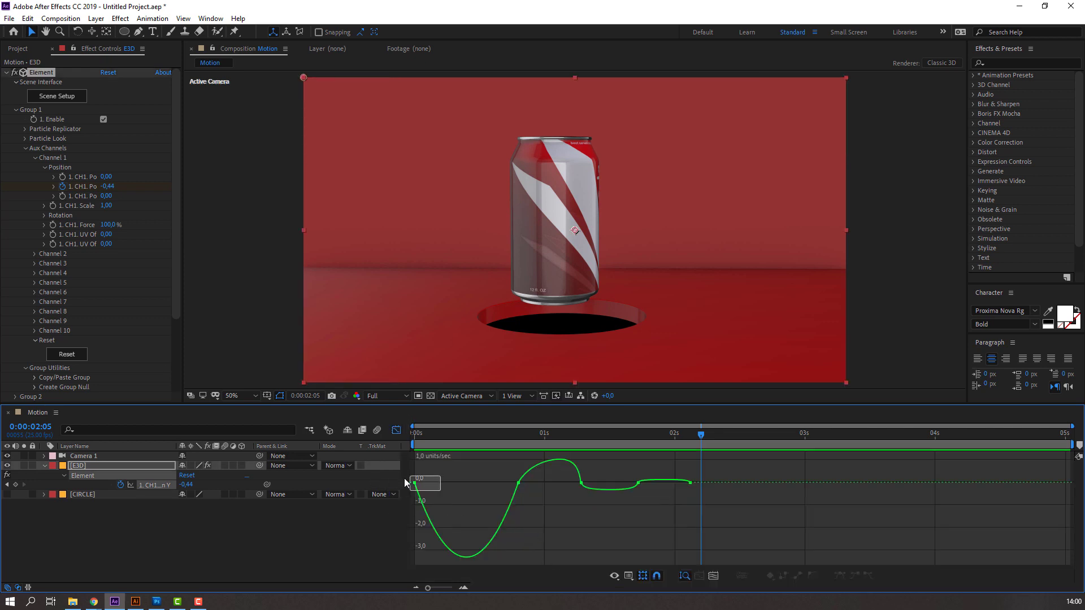
pyautogui.moveTo(433, 483); pyautogui.dragTo(486, 477)
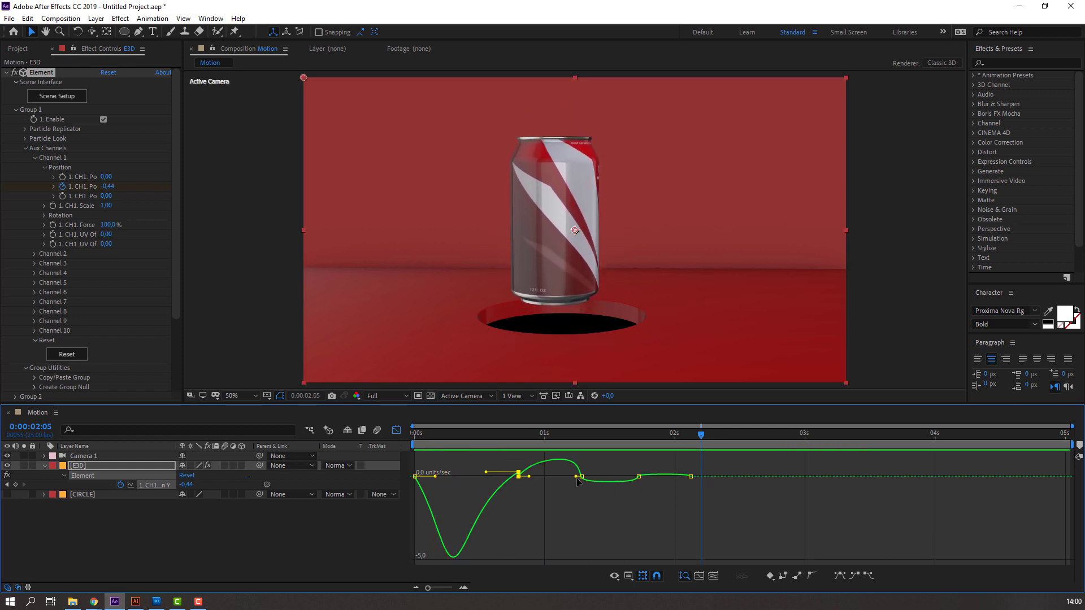
pyautogui.click(636, 477)
pyautogui.moveTo(688, 479); pyautogui.dragTo(674, 481)
pyautogui.press('space')
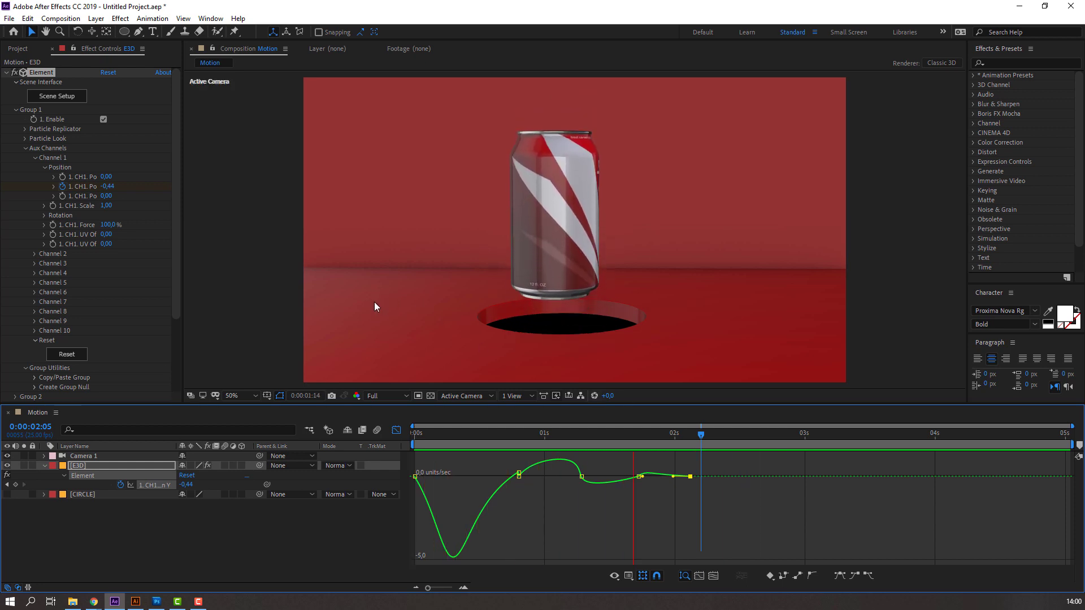
# - Apply Bezier temporal interpolation to all Channel 1 Y position keyframes and preview the motion
pyautogui.click(396, 430)
pyautogui.moveTo(730, 482); pyautogui.dragTo(415, 487)
pyautogui.rightClick(416, 485)
pyautogui.click(460, 440)
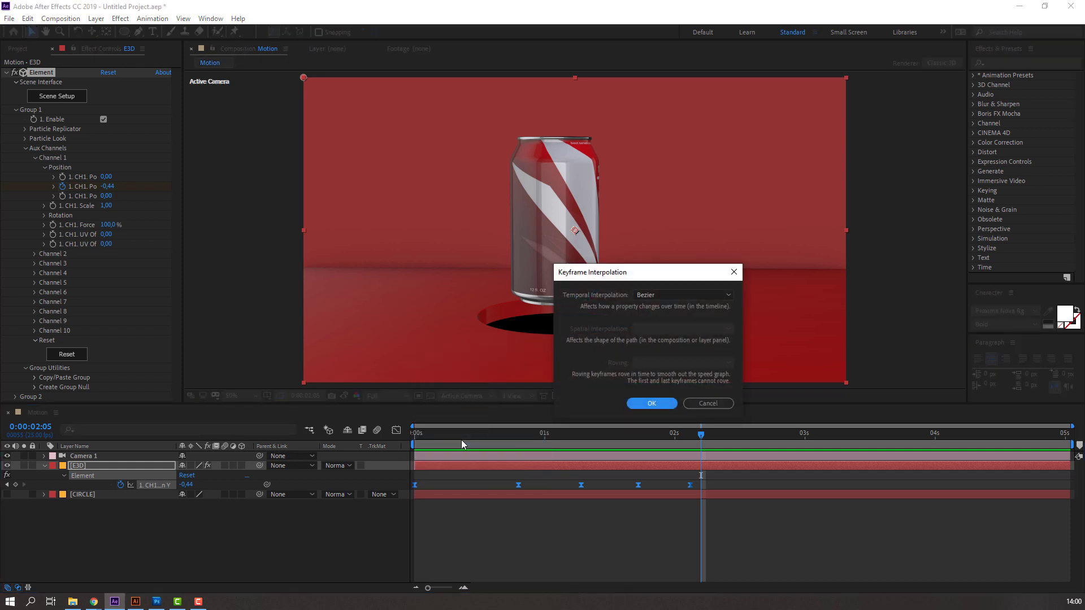
pyautogui.click(652, 404)
pyautogui.click(543, 553)
pyautogui.press('space')
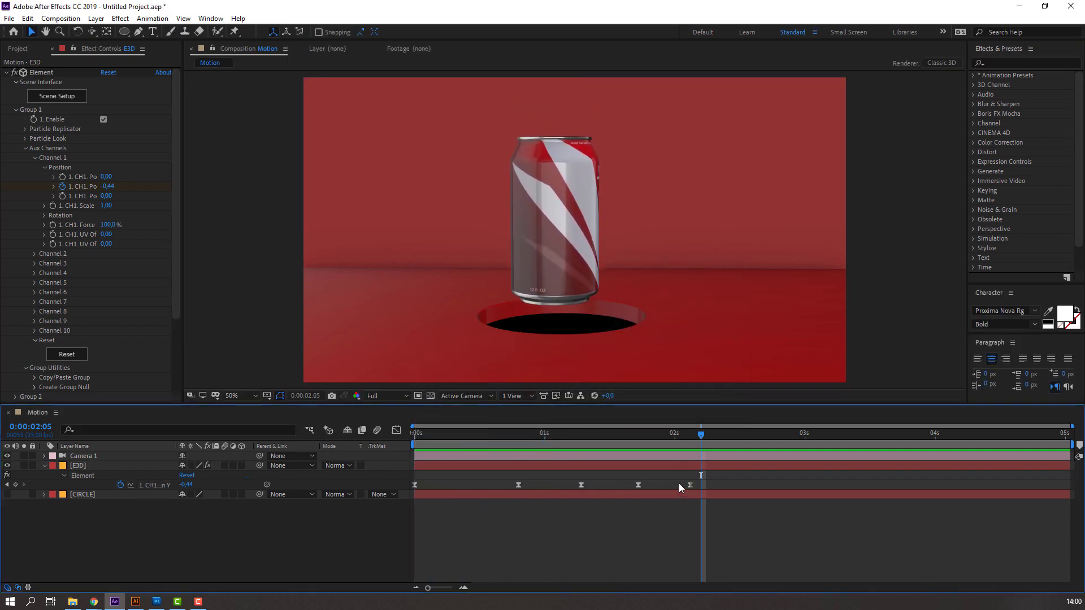
# - Lengthen the incoming ease of the Y position keyframe at 0:00:00:20 in the speed graph and preview
pyautogui.moveTo(706, 481); pyautogui.dragTo(395, 498)
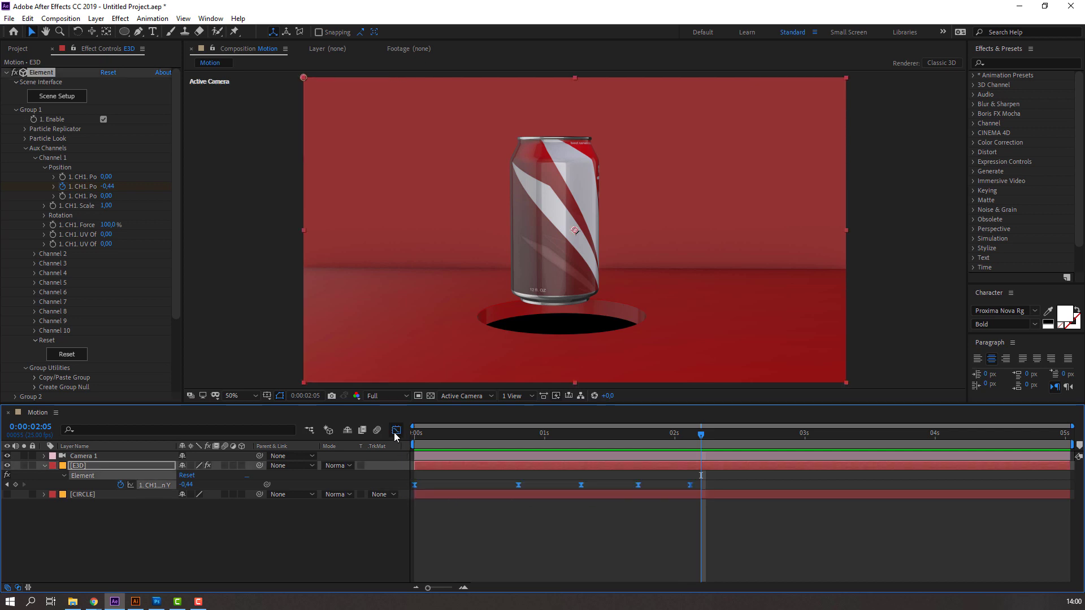
pyautogui.click(396, 430)
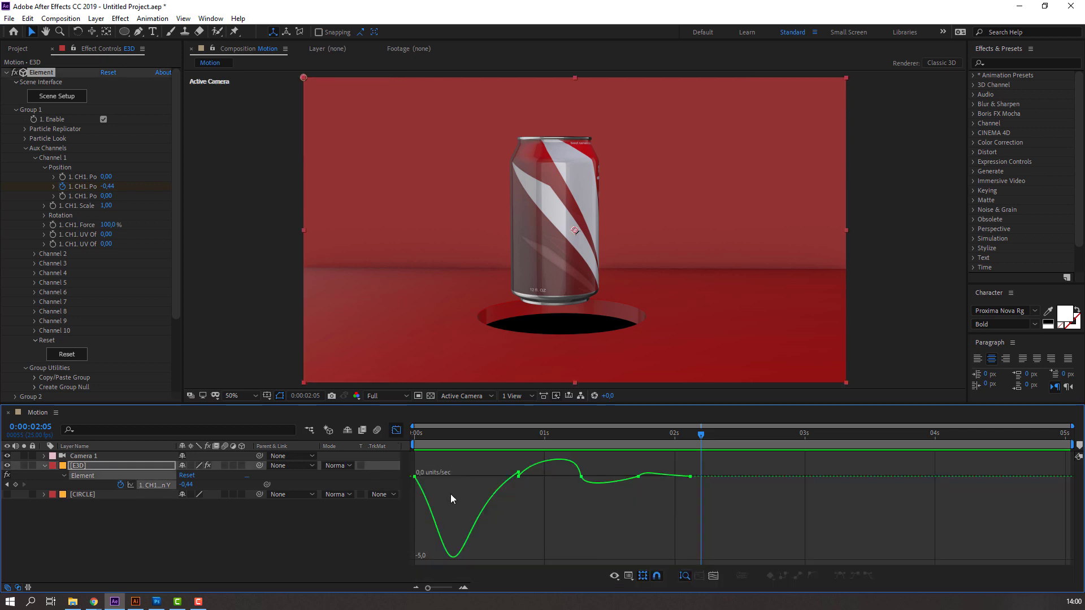
pyautogui.click(518, 473)
pyautogui.moveTo(486, 473); pyautogui.dragTo(477, 474)
pyautogui.press('space')
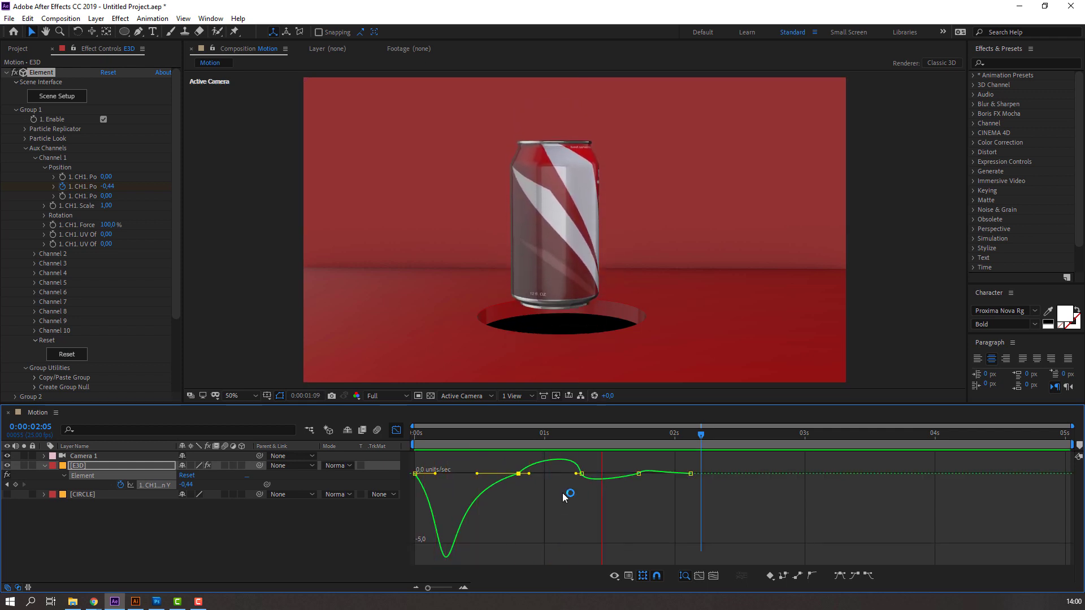
pyautogui.press('space')
# - Lengthen the outgoing ease at 0:00:00:20 and the incoming eases at 0:00:01:07 and 0:00:01:18 in the Y position speed graph, previewing the bounce
pyautogui.moveTo(529, 474); pyautogui.dragTo(541, 475)
pyautogui.press('space')
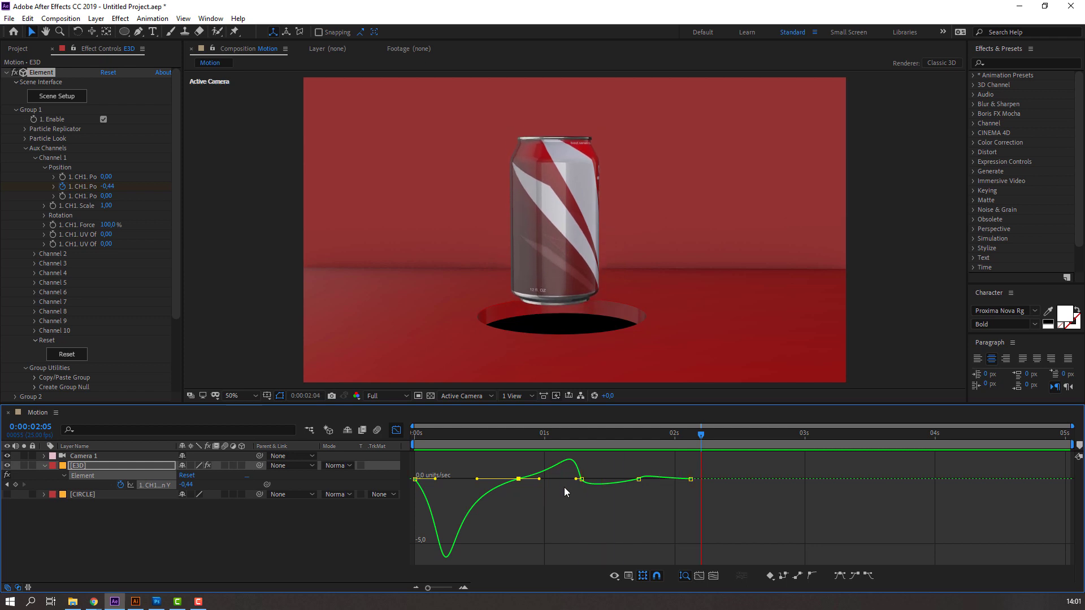
pyautogui.press('space')
pyautogui.moveTo(576, 480); pyautogui.dragTo(569, 480)
pyautogui.press('space')
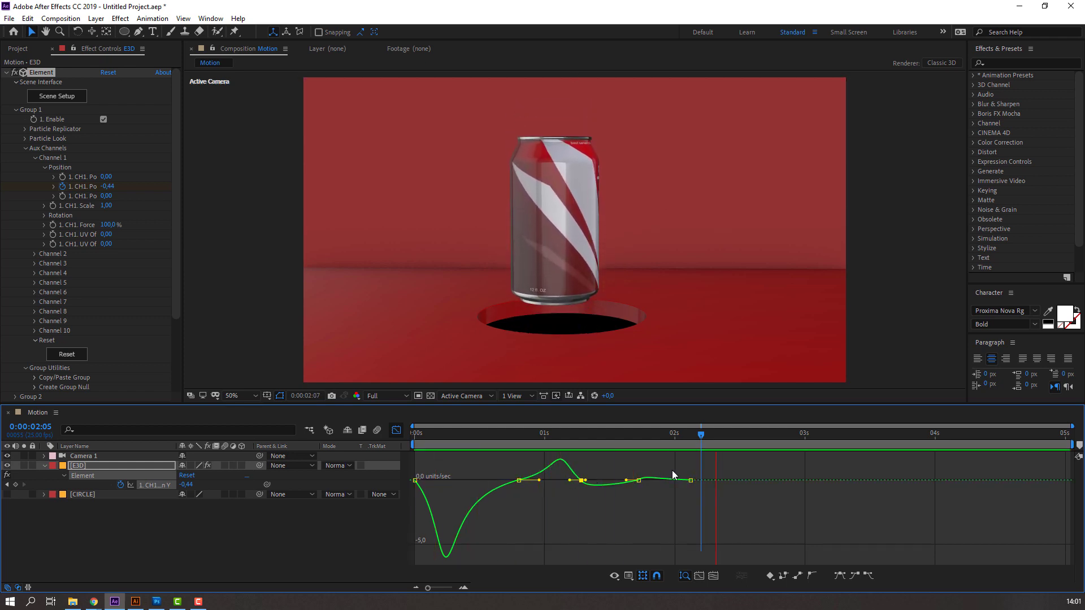
pyautogui.moveTo(627, 481); pyautogui.dragTo(621, 481)
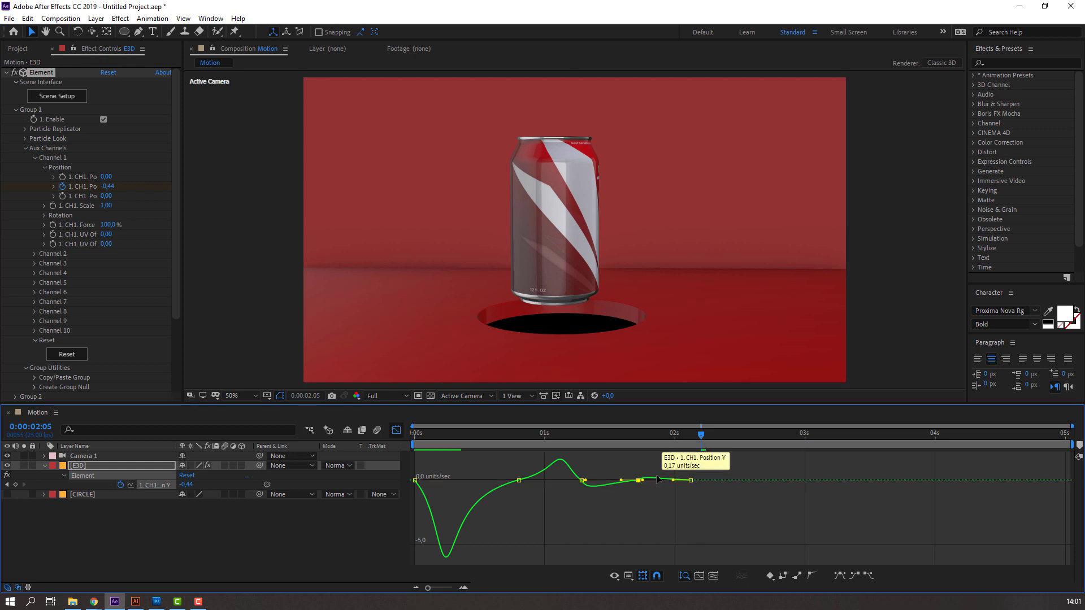
pyautogui.press('space')
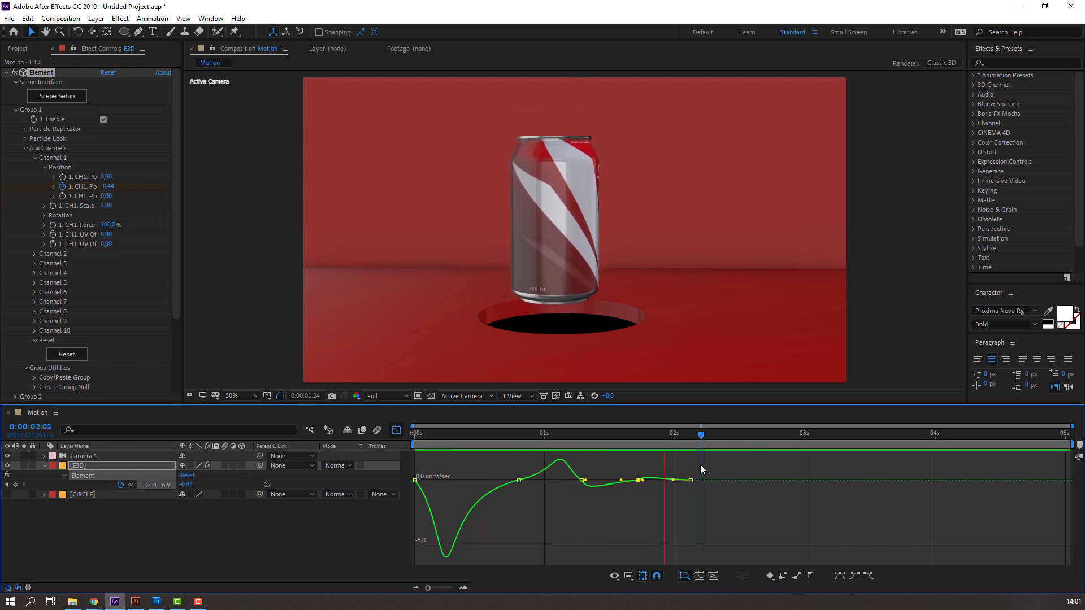
pyautogui.press('space')
pyautogui.click(392, 436)
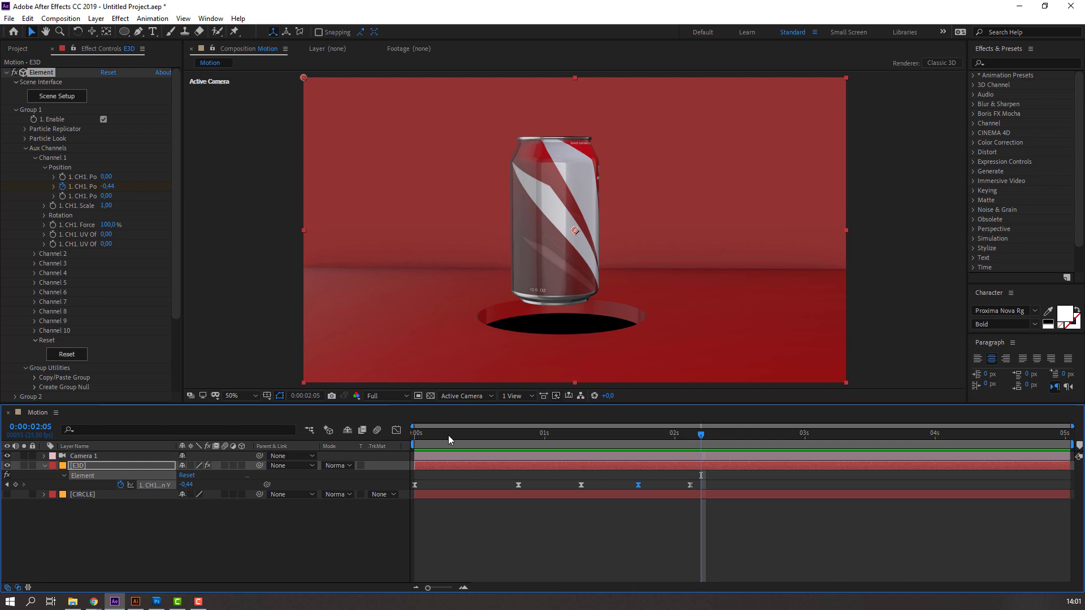
# - Enable keyframing for Channel 1 X, Y and Z rotation at 0° and place these keyframes at 0:00:00:20
pyautogui.press('Home')
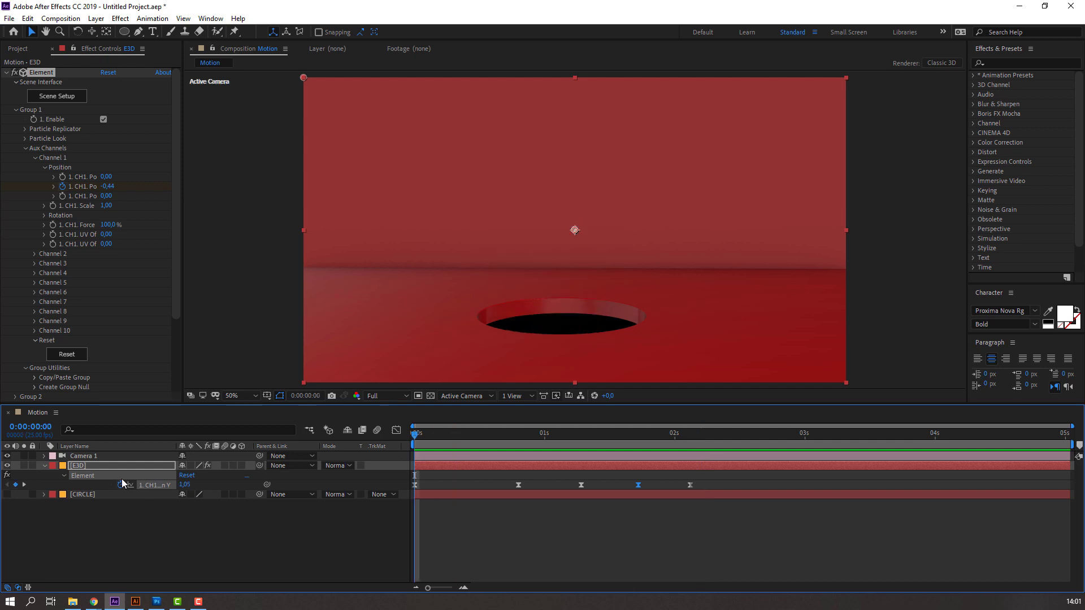
pyautogui.click(43, 216)
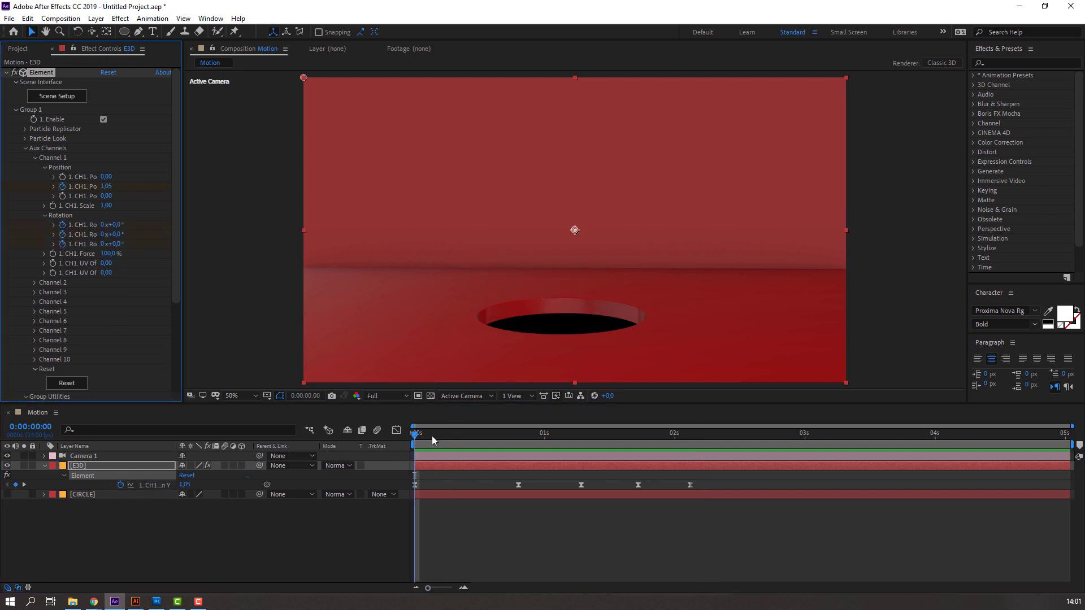
pyautogui.moveTo(432, 436); pyautogui.dragTo(519, 436)
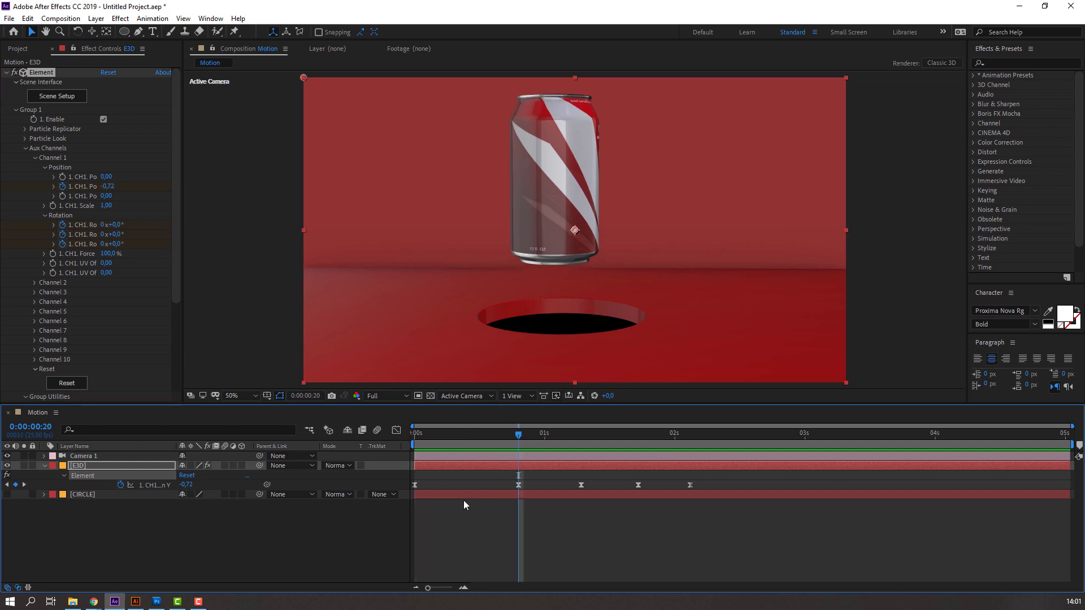
pyautogui.press('u')
pyautogui.press('u')
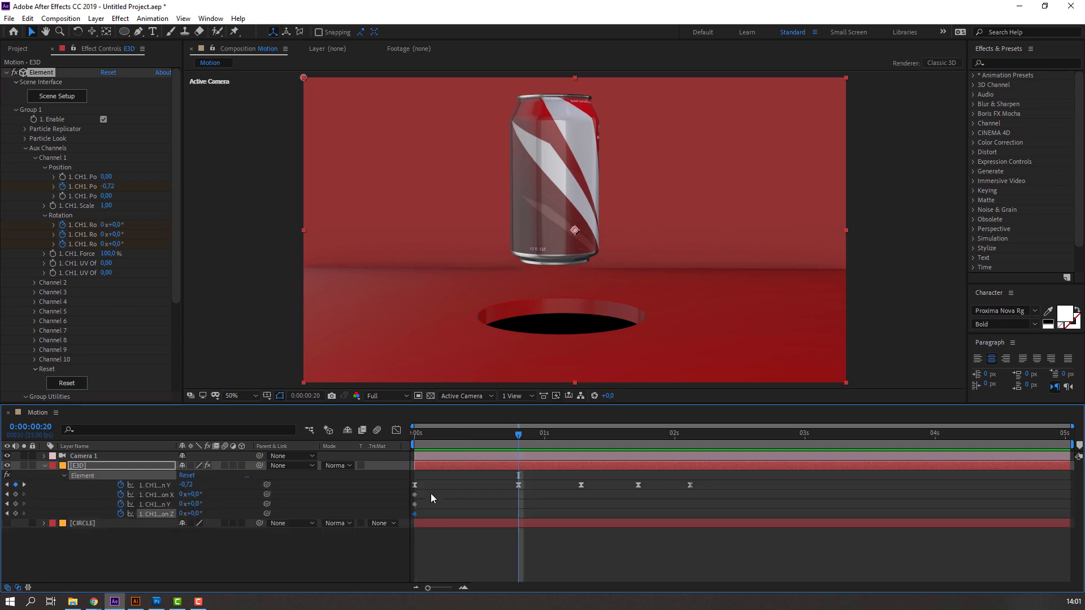
pyautogui.moveTo(431, 494); pyautogui.dragTo(496, 502)
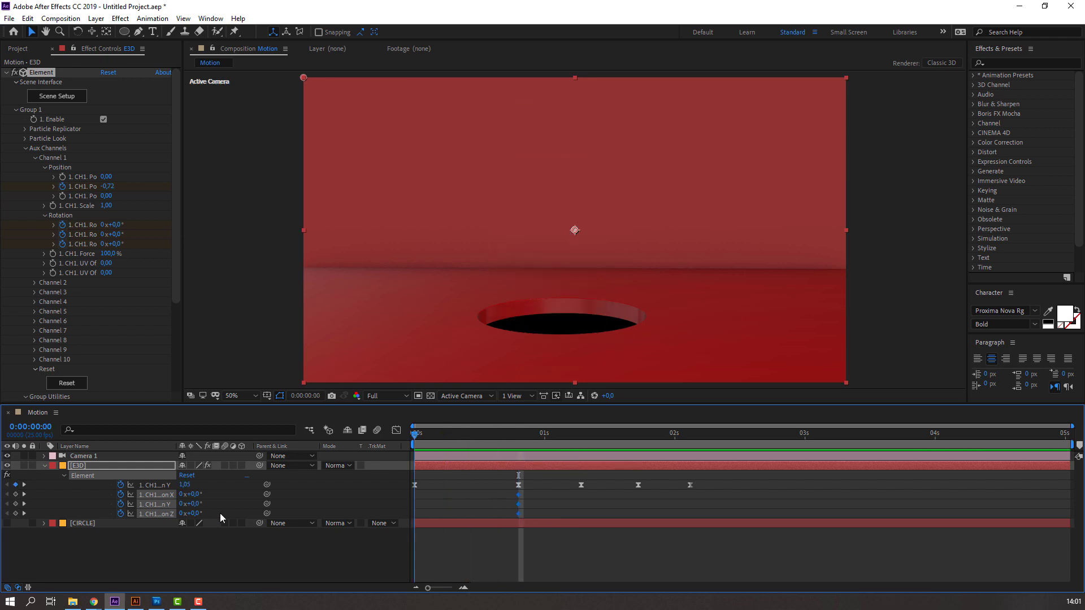
pyautogui.press('Home')
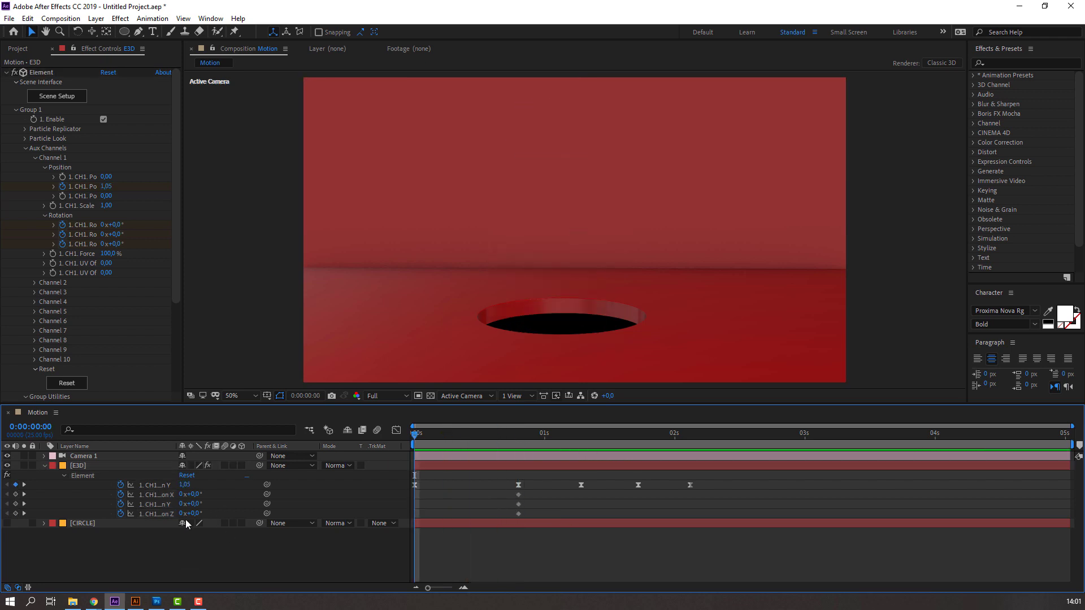
# - Keyframe the Channel 1 X, Y and Z rotation at 0:00:00:09 with 16°, 23° and 15°
pyautogui.moveTo(191, 504); pyautogui.dragTo(204, 502)
pyautogui.click(423, 465)
pyautogui.moveTo(416, 435); pyautogui.dragTo(462, 437)
pyautogui.moveTo(436, 495); pyautogui.dragTo(461, 495)
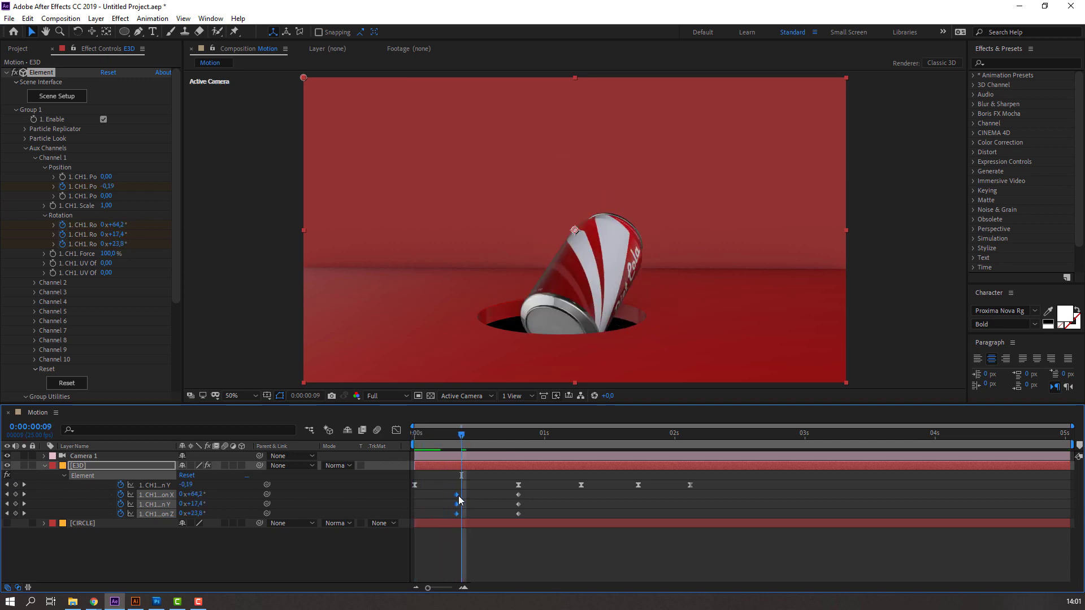
pyautogui.click(251, 560)
pyautogui.moveTo(196, 494)
pyautogui.mouseDown()
pyautogui.moveTo(168, 495)
pyautogui.moveTo(198, 504)
pyautogui.moveTo(192, 513)
pyautogui.mouseUp()
pyautogui.moveTo(465, 435); pyautogui.dragTo(481, 454)
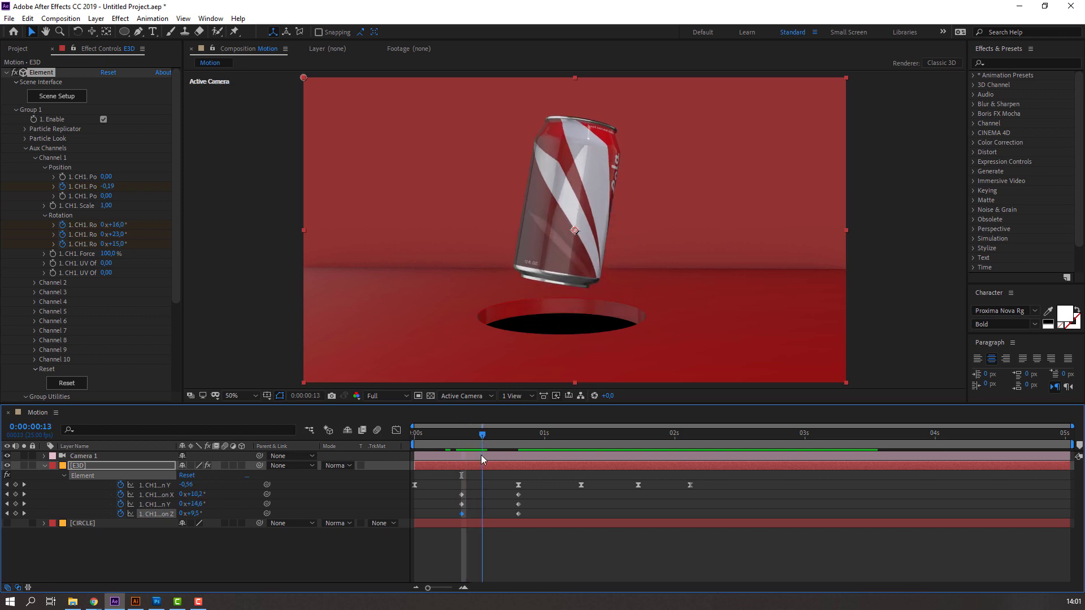
# - Move the first X, Y and Z rotation keyframes to 0:00:00:00 and preview the tilt
pyautogui.moveTo(471, 491); pyautogui.dragTo(453, 515)
pyautogui.press('Delete')
pyautogui.hotkey('ctrl', 'z')
pyautogui.press('space')
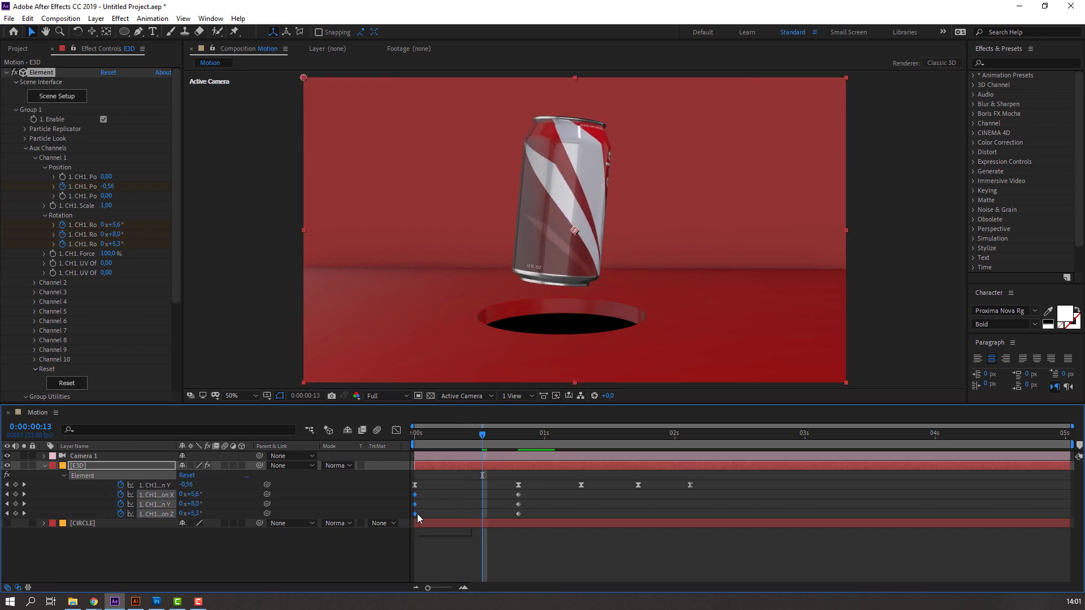
pyautogui.press('space')
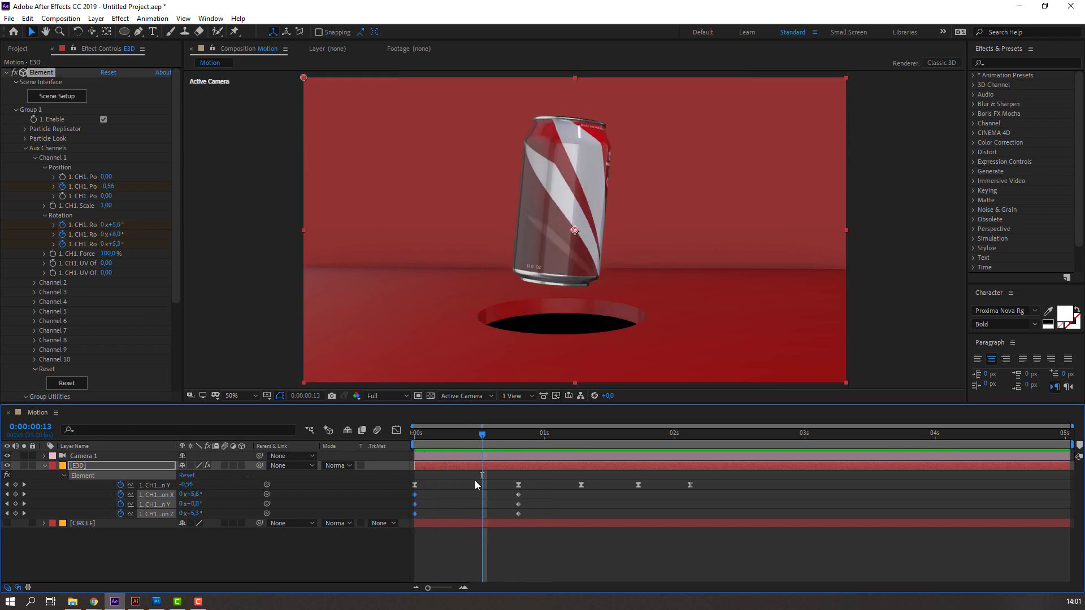
# - Set the X, Y and Z rotation keyframes at 0:00:00:20 to -15°, -9° and -10°
pyautogui.moveTo(452, 440); pyautogui.dragTo(518, 447)
pyautogui.click(246, 567)
pyautogui.moveTo(196, 494); pyautogui.dragTo(186, 513)
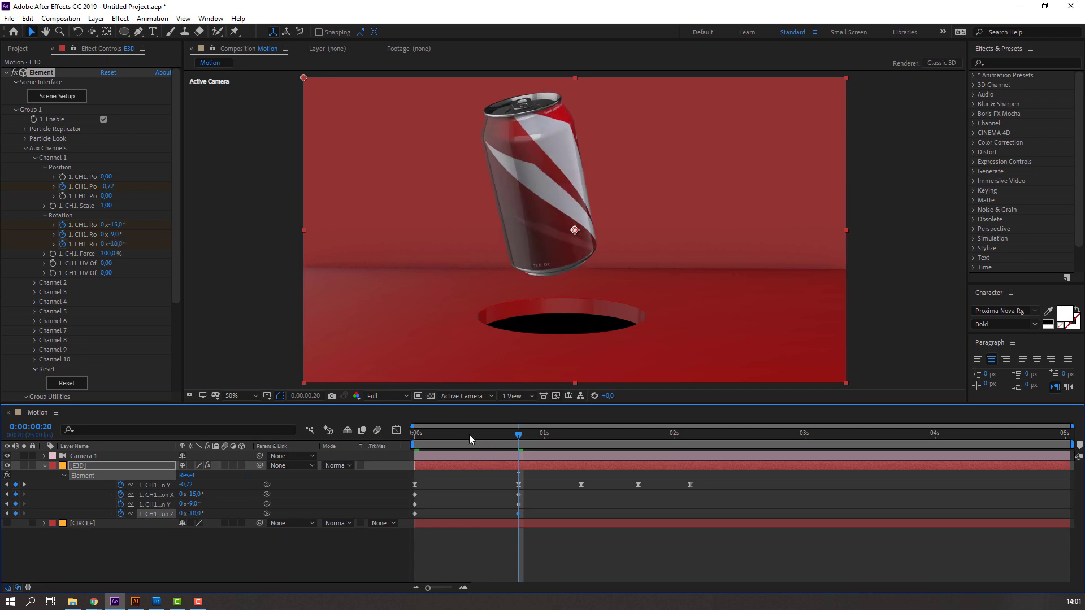
pyautogui.moveTo(469, 436); pyautogui.dragTo(581, 452)
pyautogui.click(277, 549)
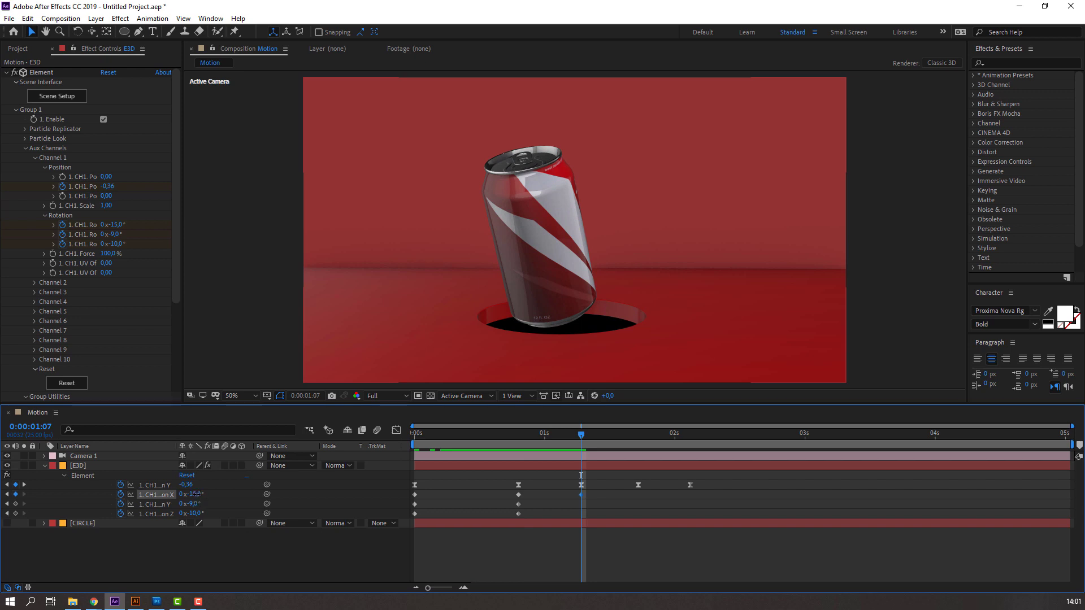
pyautogui.moveTo(195, 495); pyautogui.dragTo(207, 514)
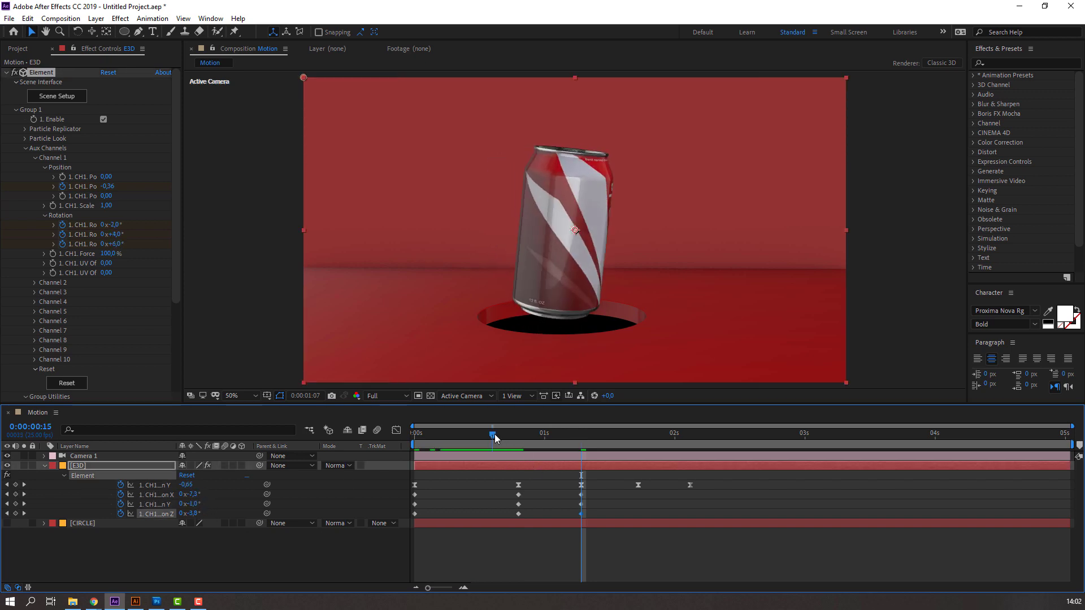
pyautogui.moveTo(494, 435); pyautogui.dragTo(518, 453)
pyautogui.moveTo(593, 496); pyautogui.dragTo(572, 513)
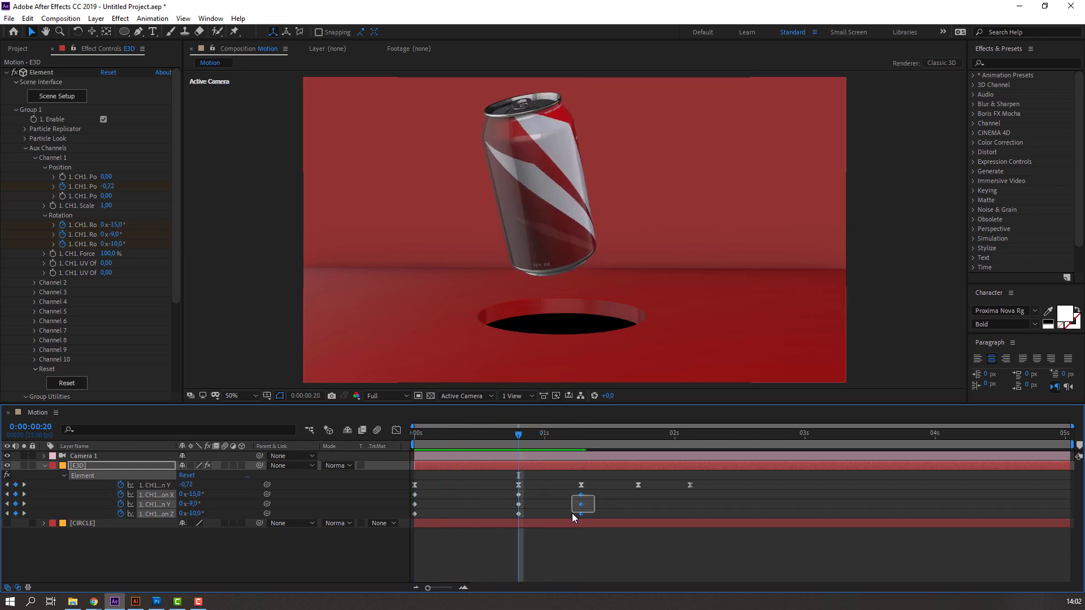
pyautogui.press('Delete')
# - Add keyframes for the Y position and the X, Y and Z rotation at 0:00:01:01, keeping their current values
pyautogui.moveTo(520, 440); pyautogui.dragTo(549, 442)
pyautogui.click(15, 485)
pyautogui.click(16, 494)
pyautogui.click(15, 504)
pyautogui.click(15, 513)
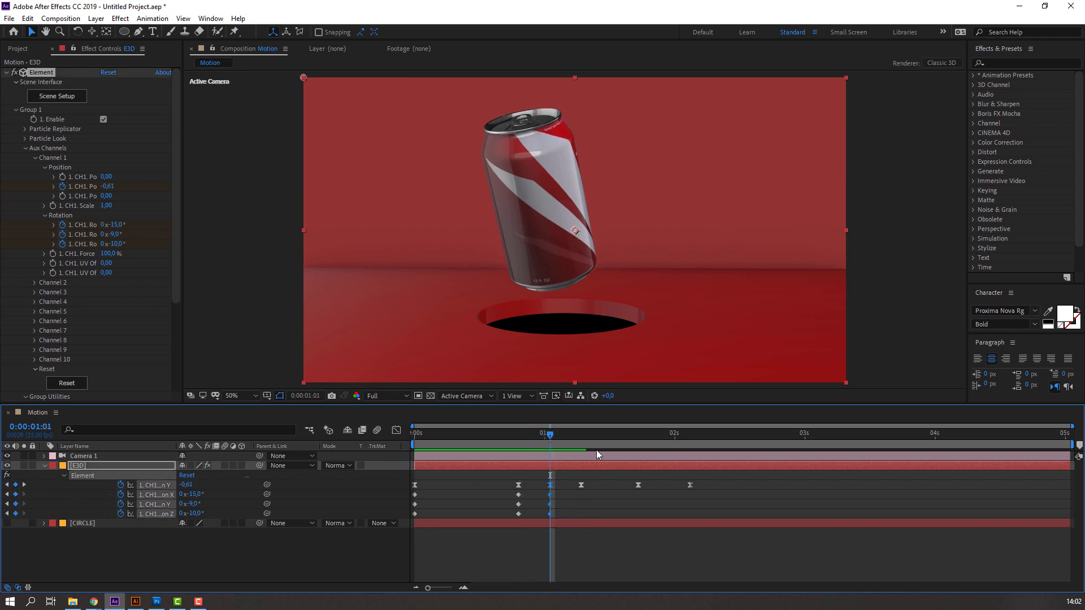
# - Keyframe the X, Y and Z rotation as -2°, 5° and 6° at 0:00:01:07, and shift these keyframes to 0:00:01:16
pyautogui.moveTo(478, 438); pyautogui.dragTo(583, 456)
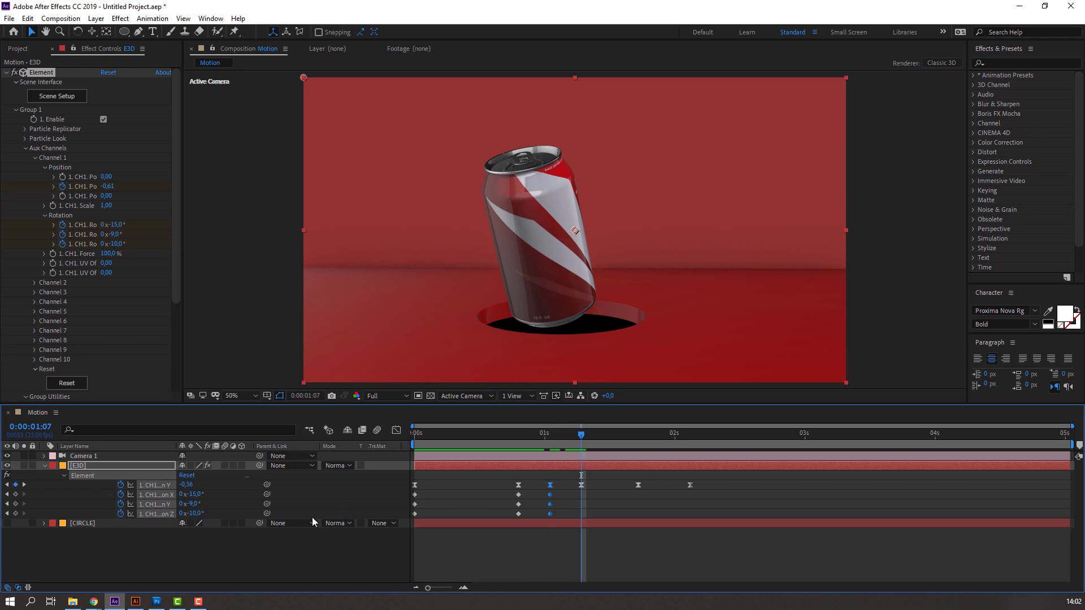
pyautogui.moveTo(190, 494); pyautogui.dragTo(204, 511)
pyautogui.moveTo(493, 435); pyautogui.dragTo(581, 458)
pyautogui.keyDown('shift'); pyautogui.click(581, 504); pyautogui.keyUp('shift')
pyautogui.keyDown('shift'); pyautogui.click(581, 495); pyautogui.keyUp('shift')
# - Shift the rotation keyframes at 0:00:01:01 a few frames forward, apply Easy Ease to all rotation keyframes, and preview
pyautogui.press('j')
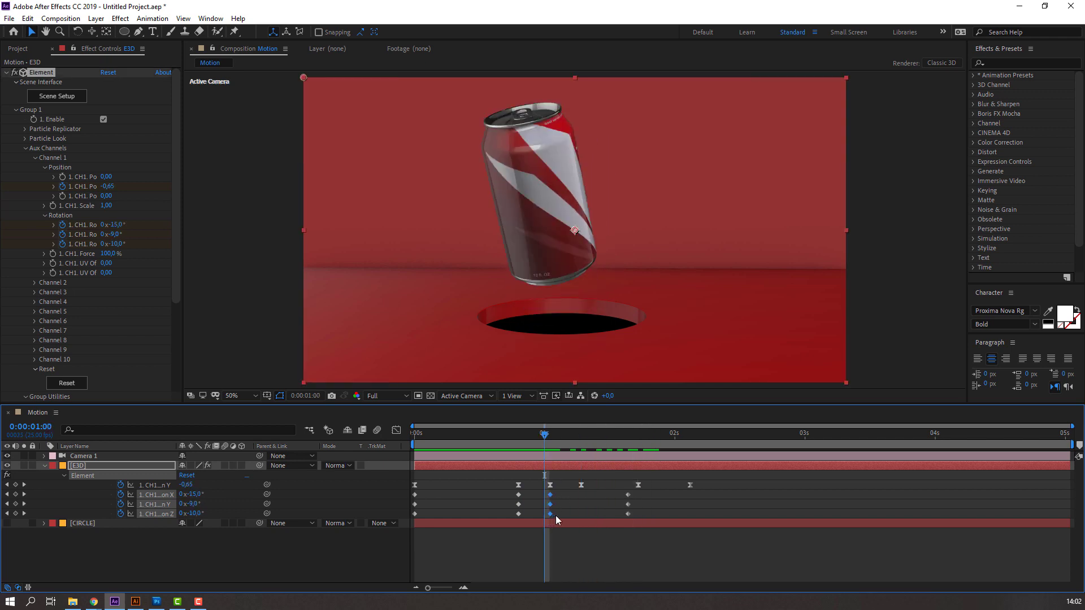
pyautogui.moveTo(566, 500)
pyautogui.mouseDown()
pyautogui.moveTo(543, 514)
pyautogui.moveTo(571, 512)
pyautogui.mouseUp()
pyautogui.moveTo(653, 495); pyautogui.dragTo(491, 517)
pyautogui.moveTo(646, 491); pyautogui.dragTo(412, 514)
pyautogui.rightClick(413, 514)
pyautogui.moveTo(527, 503)
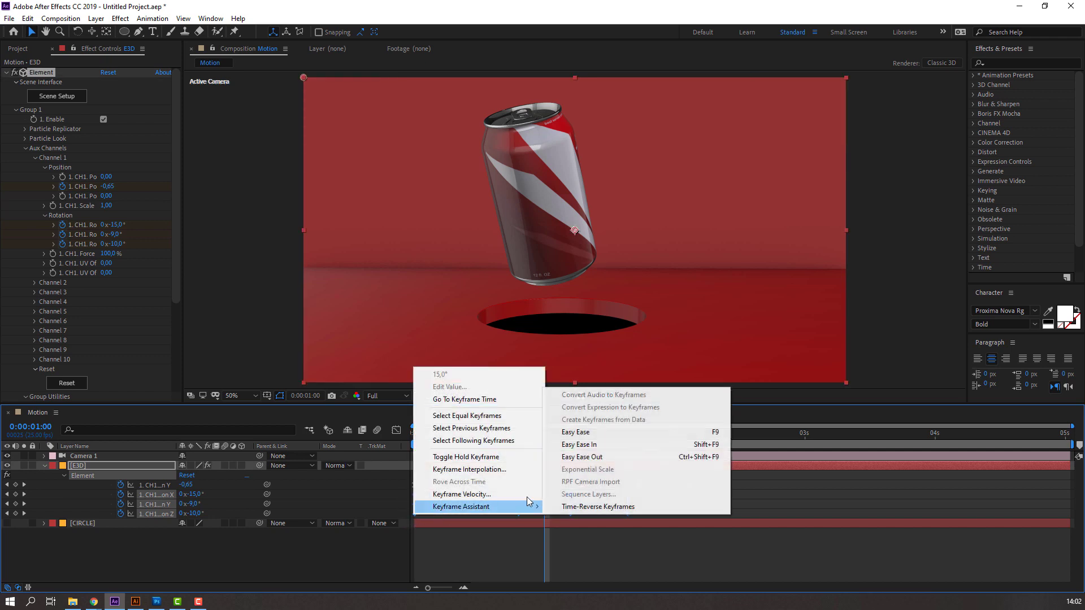
pyautogui.click(579, 433)
pyautogui.press('space')
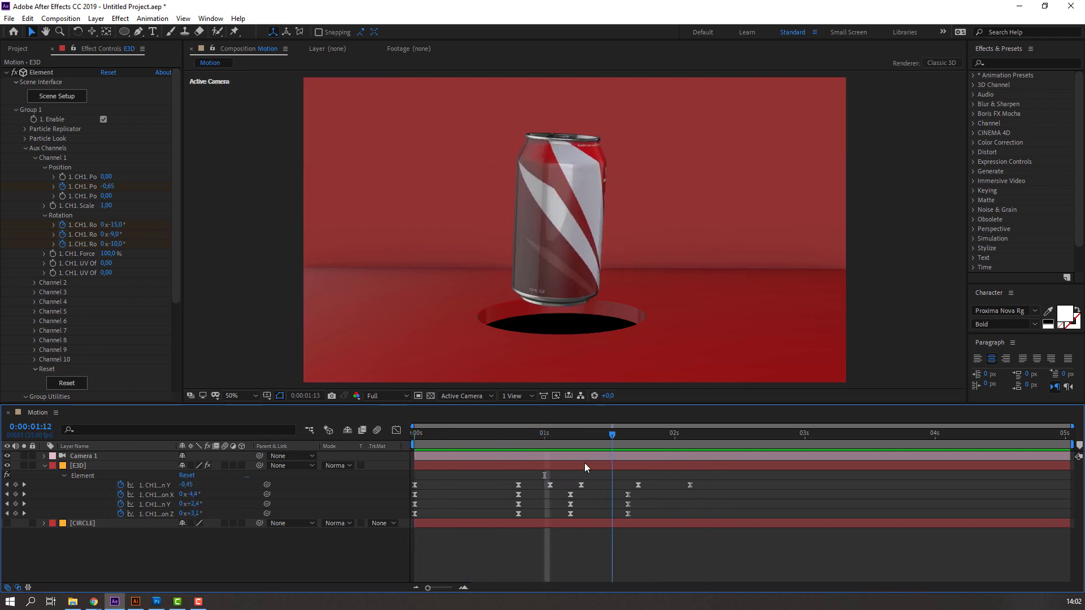
# - Move the last two sets of rotation keyframes back together so the first set sits just after 0:00:00:20, and preview
pyautogui.moveTo(585, 463); pyautogui.dragTo(549, 472)
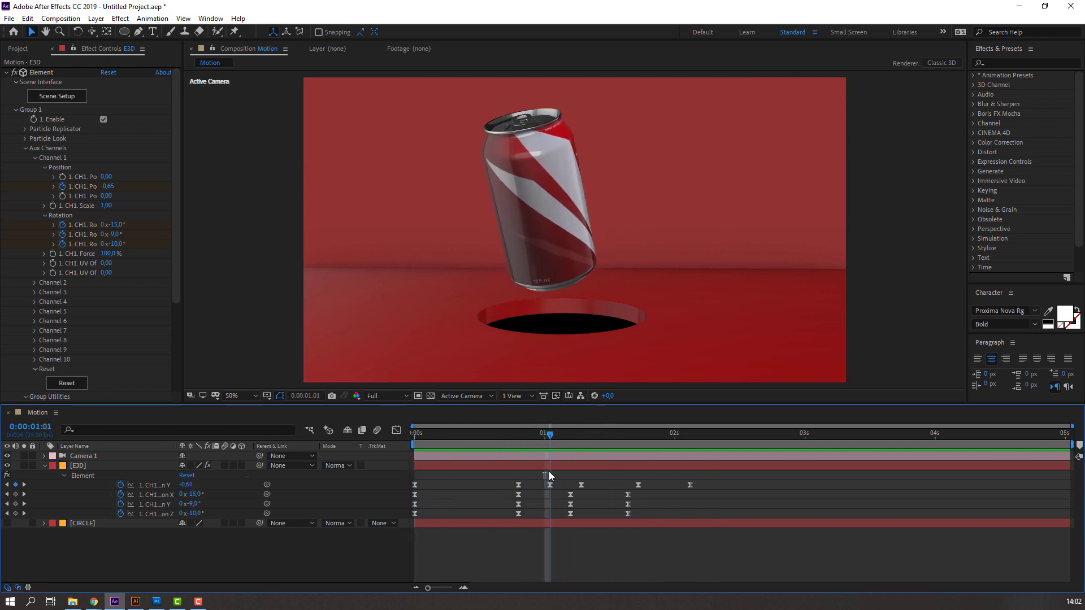
pyautogui.moveTo(641, 491); pyautogui.dragTo(547, 513)
pyautogui.moveTo(483, 434); pyautogui.dragTo(530, 493)
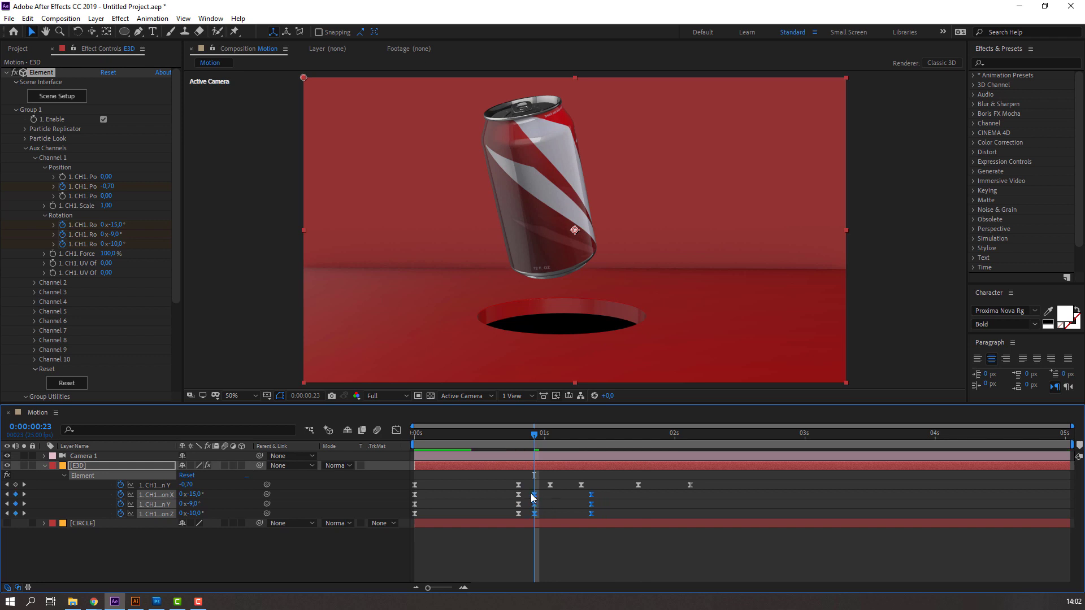
pyautogui.moveTo(484, 446); pyautogui.dragTo(629, 447)
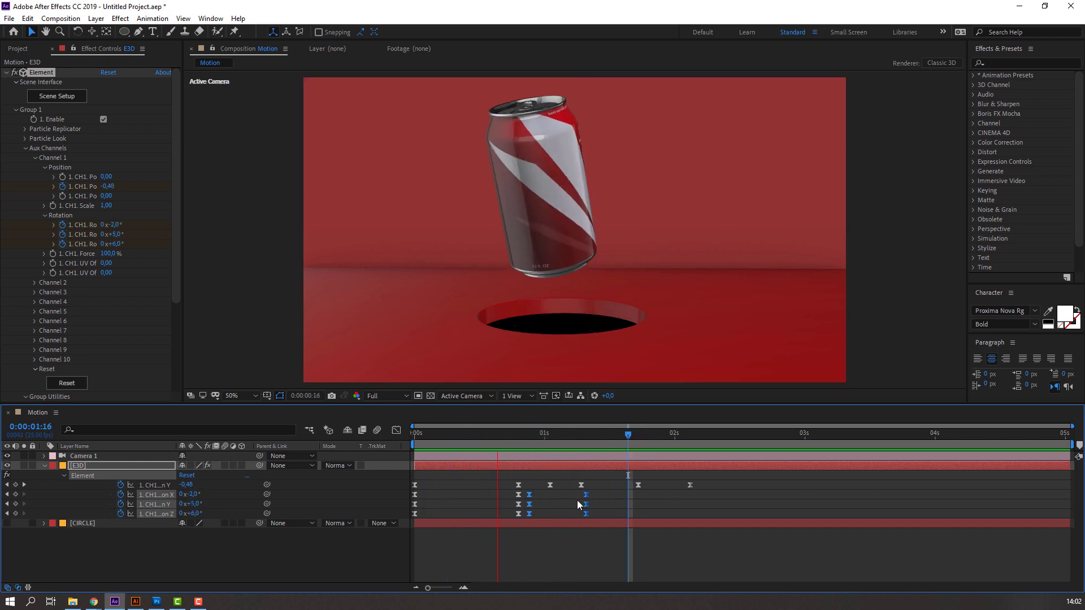
# - Keyframe the Channel 1 Z rotation at -7° at 0:00:01:18 and scrub through the change
pyautogui.moveTo(477, 434); pyautogui.dragTo(638, 454)
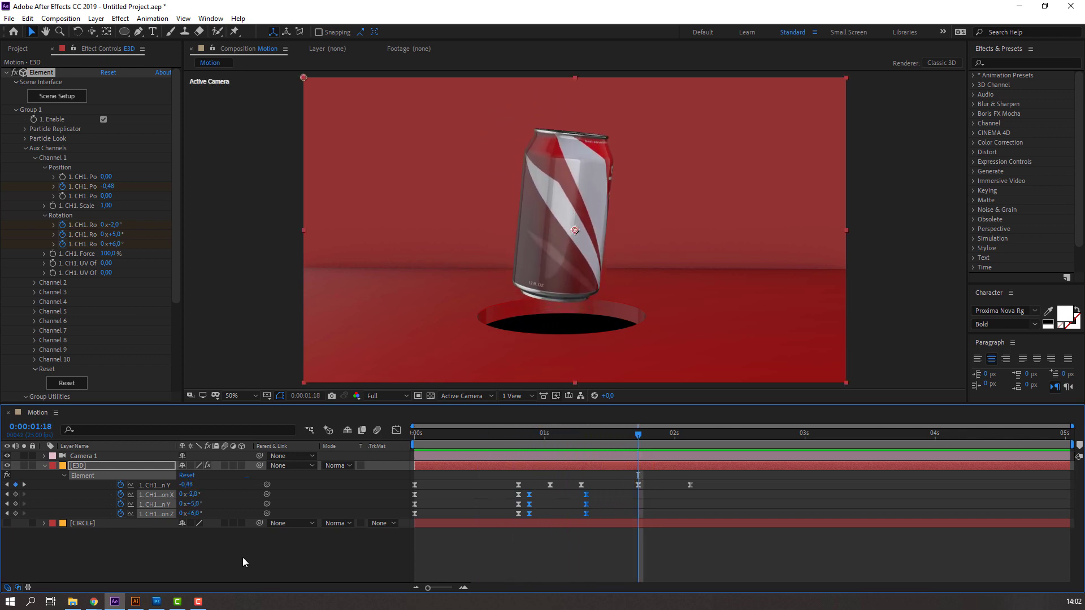
pyautogui.click(199, 531)
pyautogui.moveTo(198, 514); pyautogui.dragTo(194, 513)
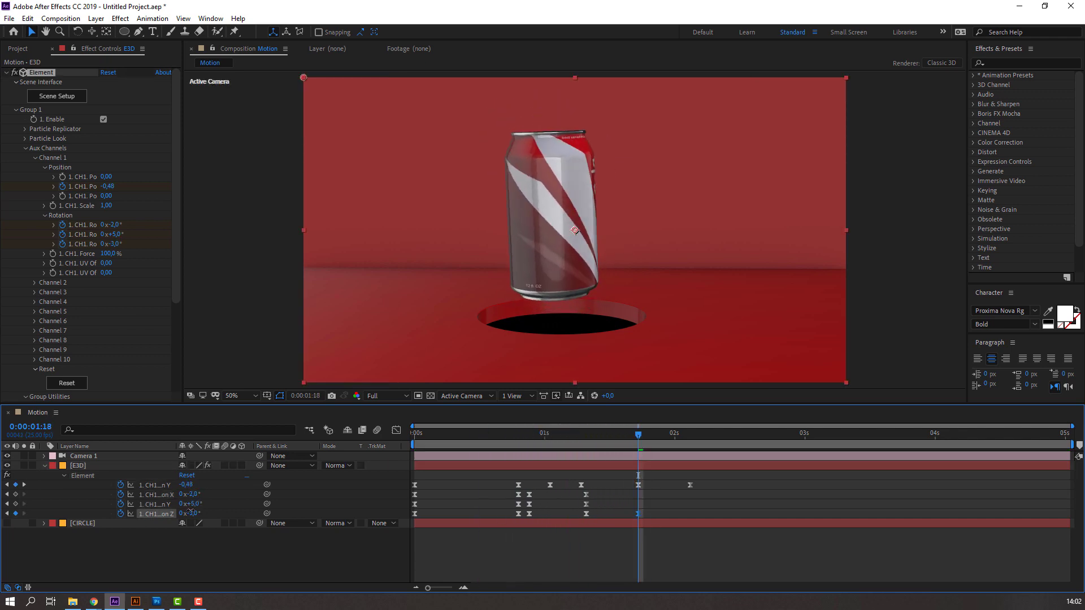
pyautogui.moveTo(567, 435); pyautogui.dragTo(610, 441)
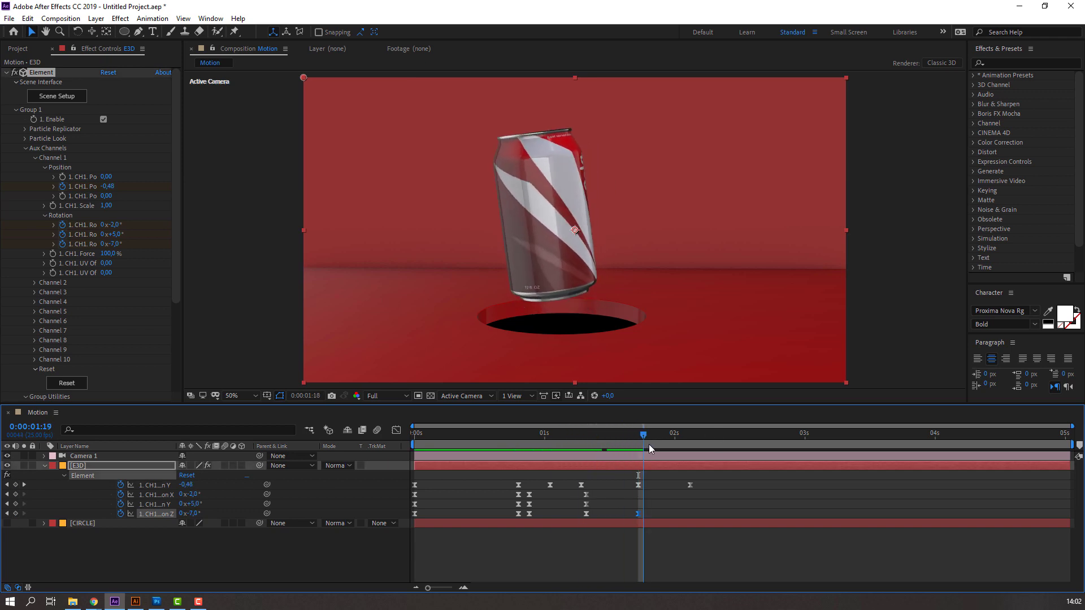
# - Keyframe the Channel 1 Y and Z rotation at 0° at 0:00:02:02 and scrub through the motion
pyautogui.moveTo(686, 447); pyautogui.dragTo(686, 447)
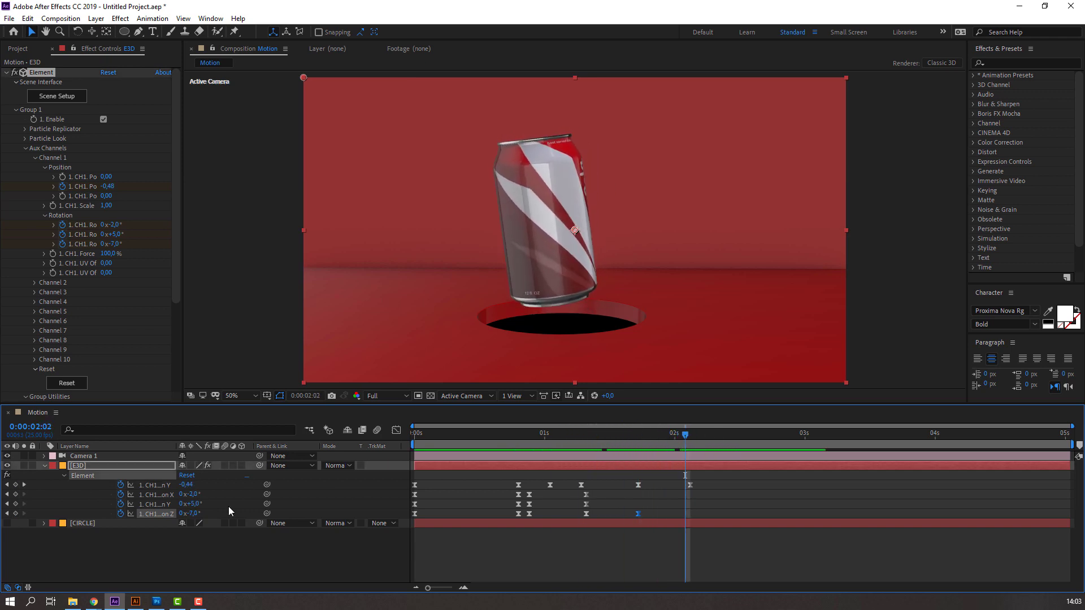
pyautogui.press('Return')
pyautogui.click(300, 511)
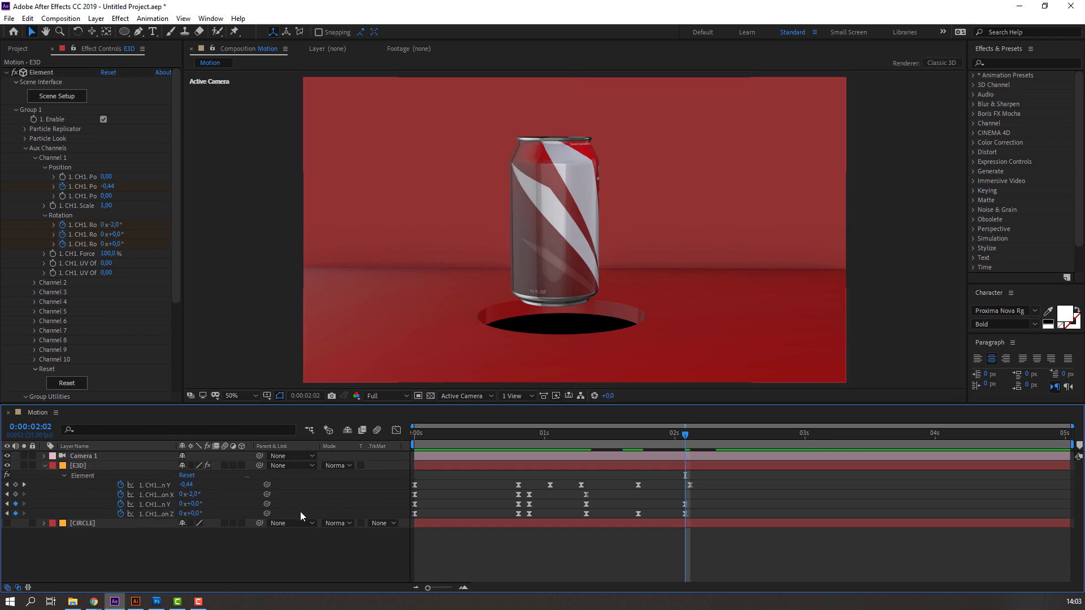
pyautogui.moveTo(477, 434); pyautogui.dragTo(671, 452)
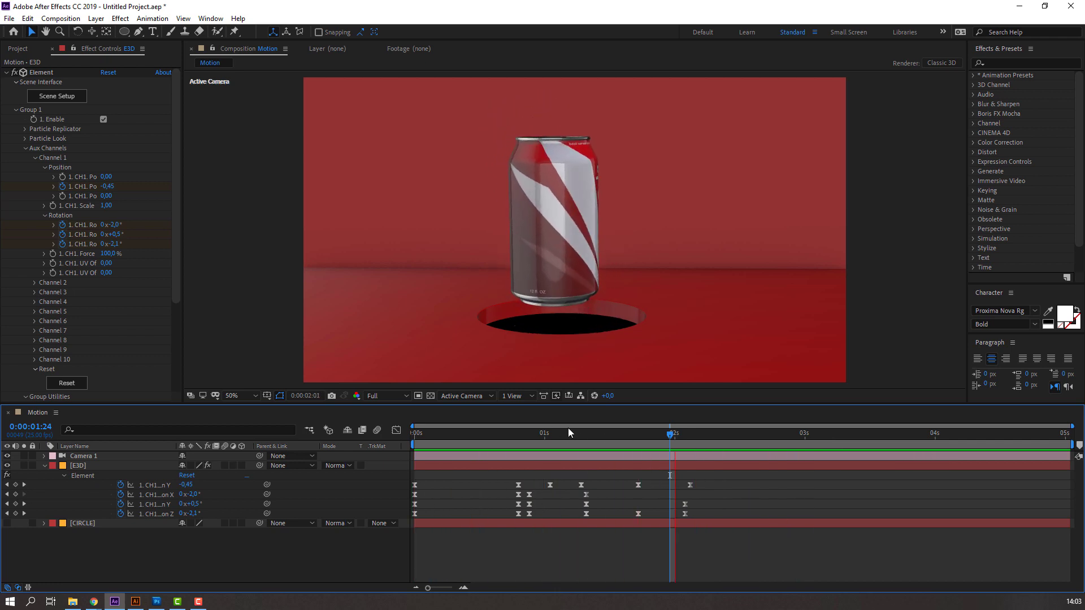
pyautogui.moveTo(554, 433); pyautogui.dragTo(703, 456)
# - Change the Z rotation keyframe at 0:00:01:18 to -4° and preview the animation
pyautogui.moveTo(621, 462)
pyautogui.mouseDown()
pyautogui.moveTo(546, 460)
pyautogui.moveTo(636, 464)
pyautogui.mouseUp()
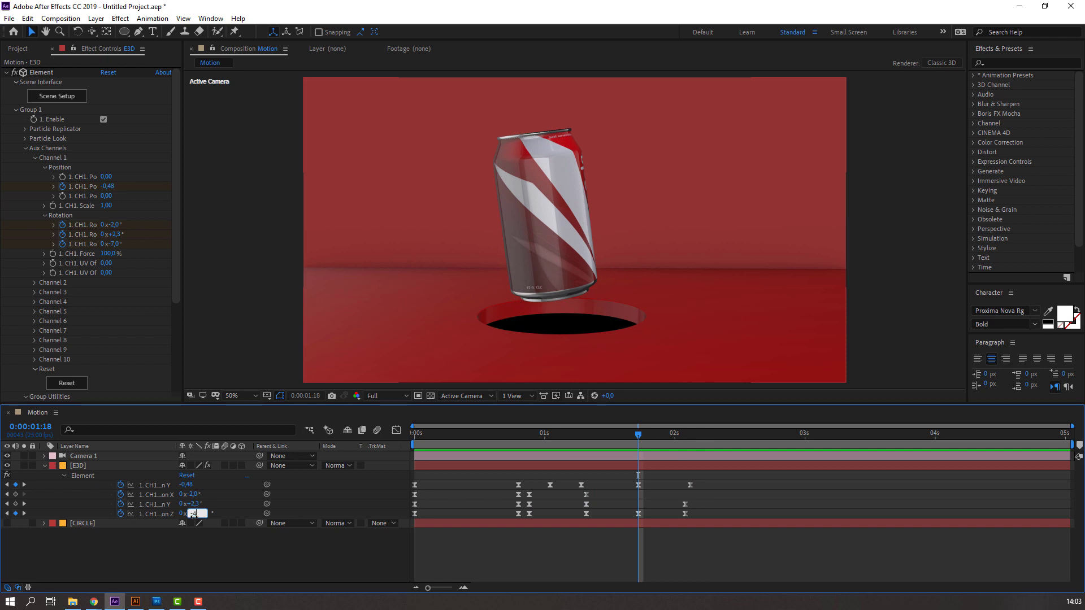
pyautogui.press('Return')
pyautogui.moveTo(673, 443); pyautogui.dragTo(706, 447)
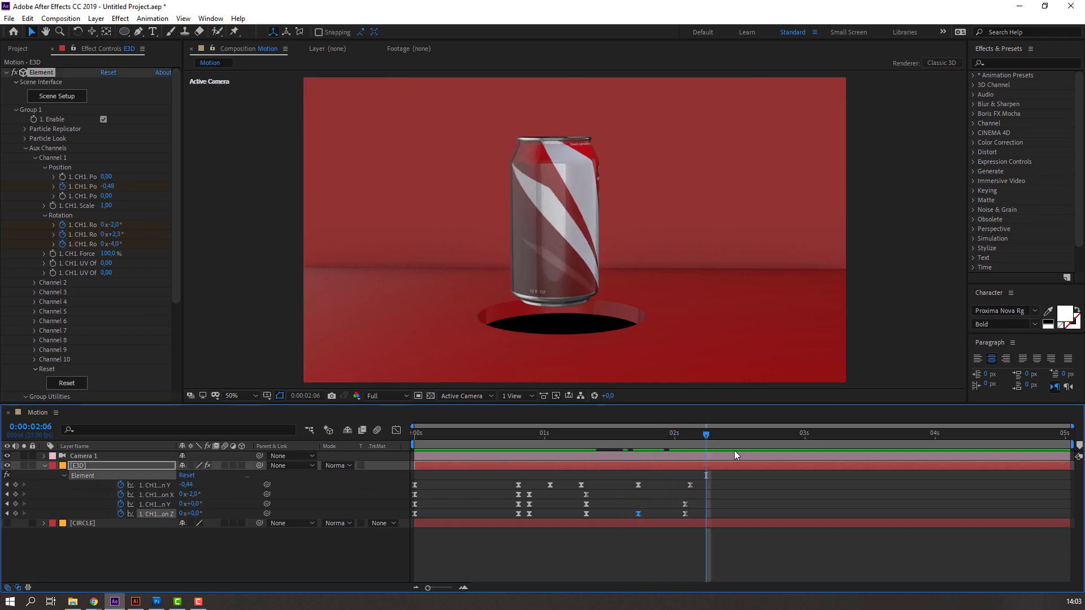
pyautogui.press('space')
# - Move the last Y position keyframe to 0:00:02:02 and the last Y and Z rotation keyframes to 0:00:01:24, and preview
pyautogui.moveTo(689, 486); pyautogui.dragTo(674, 507)
pyautogui.click(687, 470)
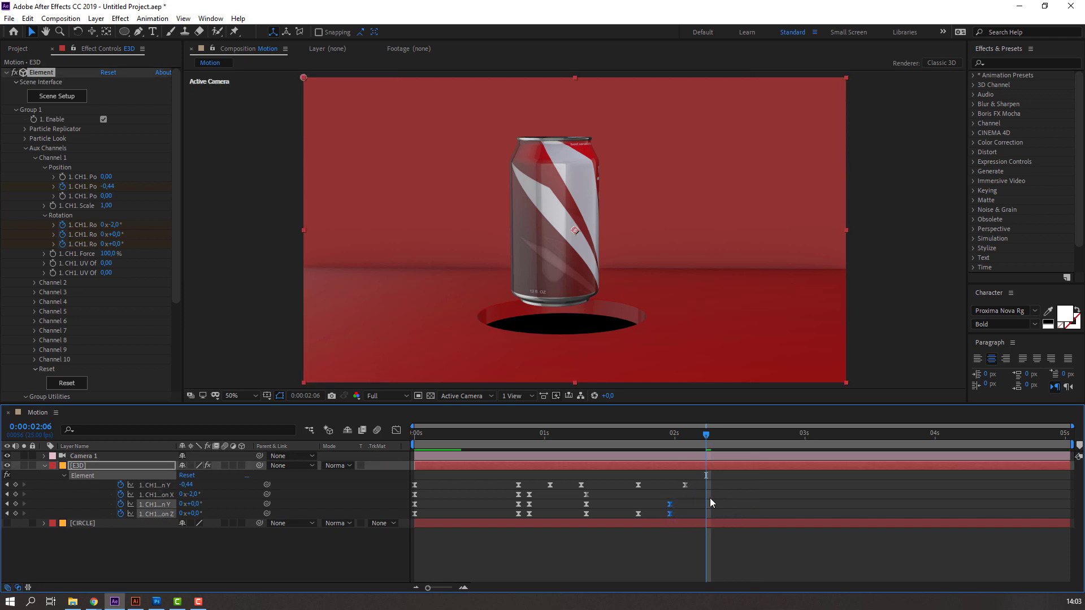
pyautogui.click(710, 503)
pyautogui.press('space')
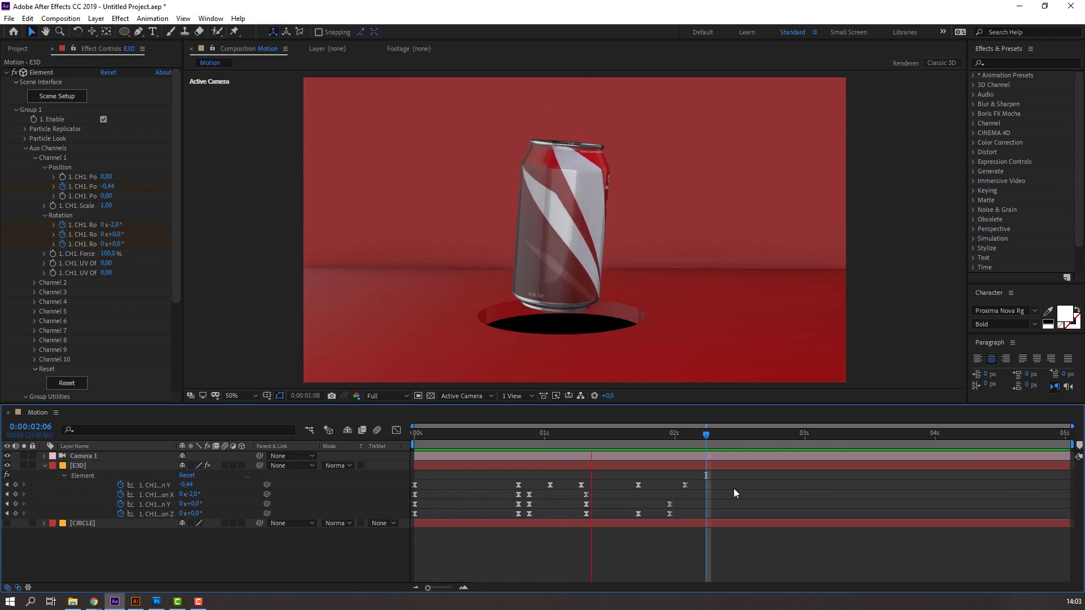
pyautogui.press('space')
# - Move the last Y and Z rotation keyframes to 0:00:02:06 and preview the animation
pyautogui.moveTo(685, 500); pyautogui.dragTo(708, 504)
pyautogui.press('space')
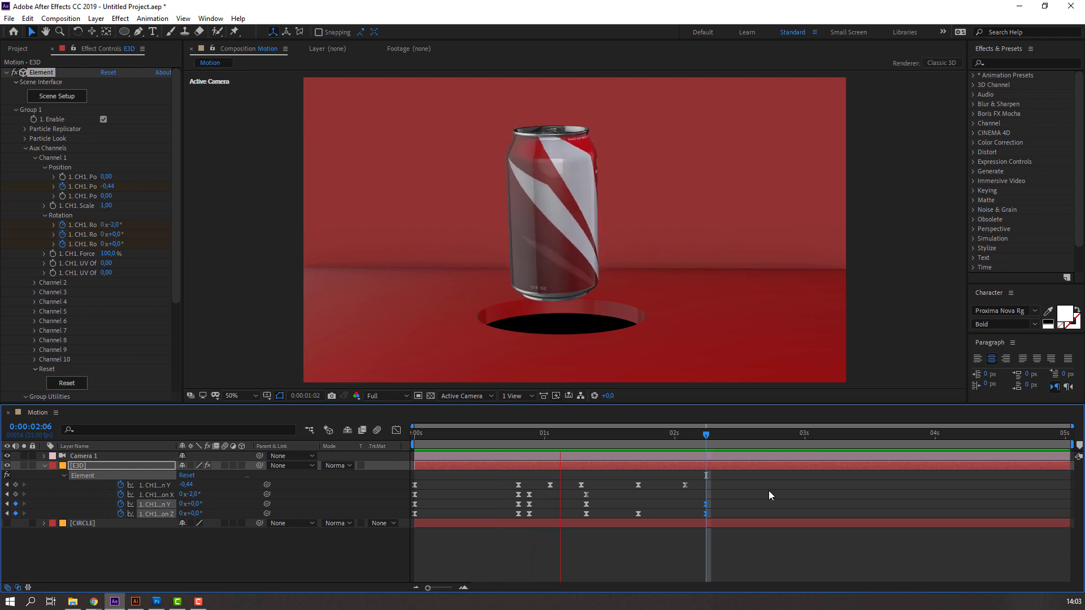
pyautogui.press('space')
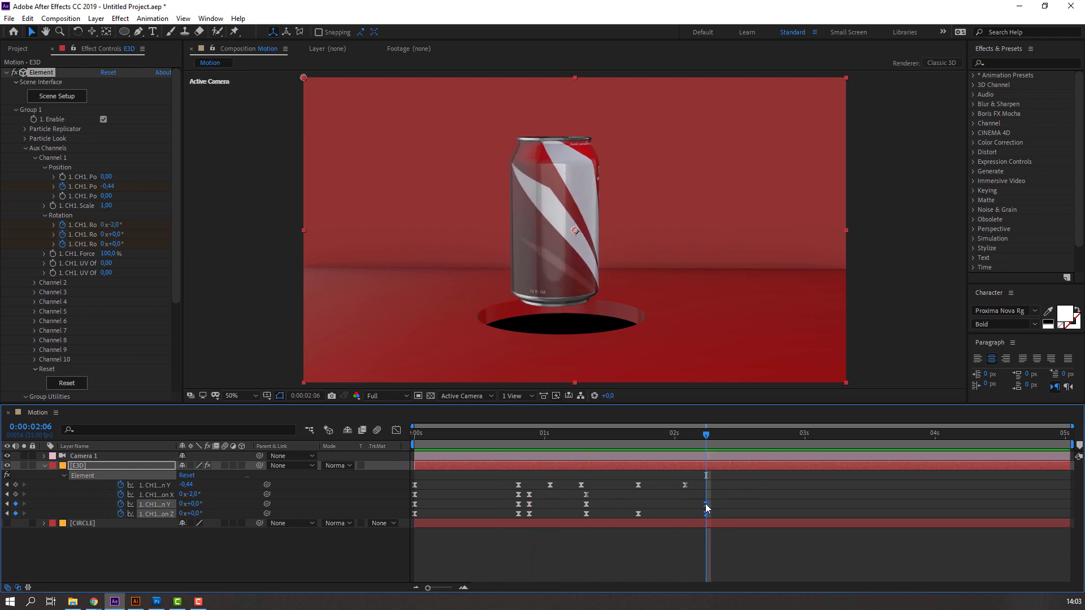
# - Shift the last Y and Z rotation keyframes to 0:00:02:03 and keyframe the X rotation at 0° at the same time
pyautogui.moveTo(706, 508); pyautogui.dragTo(506, 520)
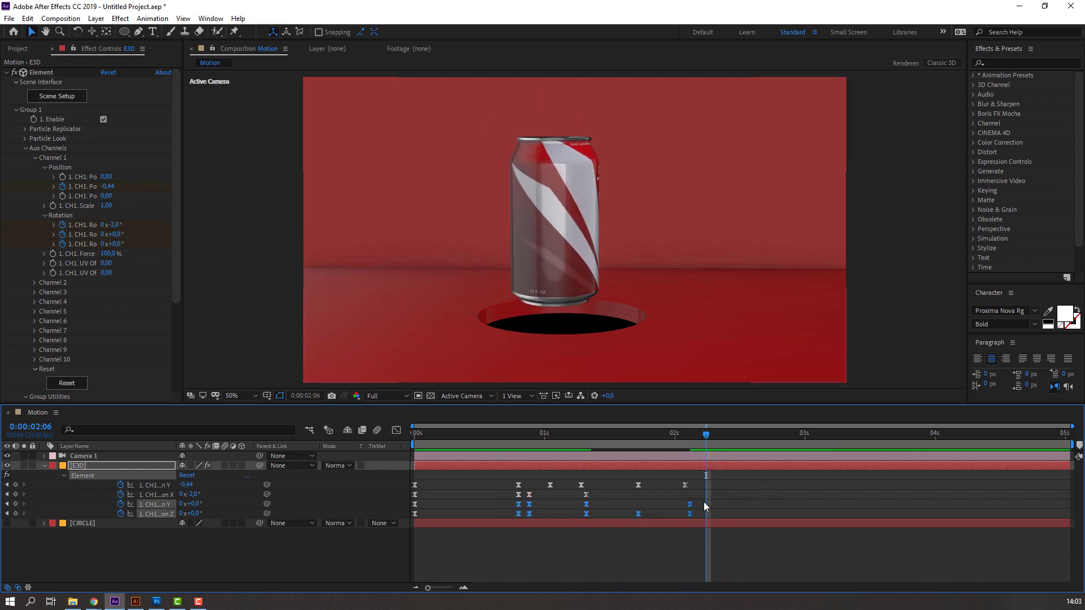
pyautogui.click(703, 502)
pyautogui.click(689, 437)
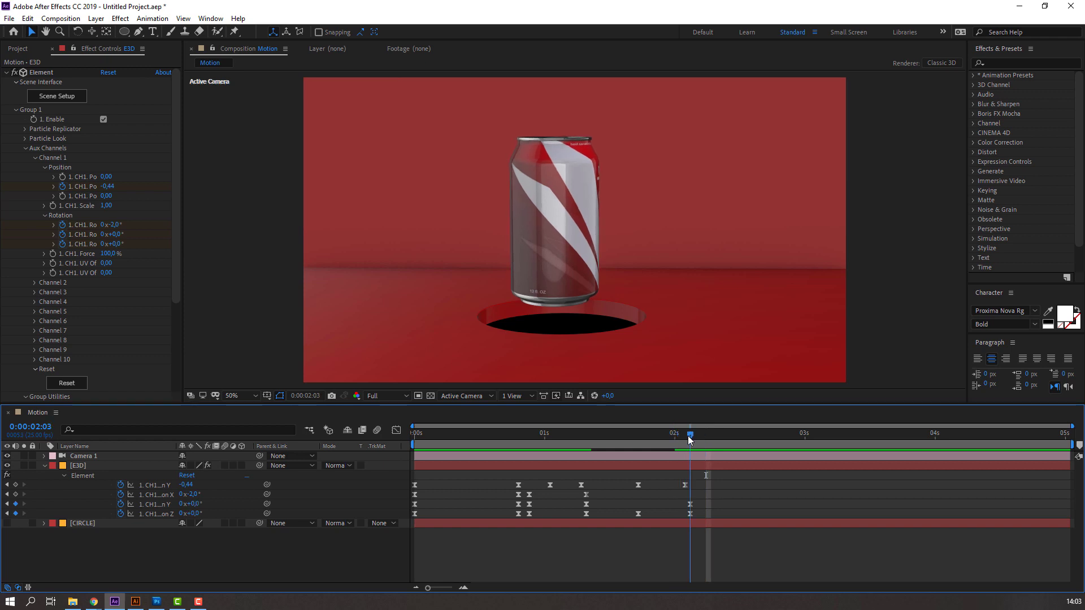
pyautogui.click(192, 495)
pyautogui.write('0')
pyautogui.press('Return')
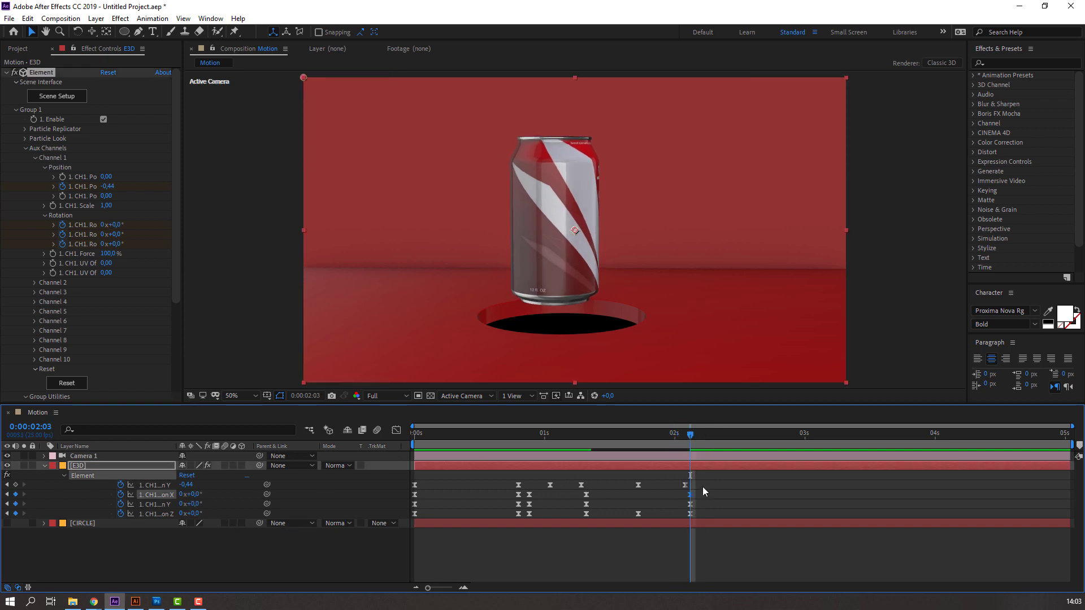
# - Lengthen the easing handles of the first rotation segment in the Graph Editor for a sharper speed peak, and preview
pyautogui.moveTo(707, 494); pyautogui.dragTo(411, 518)
pyautogui.click(396, 431)
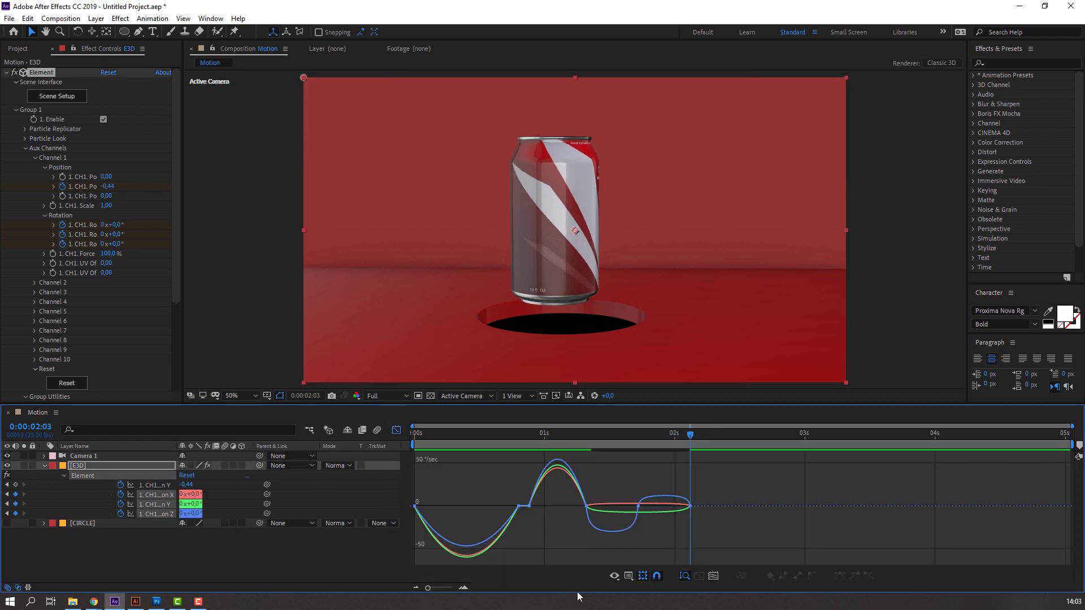
pyautogui.click(412, 506)
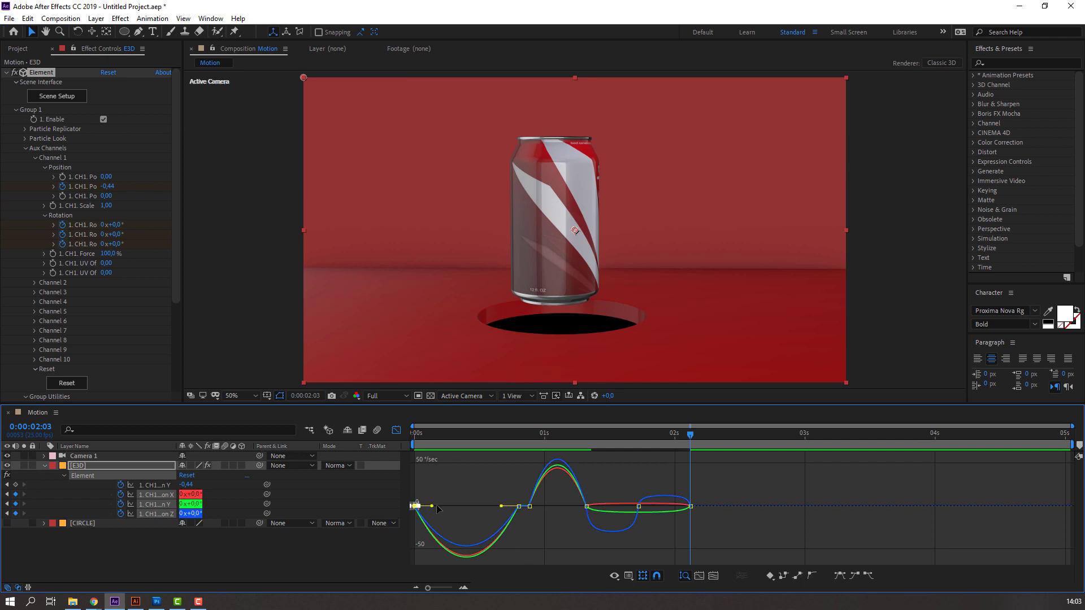
pyautogui.moveTo(432, 506); pyautogui.dragTo(489, 500)
pyautogui.press('space')
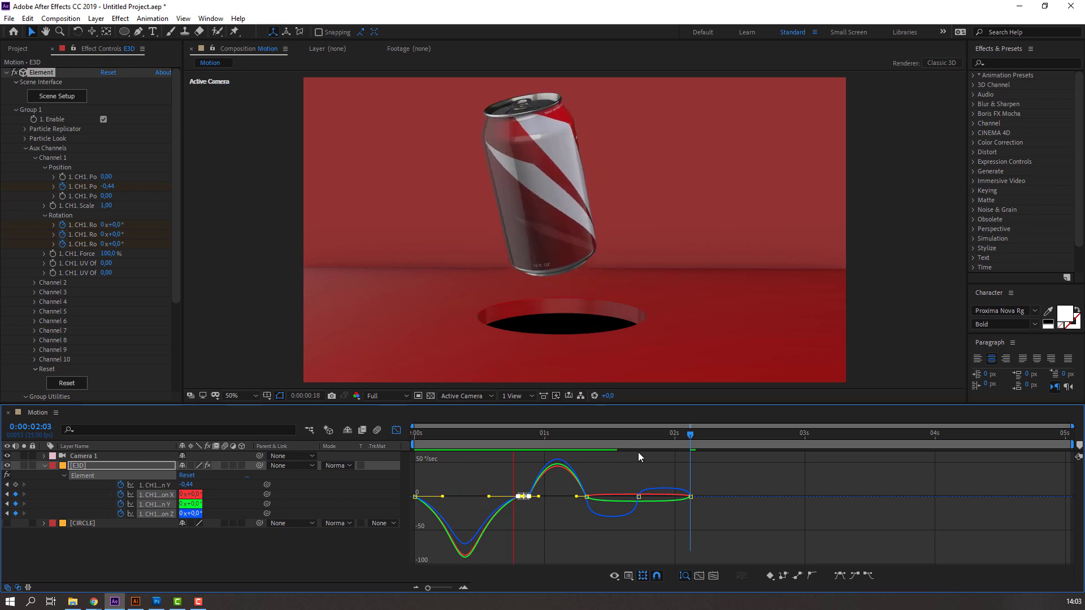
pyautogui.press('space')
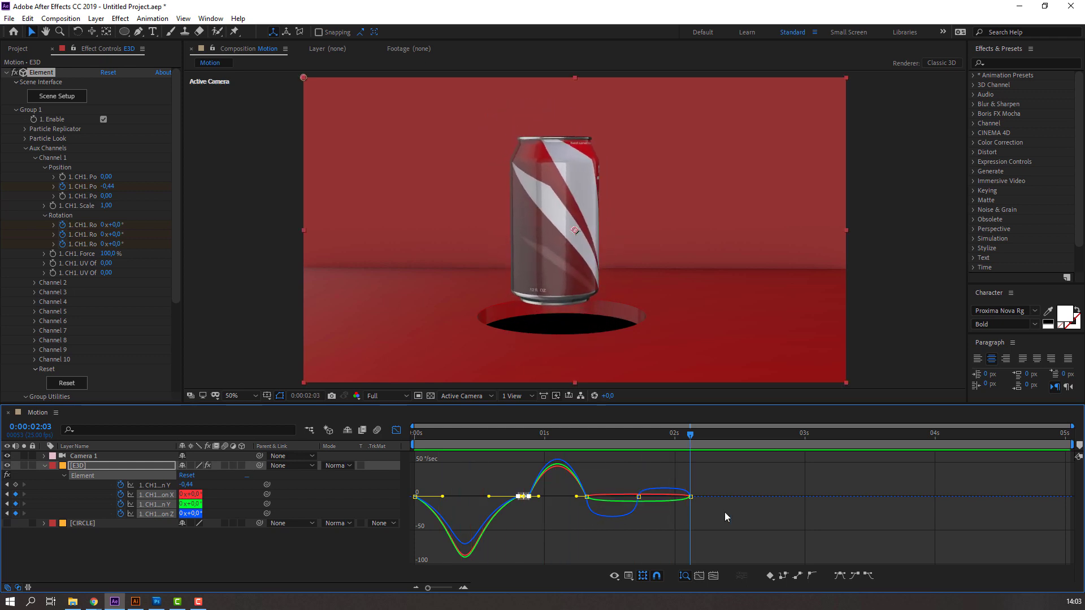
pyautogui.hotkey('shift', 'F3')
pyautogui.click(618, 538)
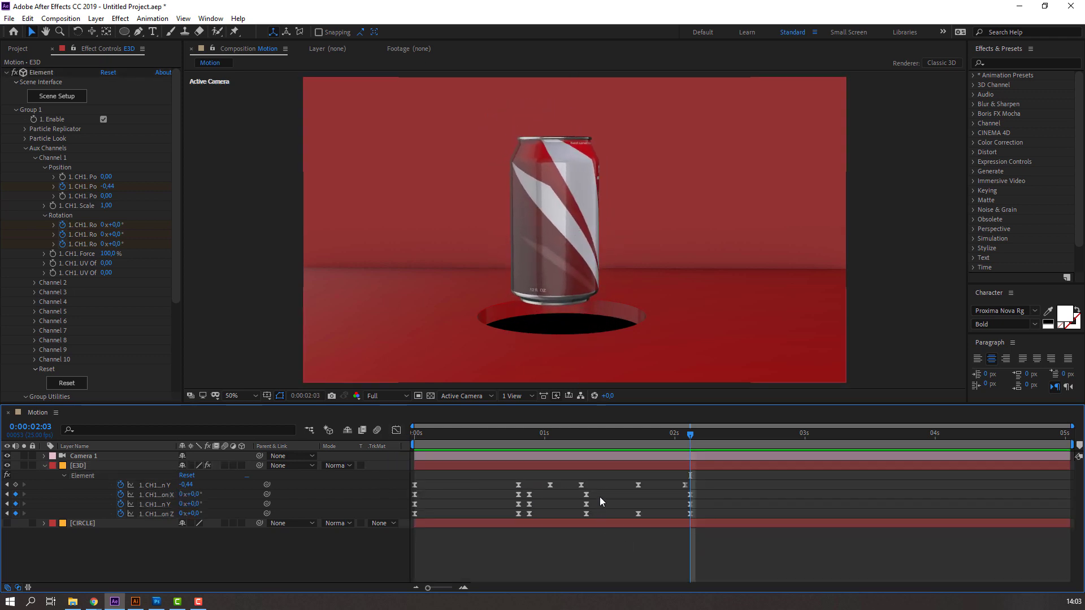
# - Try to sharpen the speed curves between the second and third sets of eased rotation keyframes after the rise, and preview
pyautogui.moveTo(593, 500)
pyautogui.mouseDown()
pyautogui.moveTo(525, 514)
pyautogui.moveTo(544, 496)
pyautogui.moveTo(574, 503)
pyautogui.mouseUp()
pyautogui.click(394, 430)
pyautogui.press('space')
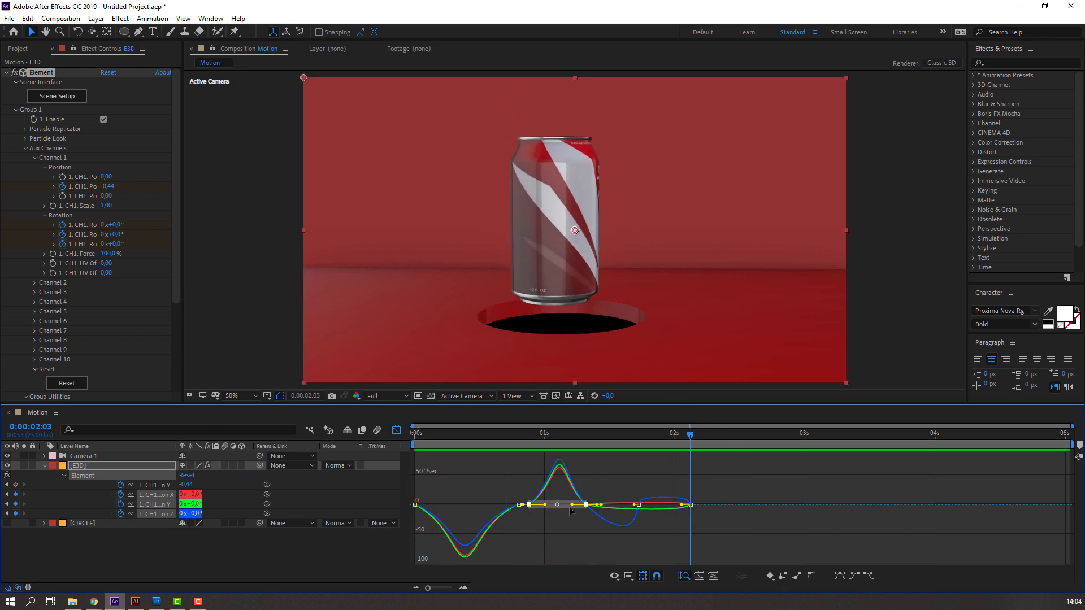
pyautogui.moveTo(573, 505); pyautogui.dragTo(538, 503)
pyautogui.press('space')
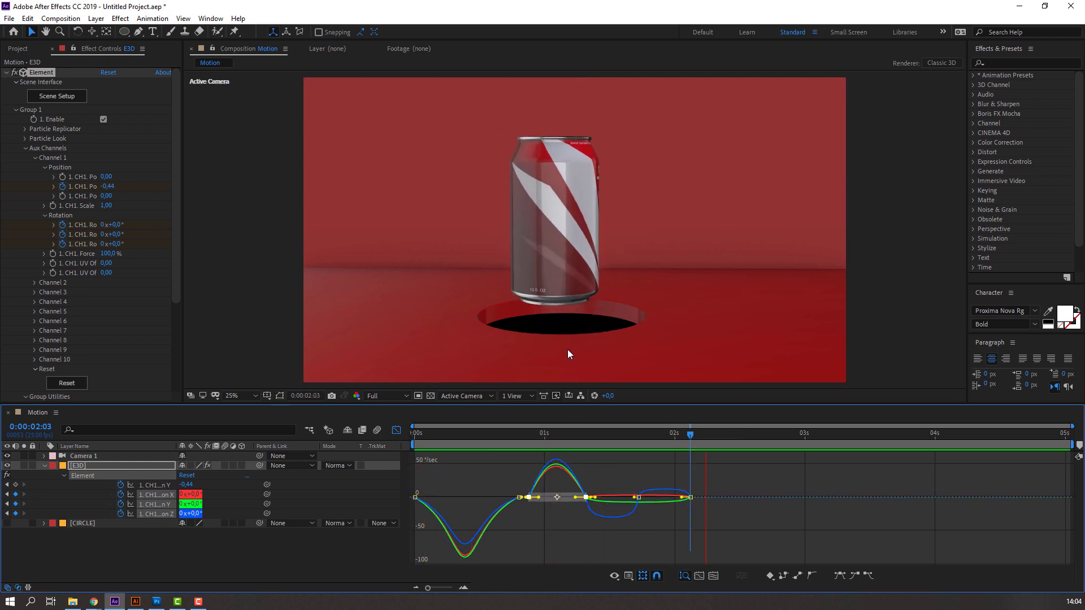
pyautogui.press(',')
pyautogui.press('space')
pyautogui.hotkey('shift', 'F3')
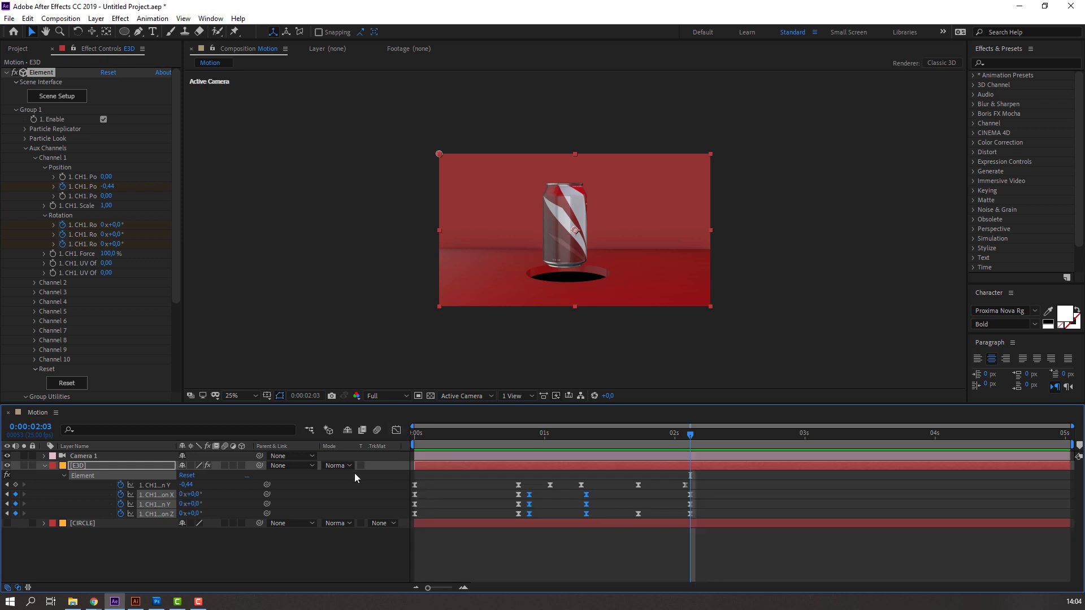
pyautogui.press('F2')
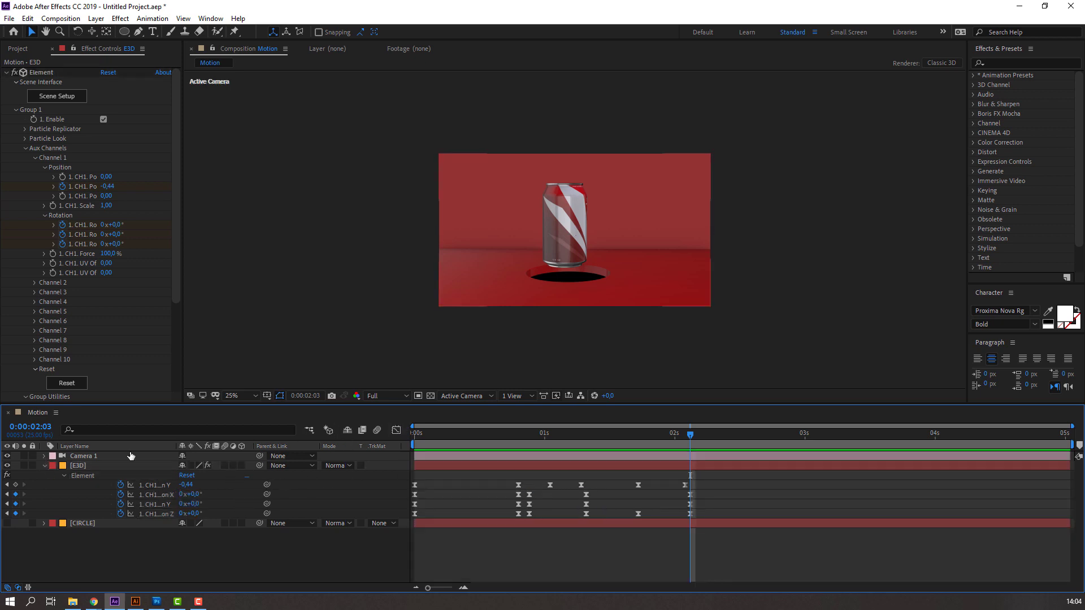
# - Show the title/action safe guides and shift the camera slightly so the can and hole are centred in the frame
pyautogui.press('.')
pyautogui.press('c')
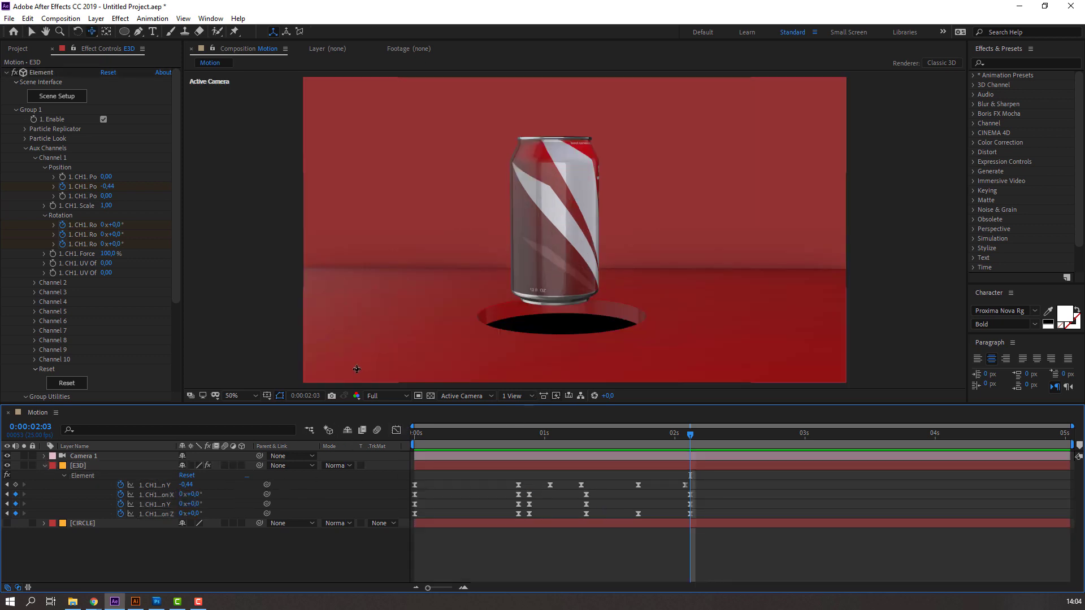
pyautogui.click(269, 396)
pyautogui.click(305, 408)
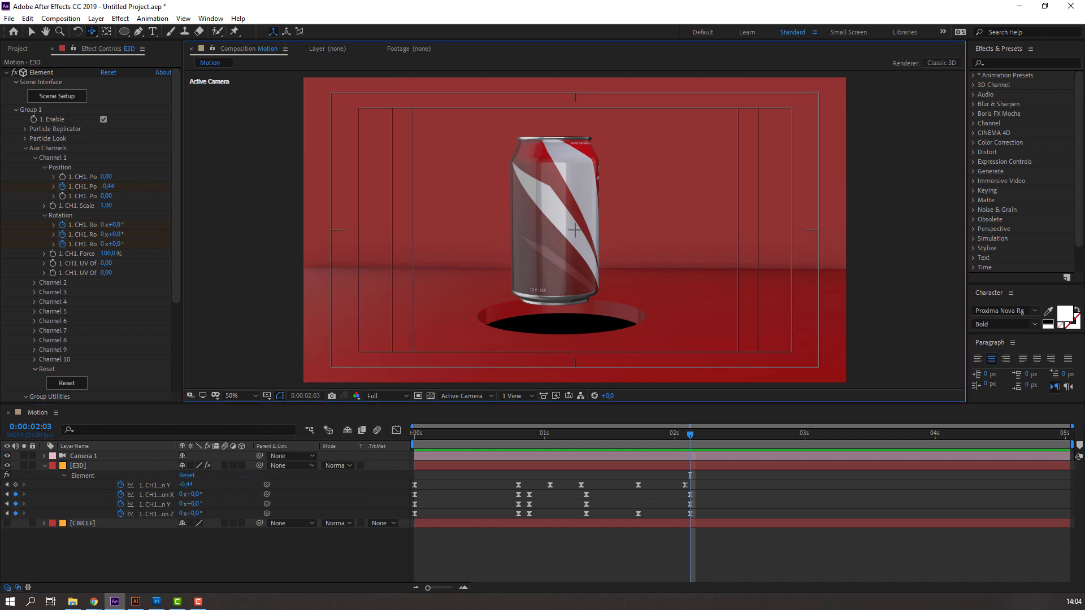
pyautogui.hotkey('alt', 'Tab')
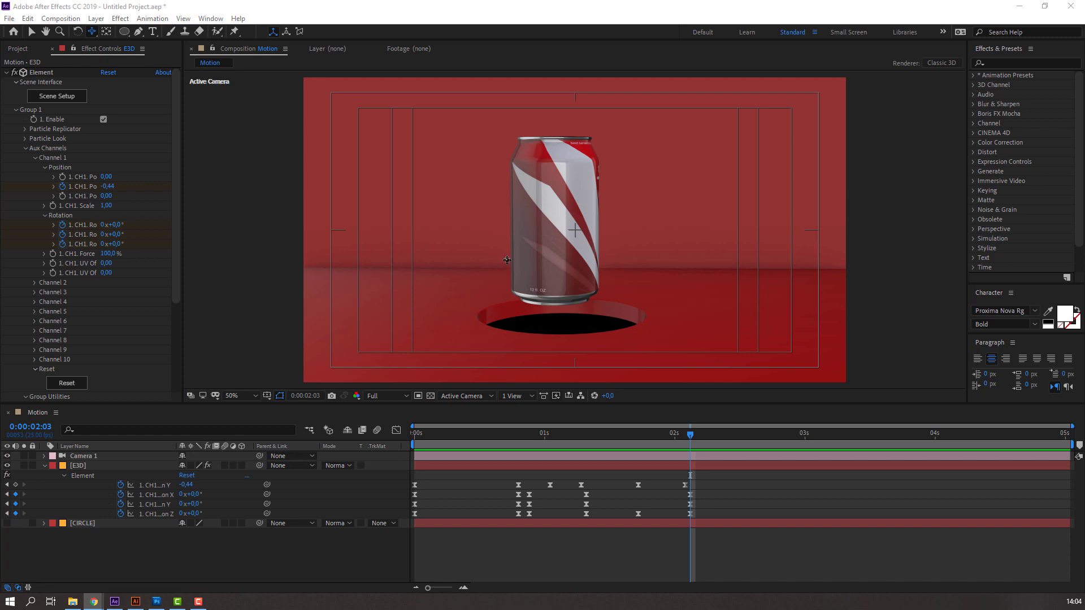
pyautogui.hotkey('alt', 'Tab')
pyautogui.moveTo(507, 260); pyautogui.dragTo(515, 266)
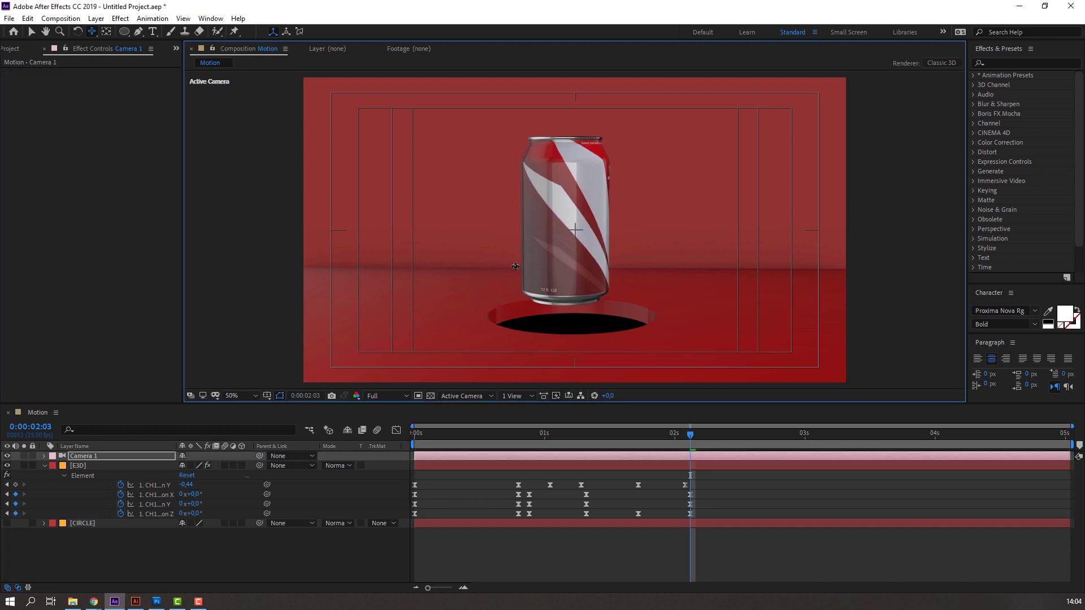
pyautogui.press('v')
# - Enable motion blur on the E3D and CIRCLE layers and for the composition, and scrub through the animation
pyautogui.moveTo(557, 426); pyautogui.dragTo(403, 436)
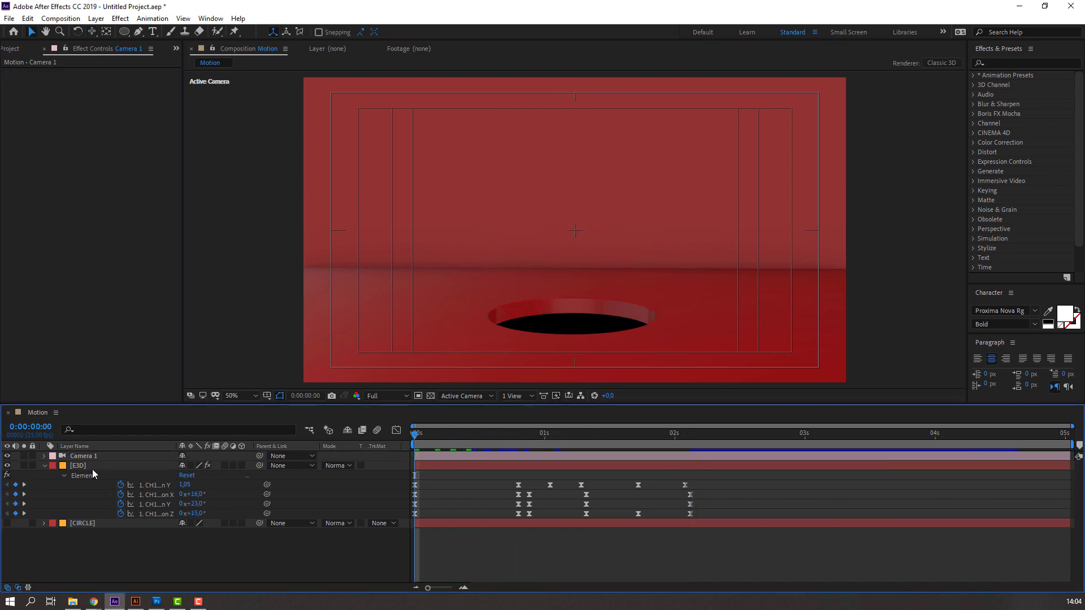
pyautogui.click(44, 466)
pyautogui.press('space')
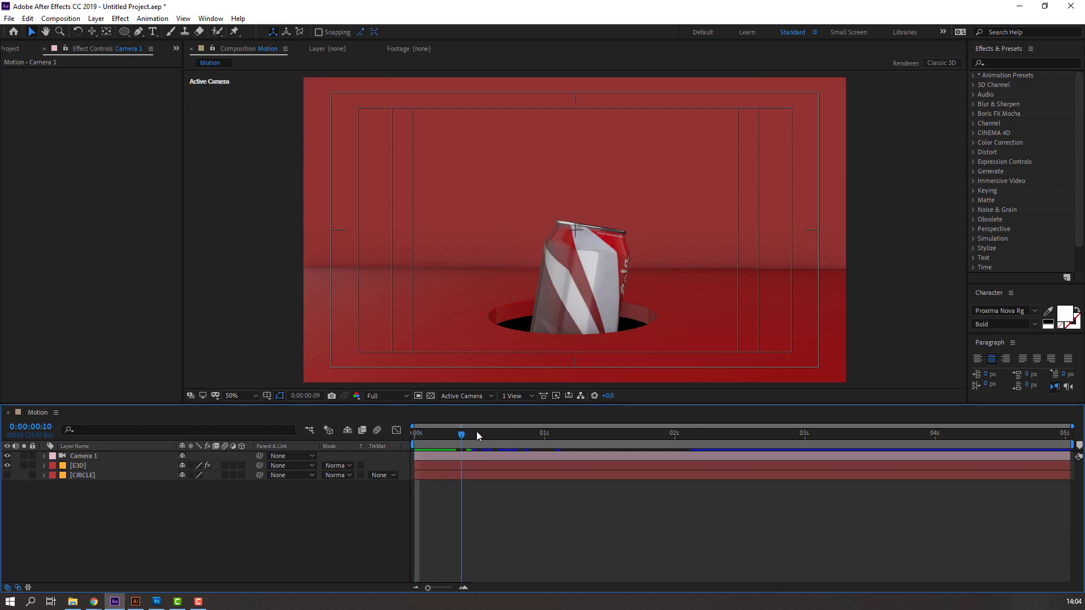
pyautogui.moveTo(226, 464); pyautogui.dragTo(224, 479)
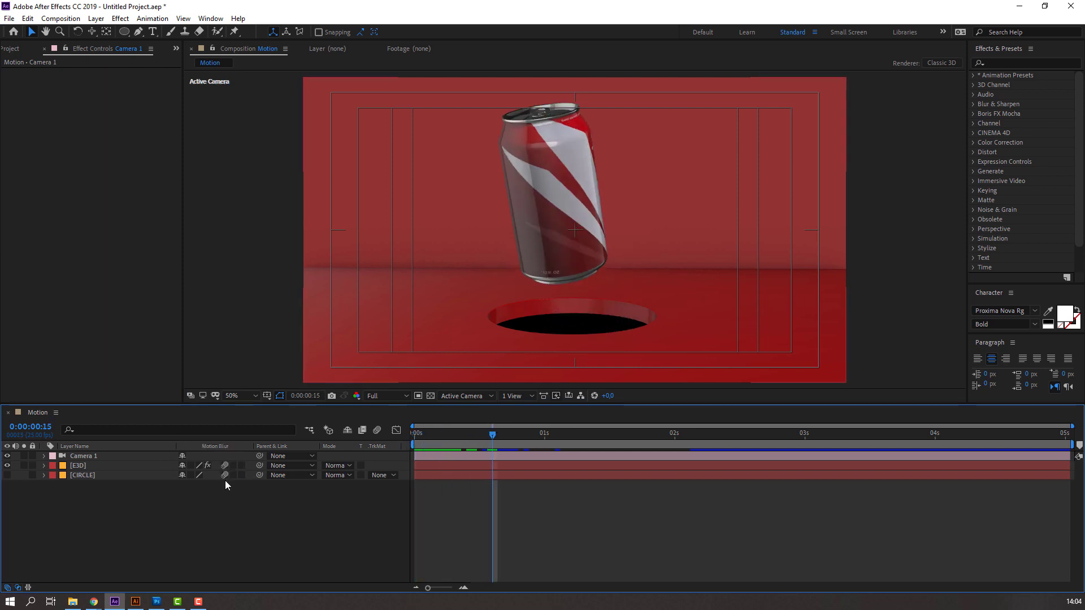
pyautogui.click(377, 430)
pyautogui.moveTo(457, 429); pyautogui.dragTo(671, 433)
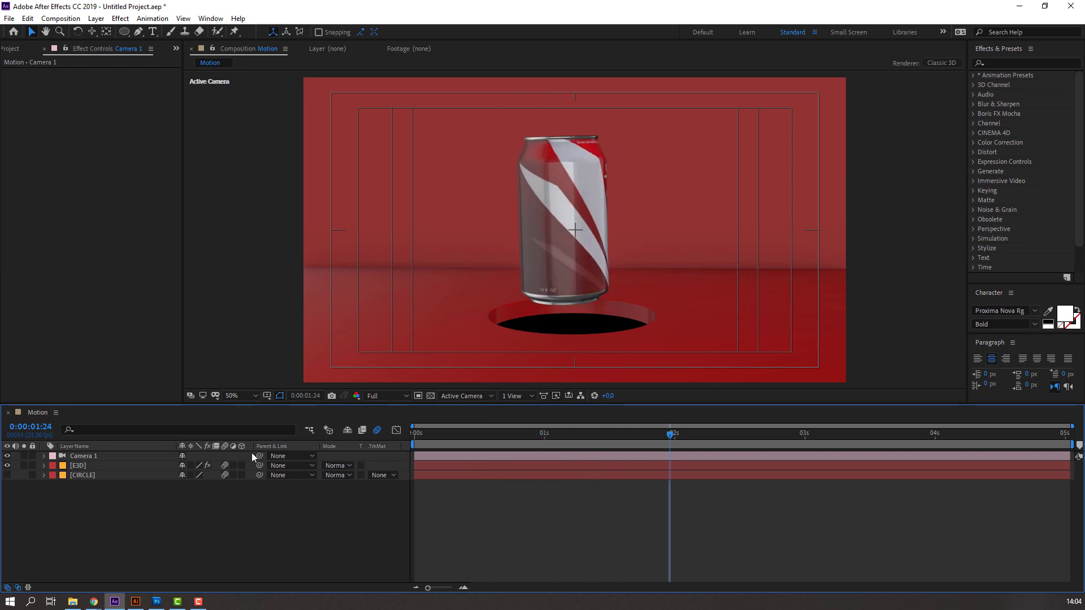
# - Lower the preview resolution to Quarter and turn on depth of field in Camera 1's options
pyautogui.click(386, 396)
pyautogui.click(381, 468)
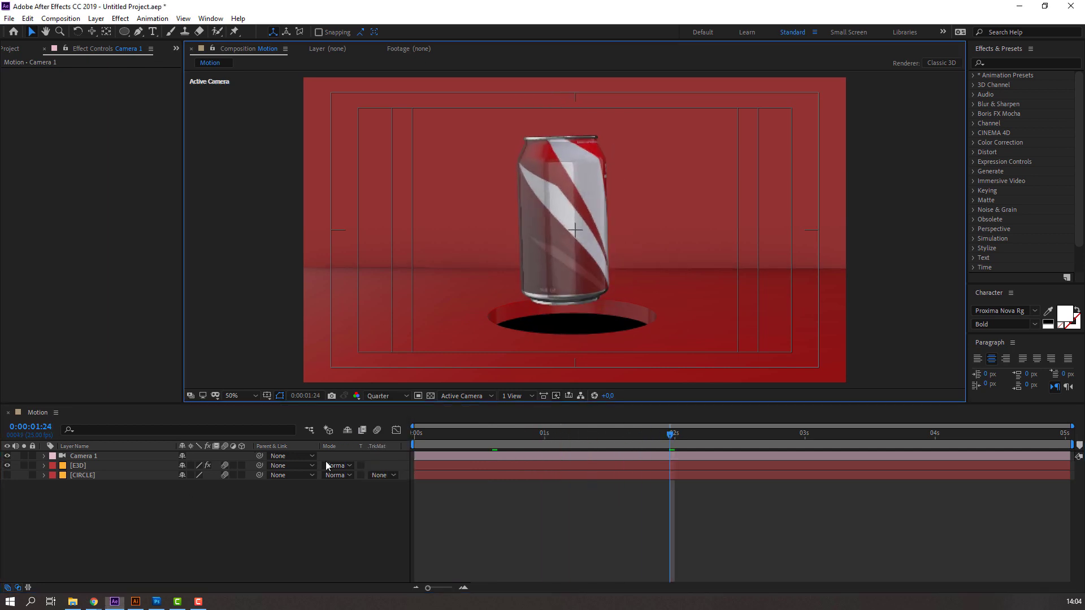
pyautogui.click(73, 456)
pyautogui.click(43, 455)
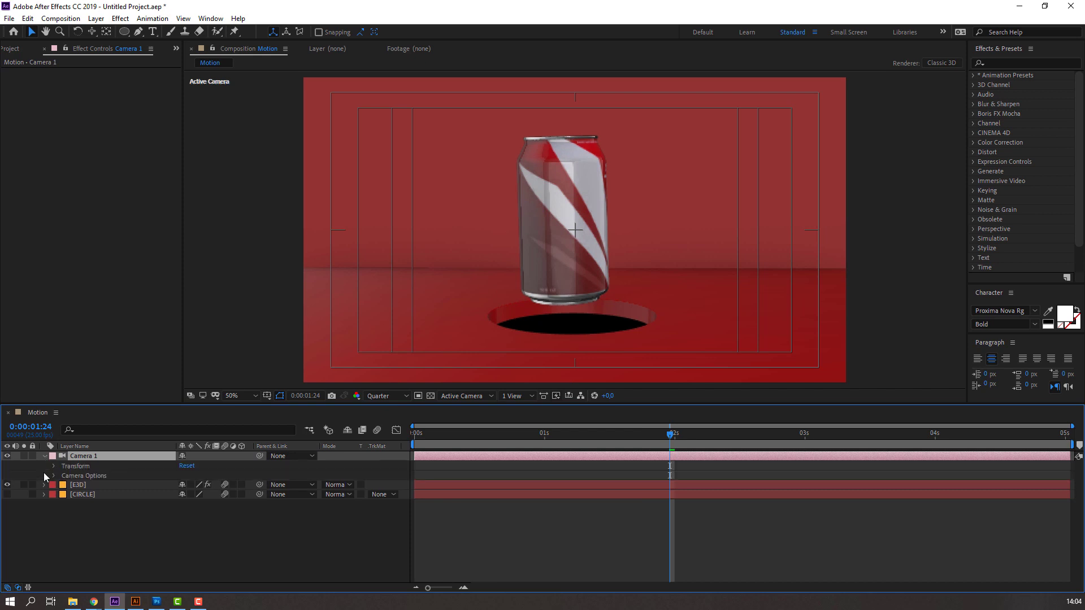
pyautogui.click(54, 477)
pyautogui.click(183, 476)
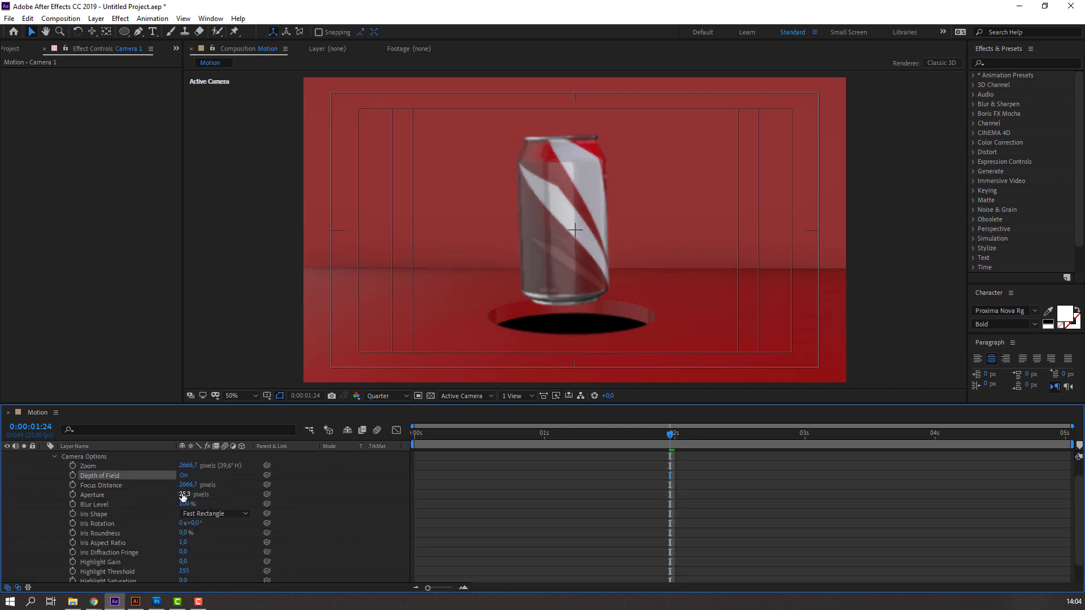
# - Set the camera's aperture to 150 pixels and reduce the focus distance to about 1200 pixels so the can is sharp
pyautogui.write('150')
pyautogui.press('Return')
pyautogui.press('.')
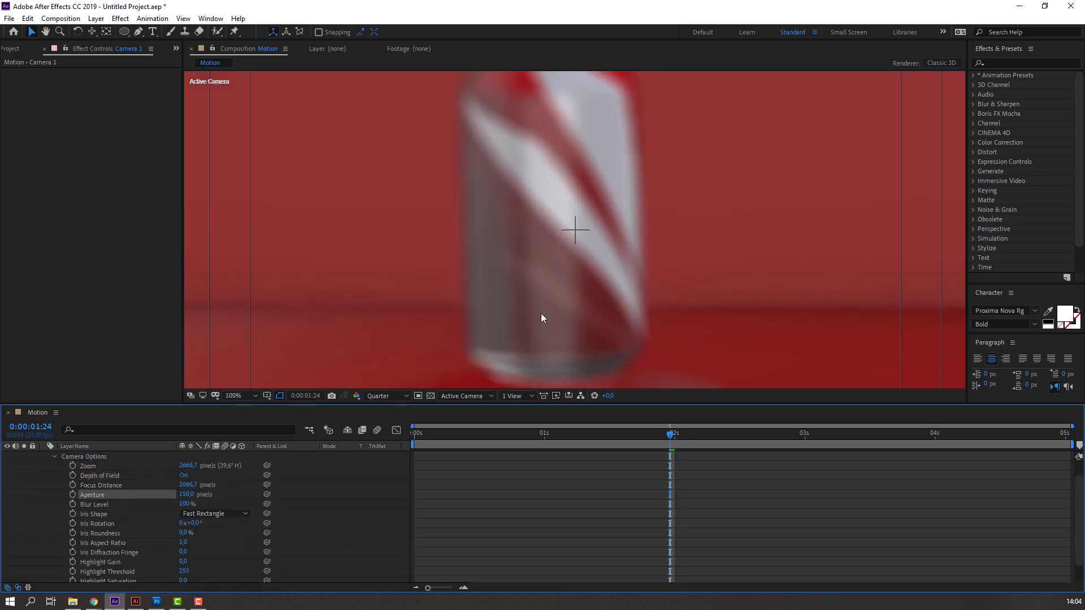
pyautogui.moveTo(186, 484); pyautogui.dragTo(222, 484)
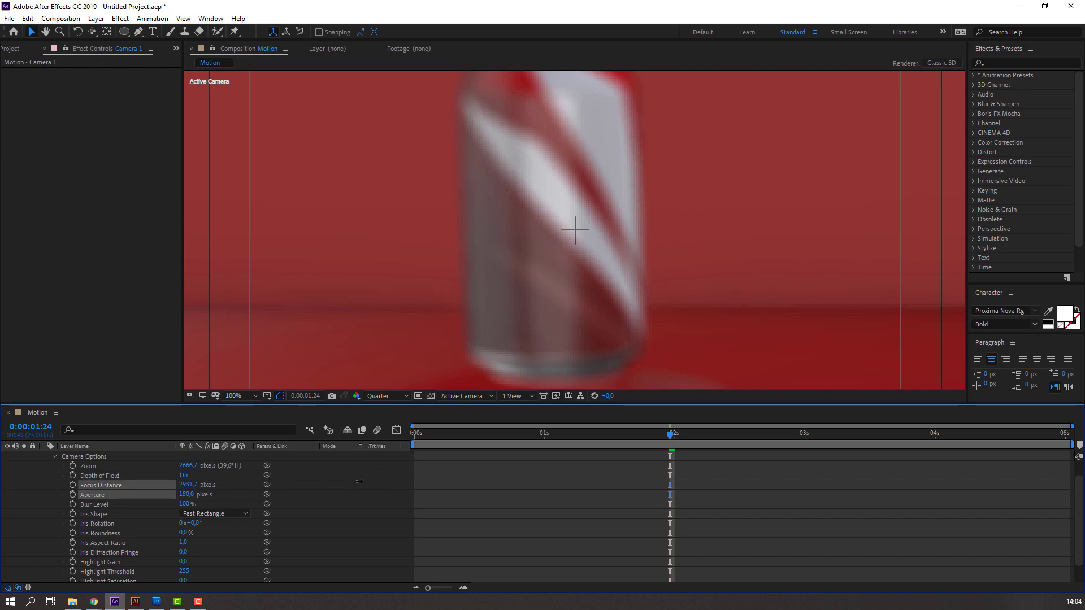
pyautogui.moveTo(395, 483); pyautogui.dragTo(333, 484)
pyautogui.moveTo(300, 485); pyautogui.dragTo(304, 484)
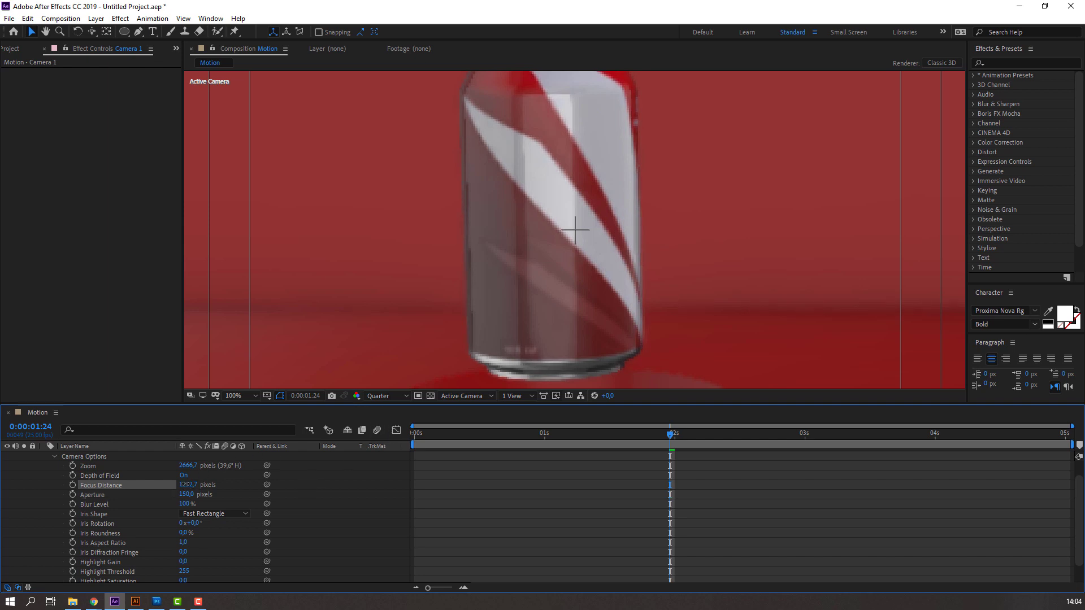
# - Set the camera's focus distance to about 1267 pixels, then view the whole frame at Full preview resolution
pyautogui.moveTo(160, 486); pyautogui.dragTo(198, 484)
pyautogui.click(386, 396)
pyautogui.click(377, 444)
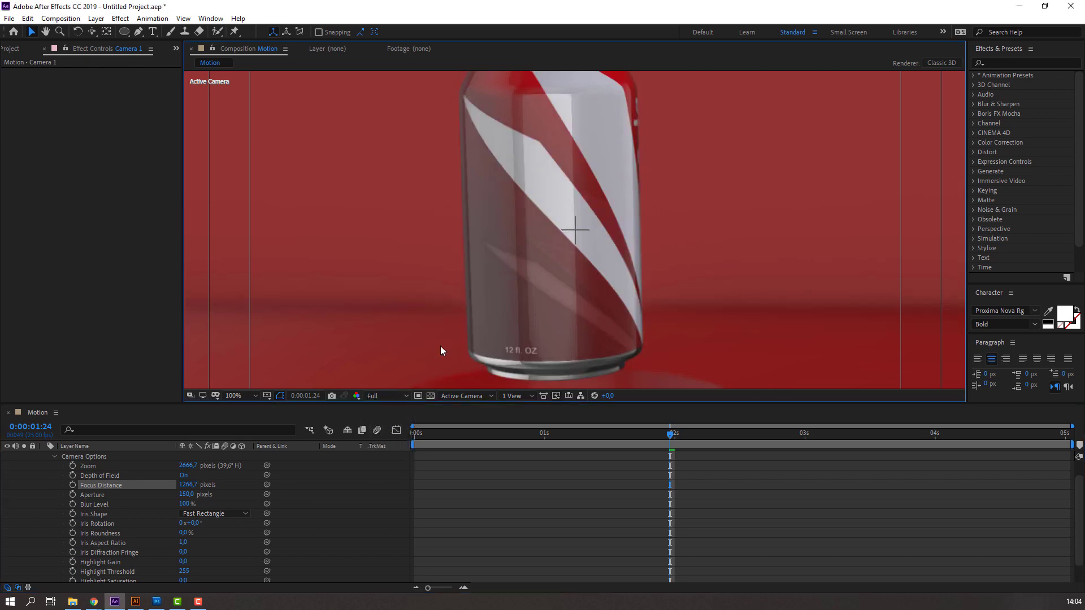
pyautogui.press(',')
pyautogui.press(',')
# - Set the camera's blur level to 200% and check the blur around the can
pyautogui.click(315, 493)
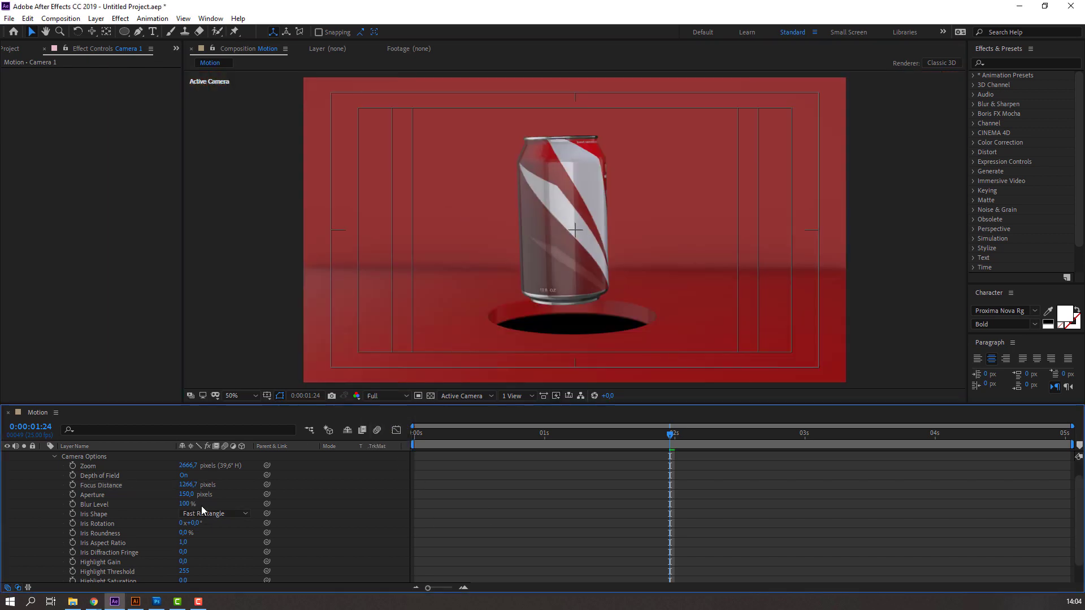
pyautogui.press('Return')
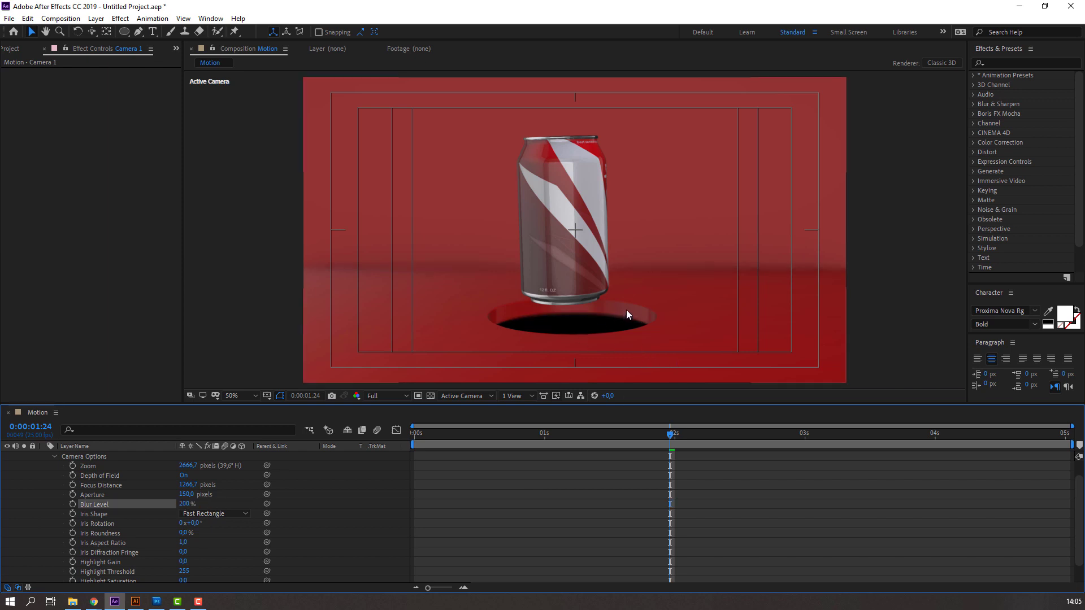
pyautogui.scroll(2, 627, 310)
pyautogui.scroll(-4, 626, 309)
pyautogui.scroll(2, 626, 310)
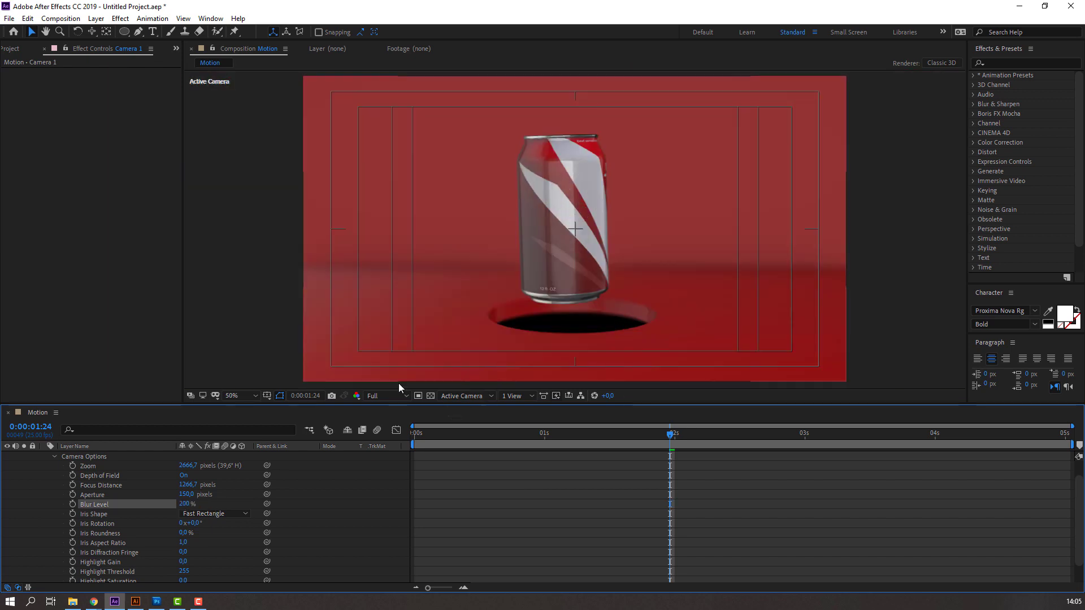
pyautogui.scroll(2, 53, 471)
# - Turn off depth of field in Camera 1's options and collapse the camera layer
pyautogui.click(50, 456)
pyautogui.click(44, 457)
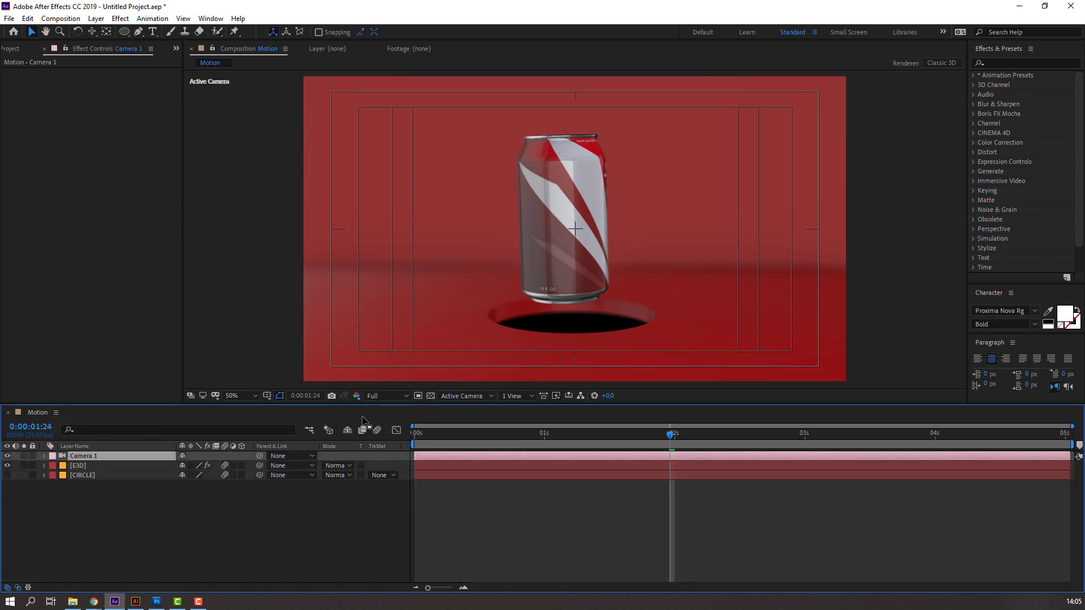
pyautogui.click(43, 456)
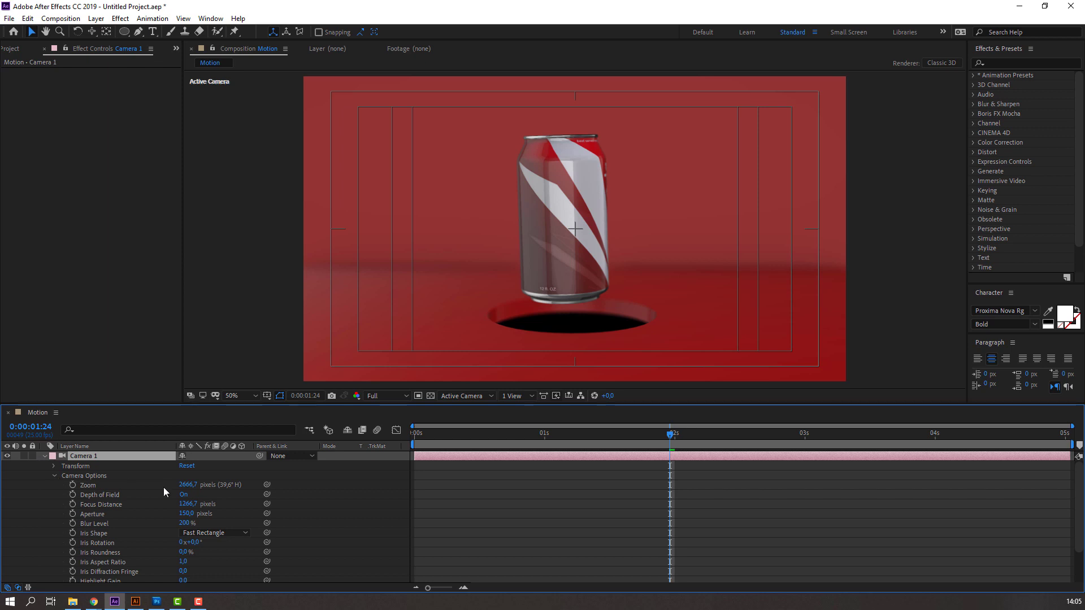
pyautogui.click(59, 495)
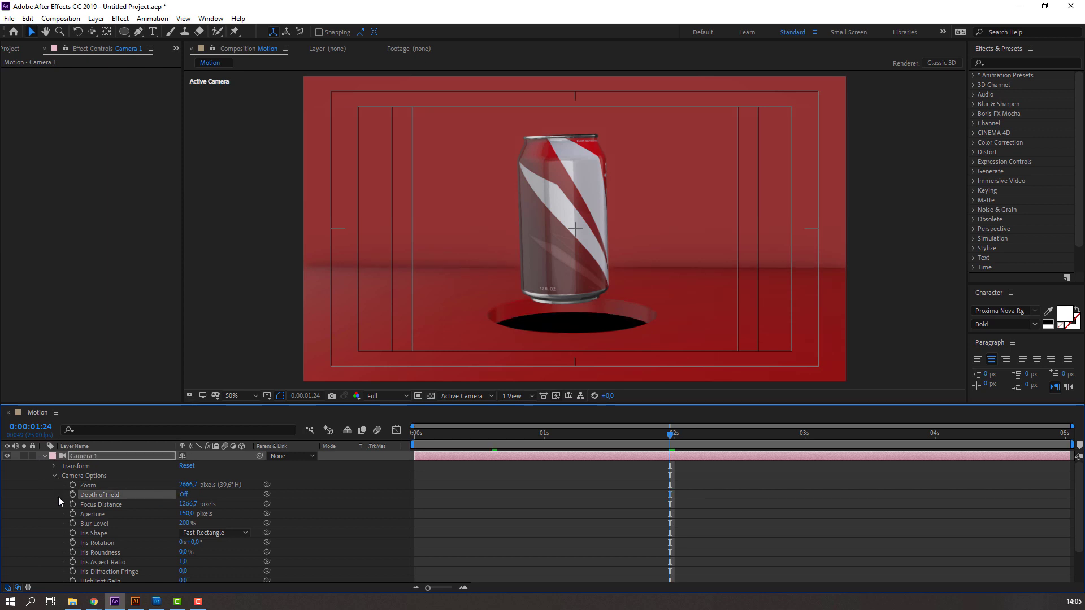
pyautogui.click(43, 456)
# - Open Element's Scene Setup from the E3D layer and show the BackLight_2K environment presets
pyautogui.click(77, 467)
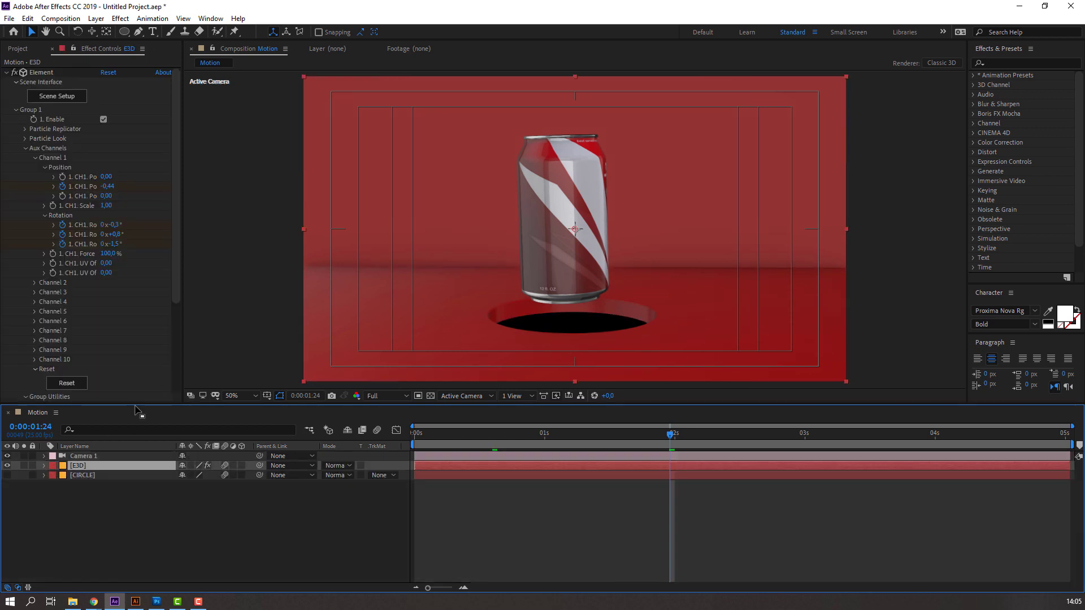
pyautogui.click(76, 101)
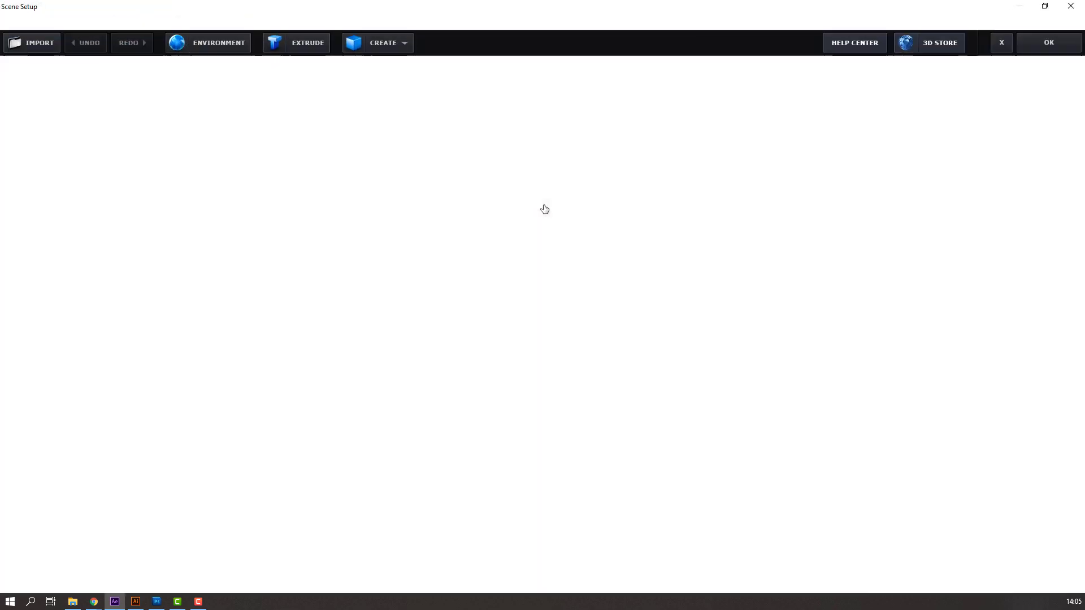
pyautogui.scroll(2, 48, 452)
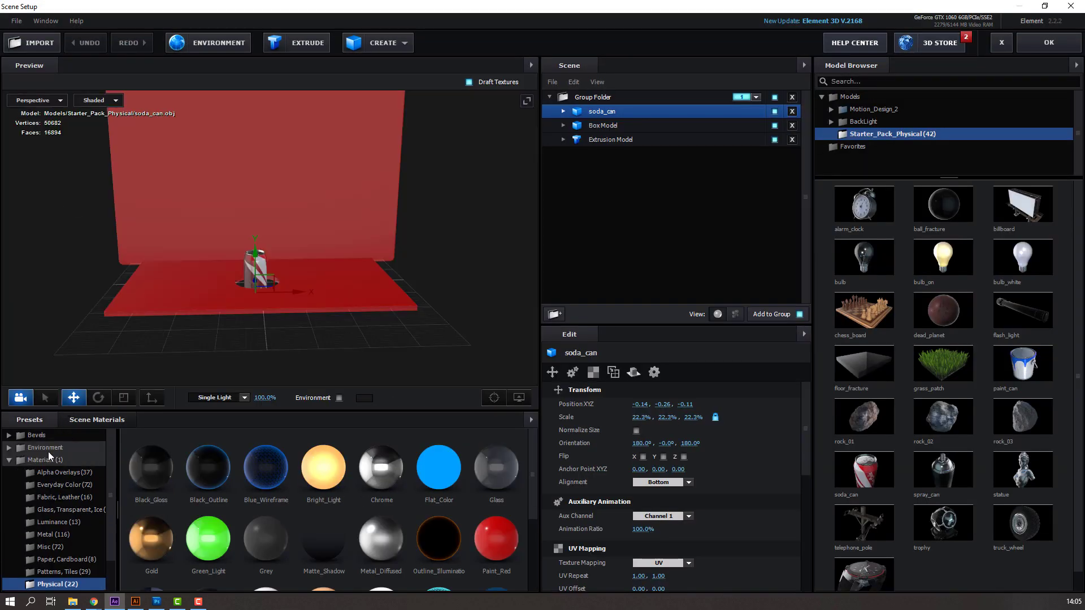
pyautogui.click(40, 437)
pyautogui.click(32, 459)
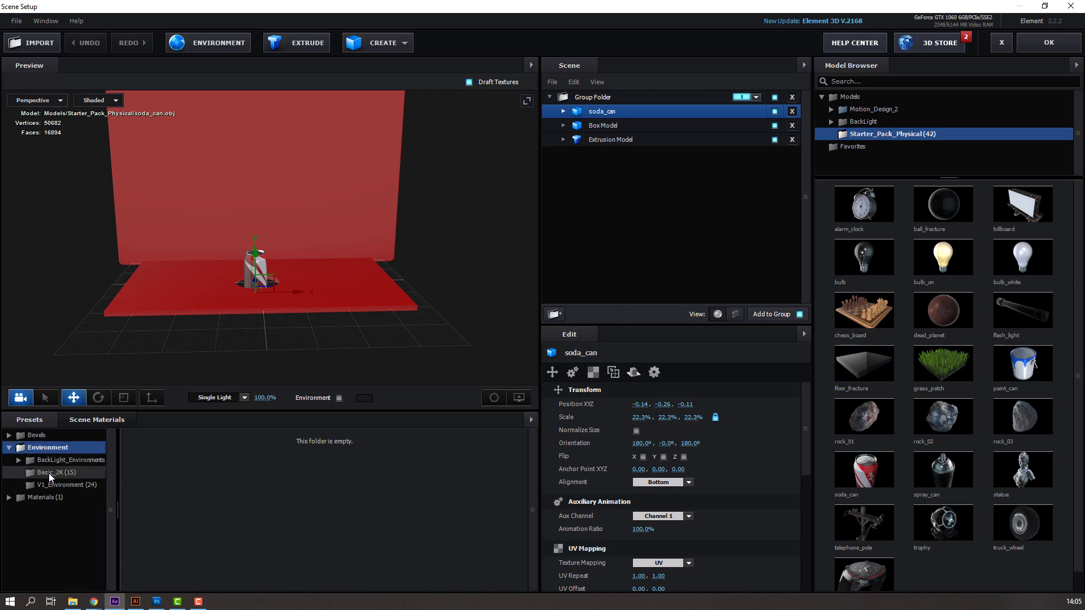
pyautogui.click(56, 462)
pyautogui.click(62, 473)
pyautogui.scroll(-3, 275, 483)
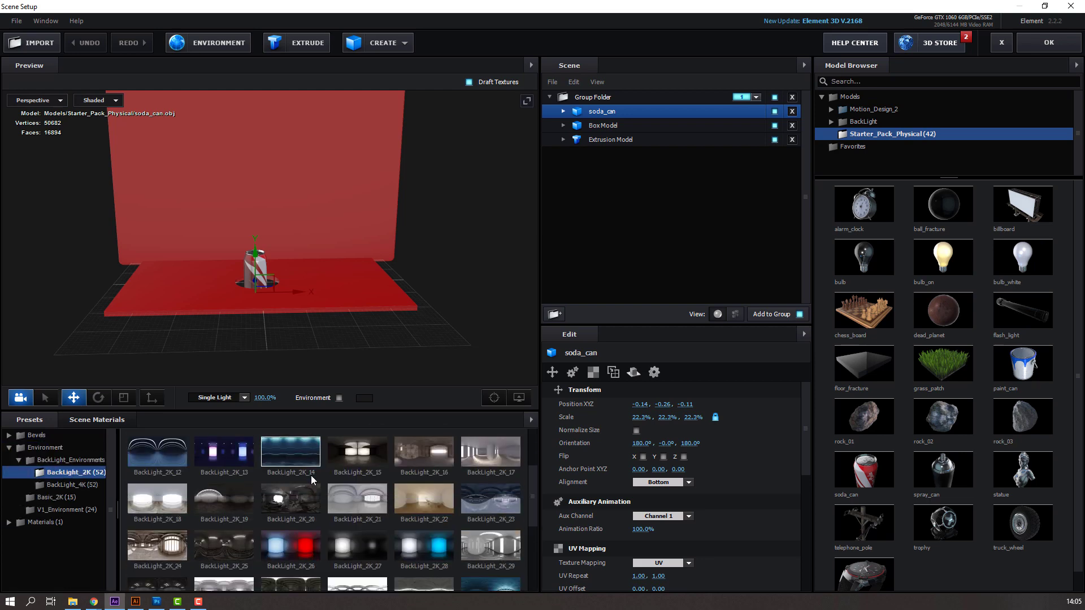
# - Try a BackLight_2K environment preset on the scene, accept it and preview the animation from the start
pyautogui.click(446, 484)
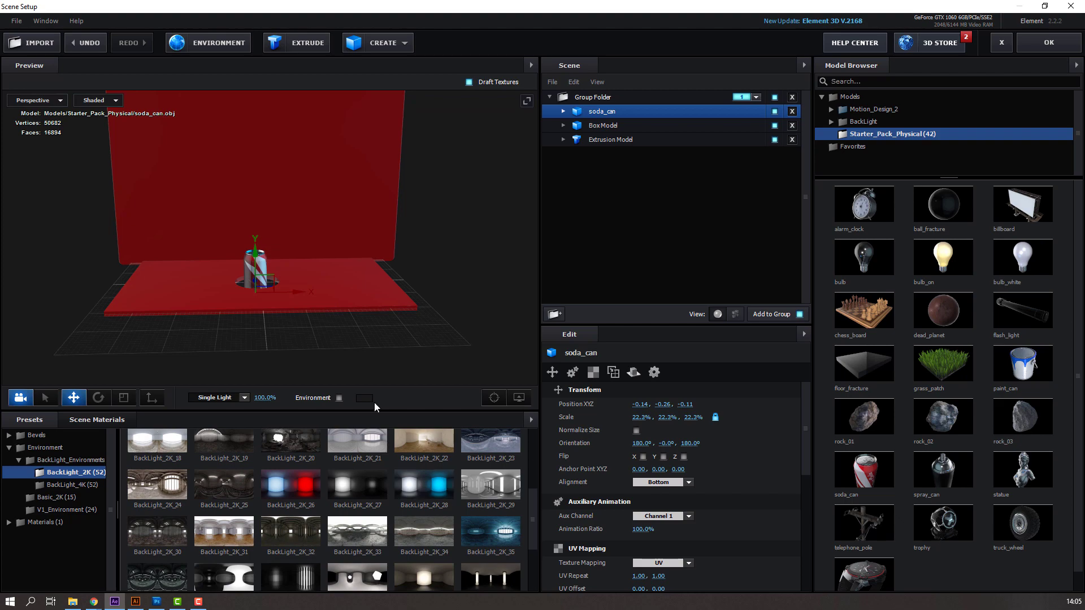
pyautogui.scroll(-1, 396, 525)
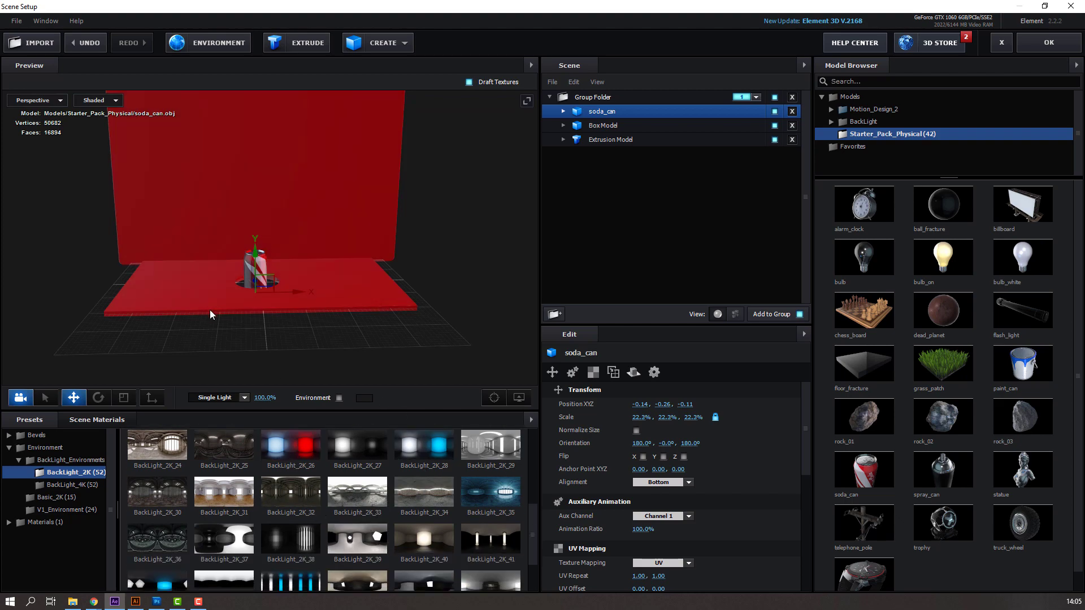
pyautogui.click(1048, 42)
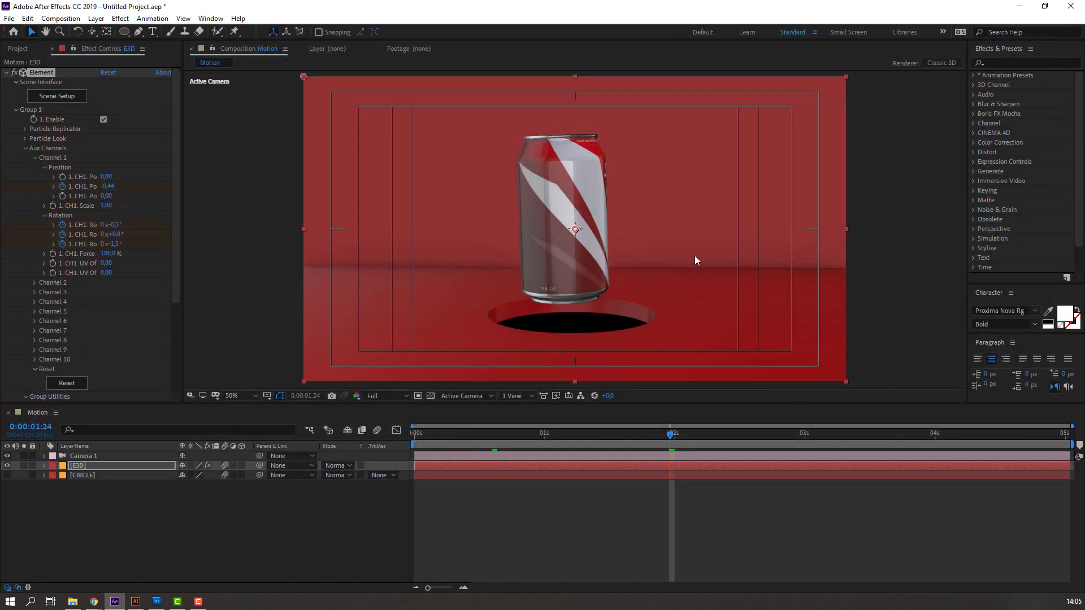
pyautogui.click(429, 434)
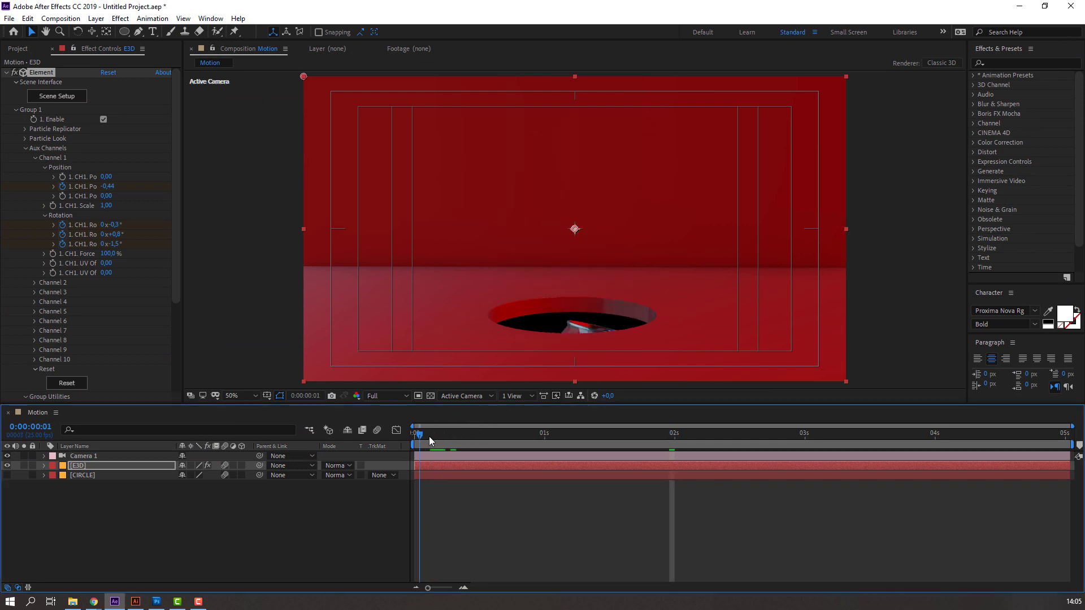
pyautogui.press('space')
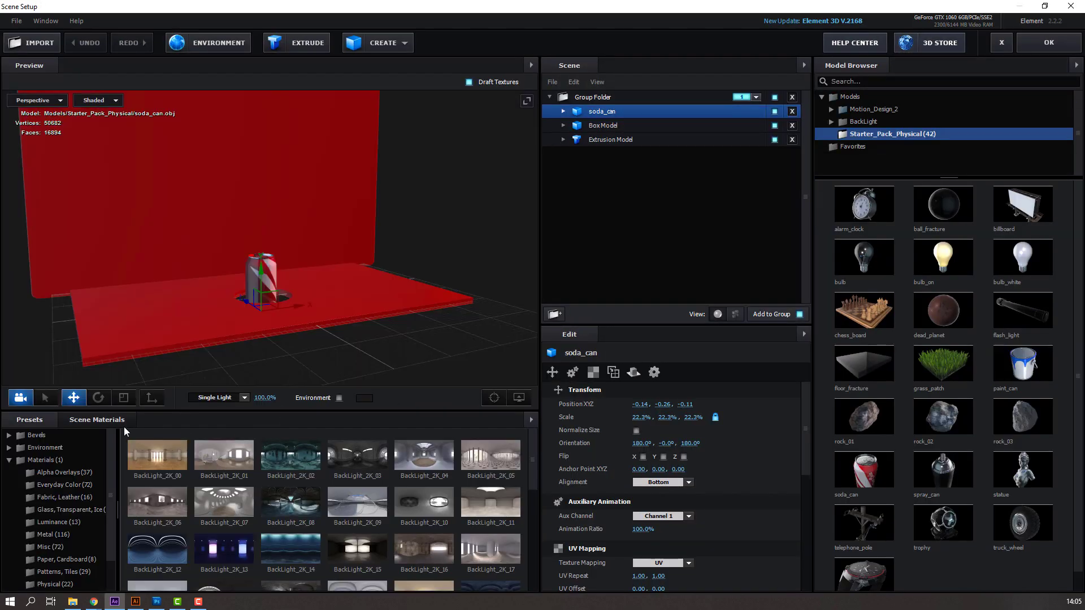
# - Try several environments in Scene Setup, including BackLight_2K_12 and BackLight_2K_13, and inspect their reflections on the can up close
pyautogui.scroll(-1, 246, 504)
pyautogui.click(159, 514)
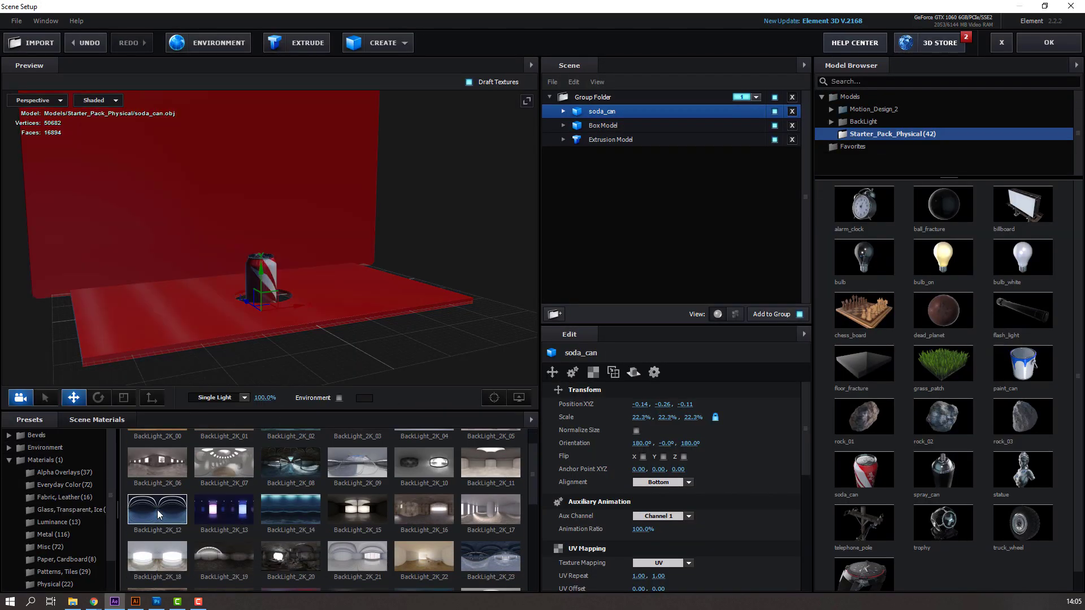
pyautogui.click(226, 508)
pyautogui.scroll(-2, 254, 531)
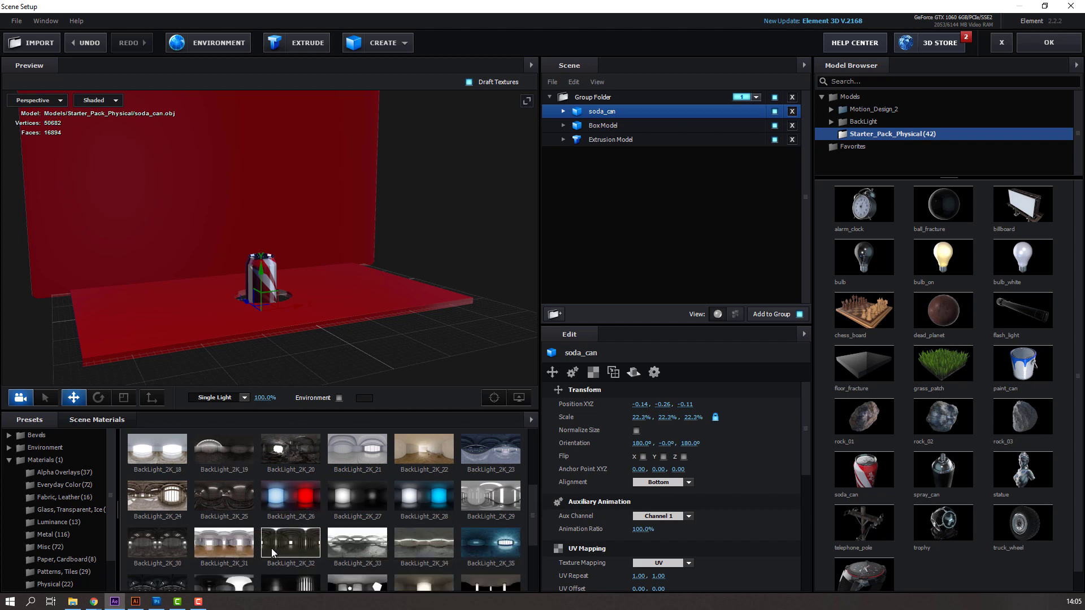
pyautogui.scroll(-1, 272, 552)
pyautogui.click(161, 440)
pyautogui.moveTo(232, 345); pyautogui.dragTo(334, 297)
pyautogui.scroll(3, 316, 289)
pyautogui.scroll(2, 334, 297)
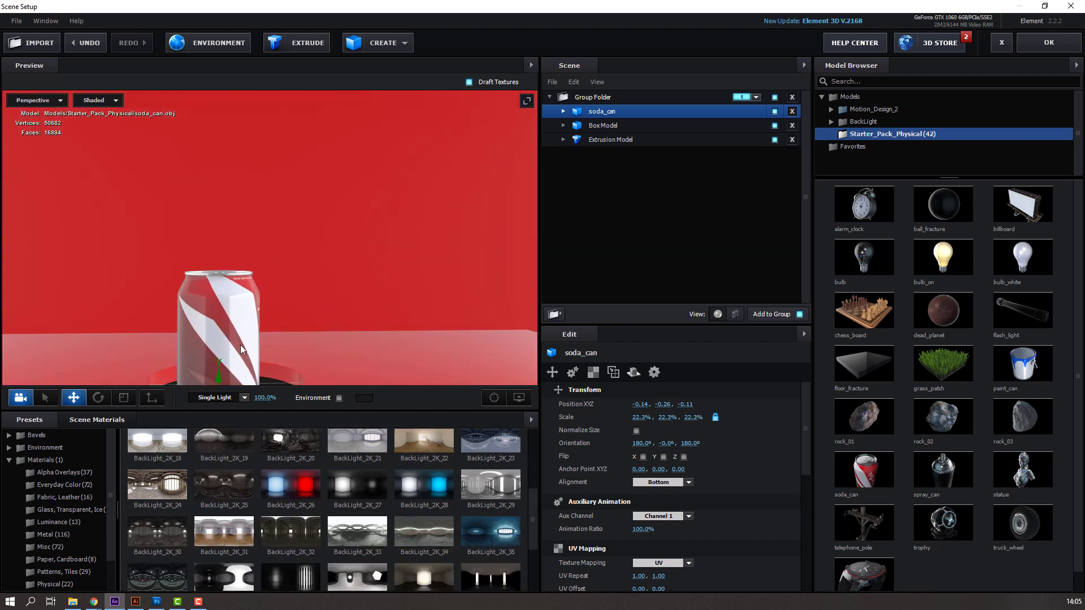
pyautogui.moveTo(241, 348); pyautogui.dragTo(356, 327)
# - Try the BackLight_2K_35 environment, switch to BackLight_2K_41, accept the scene and scrub through the animation
pyautogui.click(490, 527)
pyautogui.scroll(-1, 412, 534)
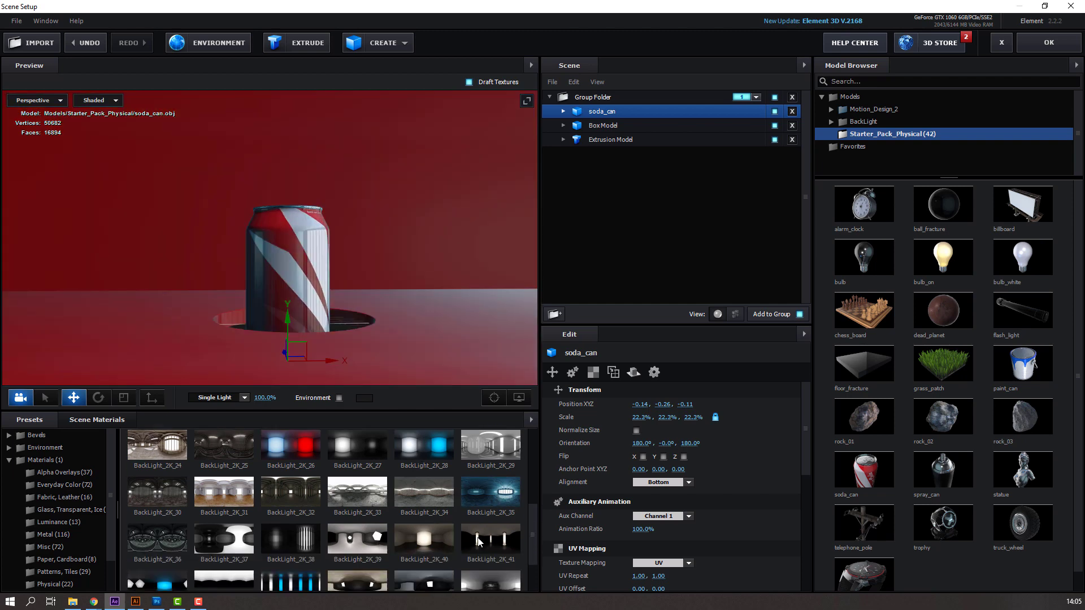
pyautogui.click(478, 539)
pyautogui.scroll(-1, 460, 525)
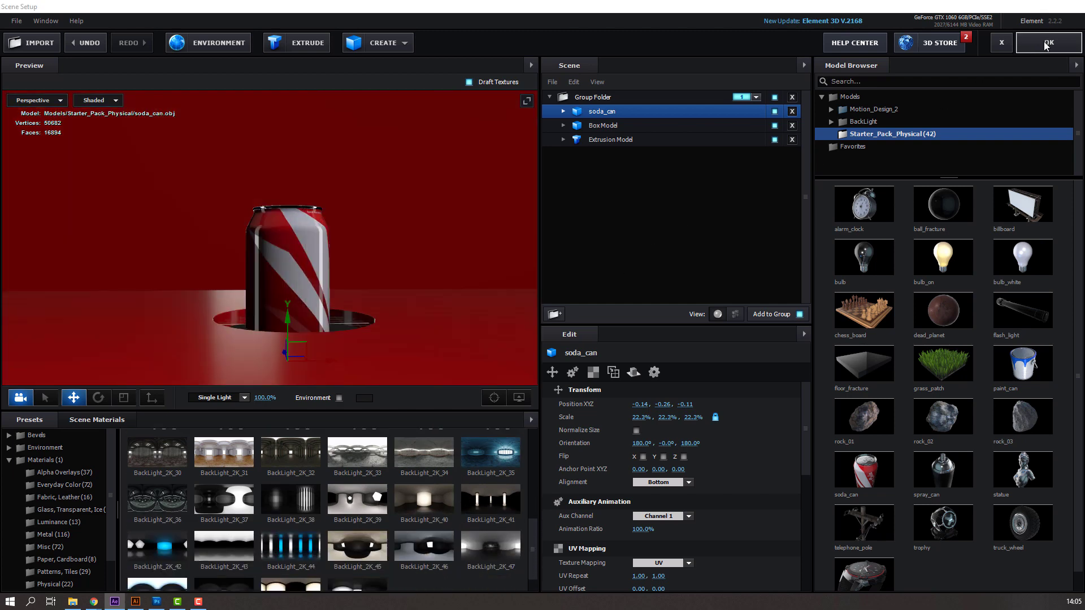
pyautogui.click(1046, 44)
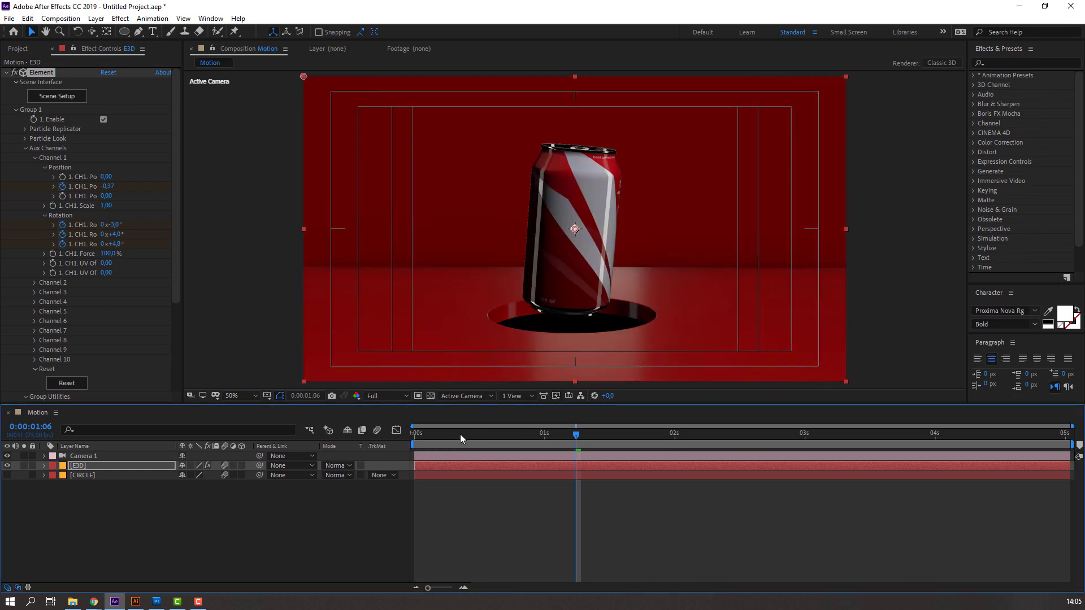
pyautogui.moveTo(460, 434); pyautogui.dragTo(556, 438)
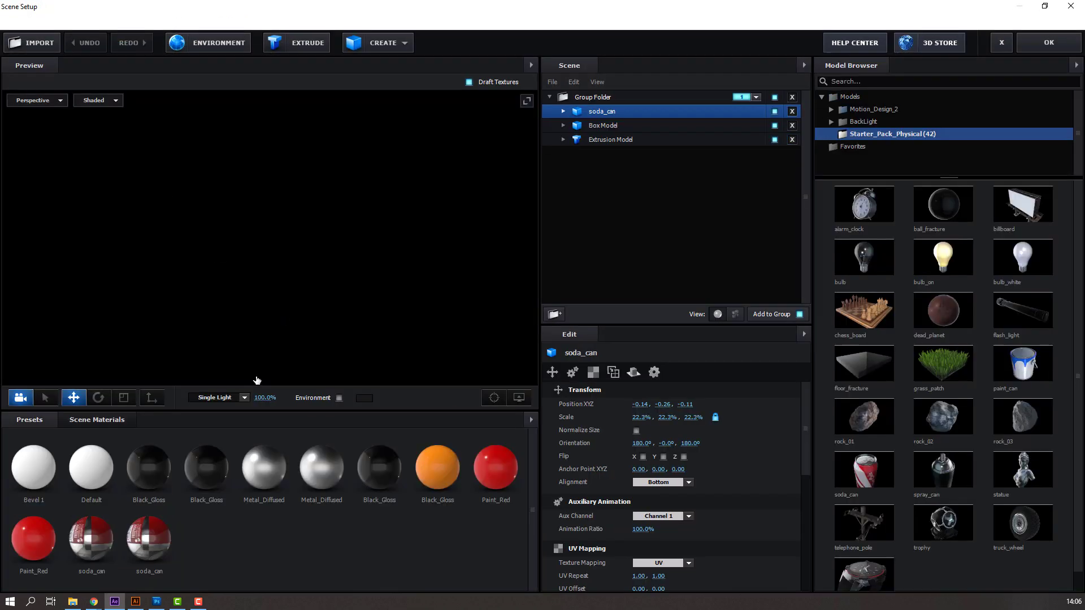
# - Replace the scene's environment with a darker, bluish BackLight_2K preset, accept it and scrub to the can's high point
pyautogui.scroll(-5, 294, 440)
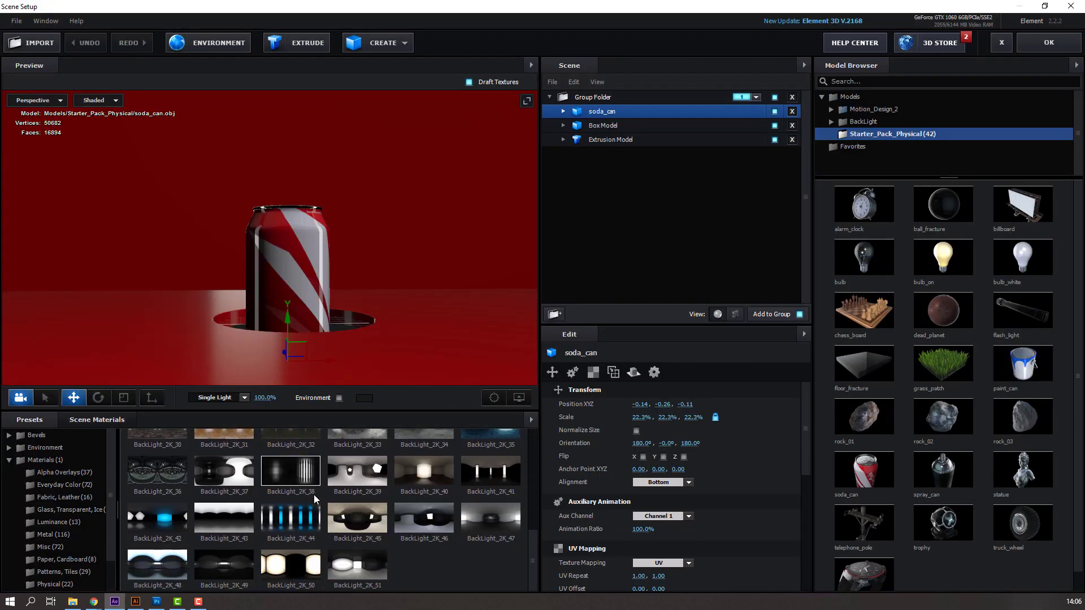
pyautogui.scroll(5, 214, 542)
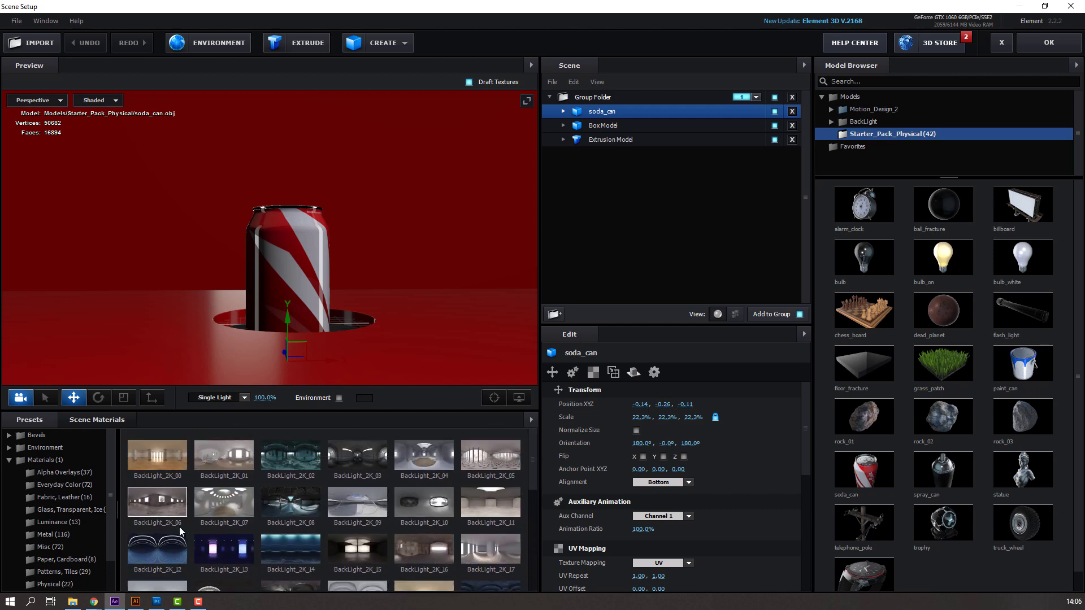
pyautogui.scroll(-1, 255, 506)
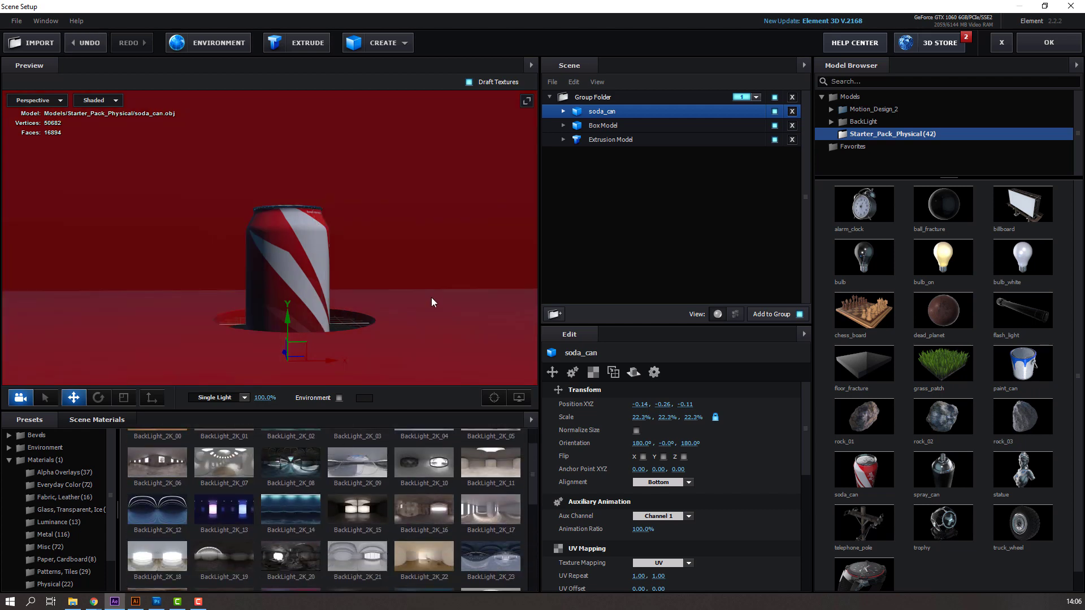
pyautogui.click(1035, 45)
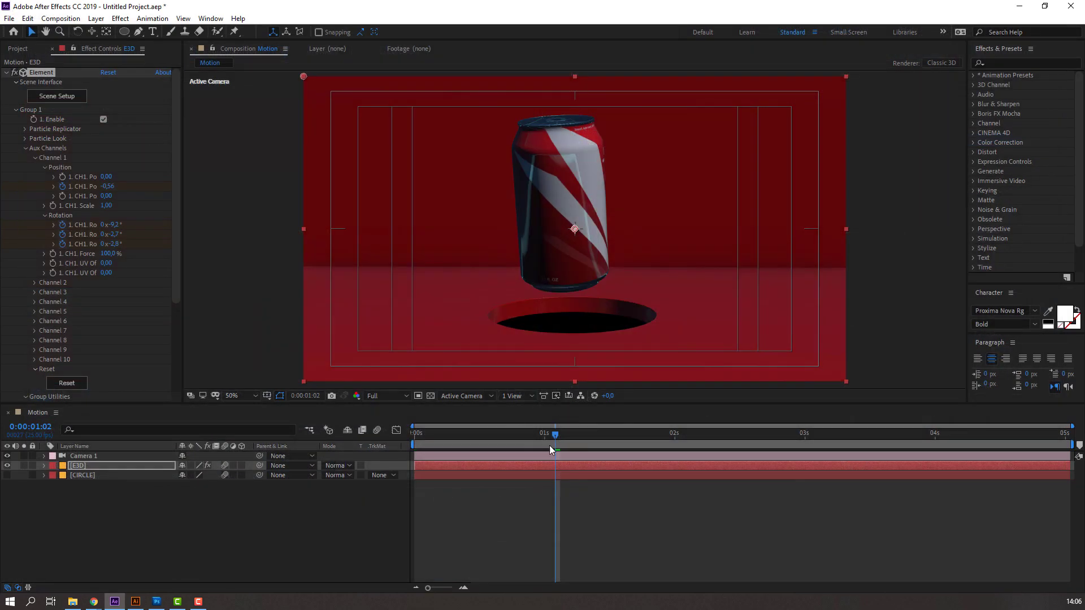
pyautogui.moveTo(550, 447); pyautogui.dragTo(508, 431)
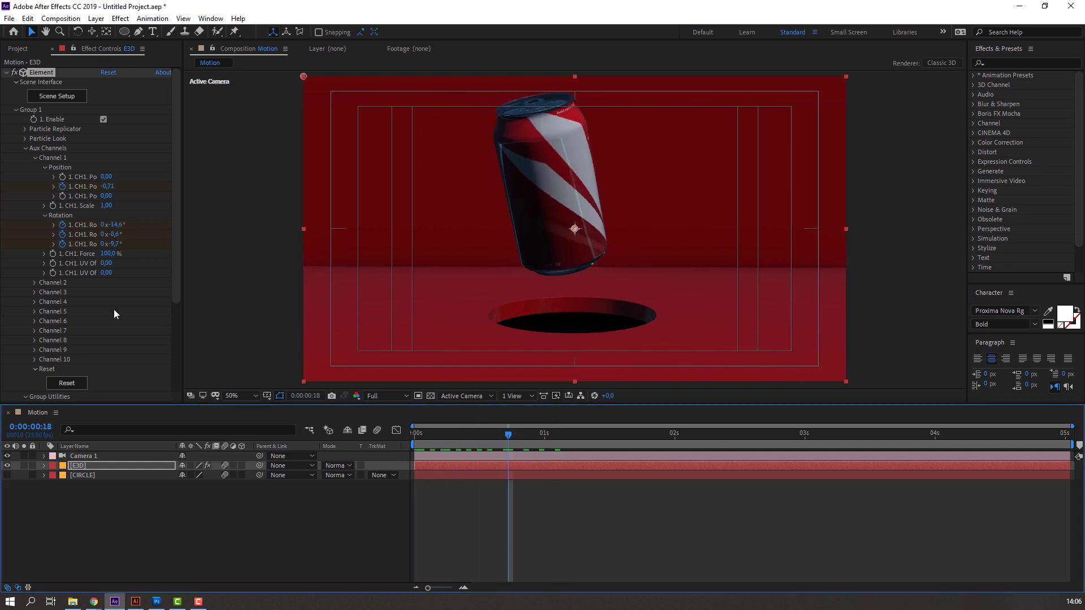
# - Rotate Element's physical environment to 40° on X, 80° on Y and 102° on Z, and scrub through the animation
pyautogui.click(26, 148)
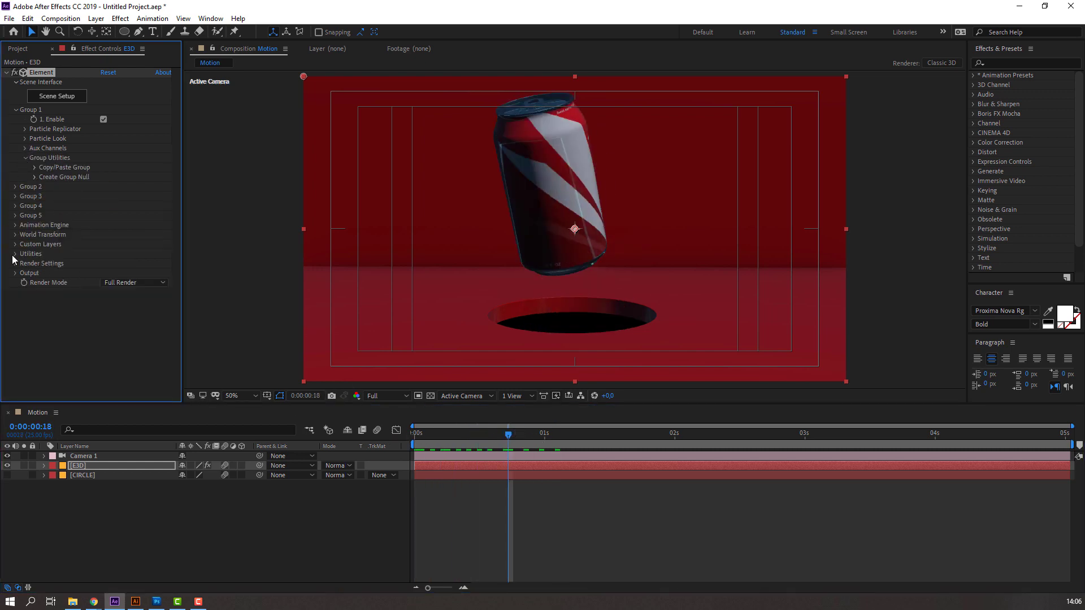
pyautogui.scroll(-5, 15, 266)
pyautogui.click(32, 193)
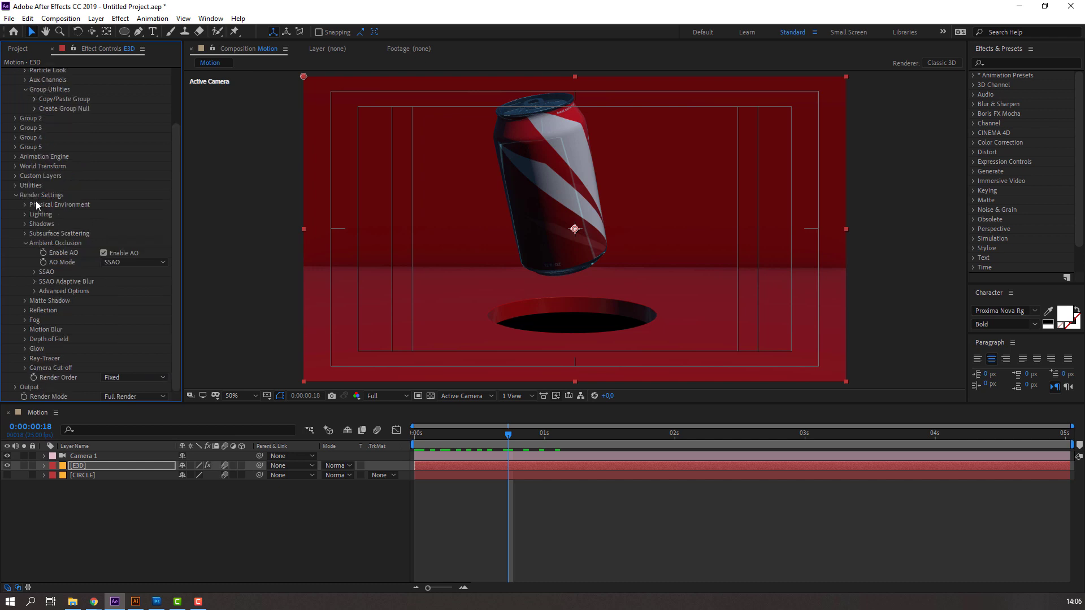
pyautogui.click(23, 244)
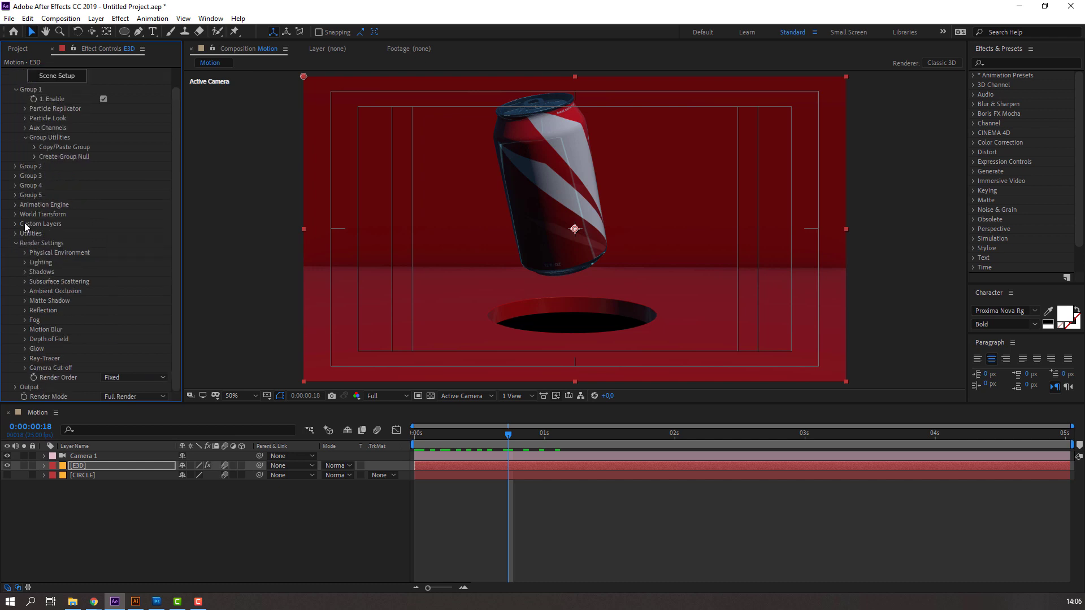
pyautogui.click(25, 254)
pyautogui.click(35, 320)
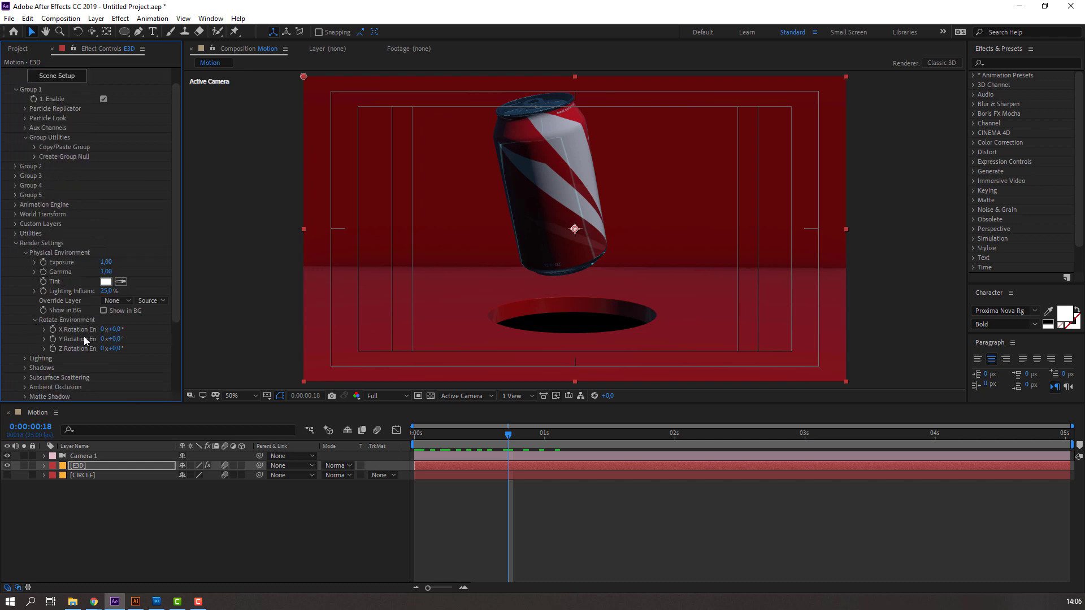
pyautogui.moveTo(105, 329); pyautogui.dragTo(159, 332)
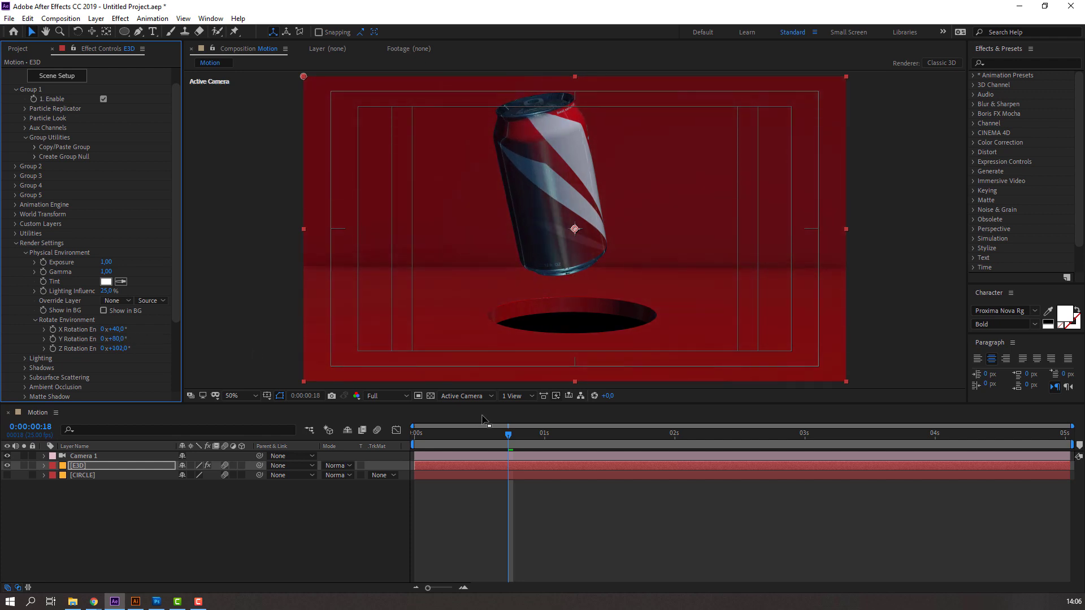
pyautogui.moveTo(438, 435); pyautogui.dragTo(503, 427)
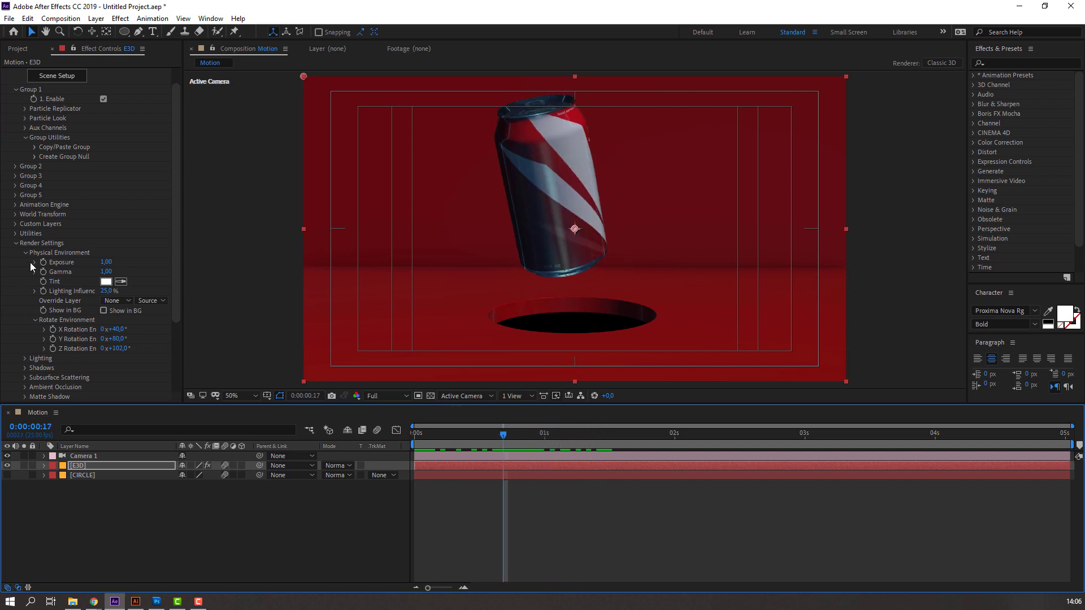
# - Set the physical environment's exposure to 1.30
pyautogui.moveTo(105, 263)
pyautogui.mouseDown()
pyautogui.moveTo(118, 264)
pyautogui.moveTo(85, 273)
pyautogui.moveTo(94, 271)
pyautogui.mouseUp()
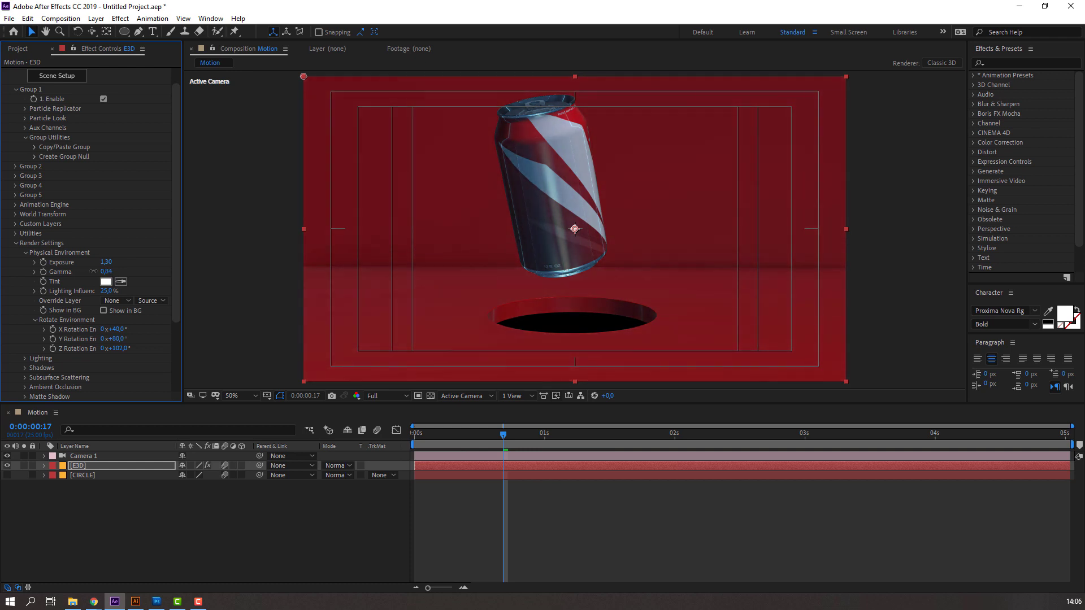
pyautogui.click(27, 253)
# - Try the Cinema, Natural and Product presets as Element's added lighting, and return it to None
pyautogui.click(26, 263)
pyautogui.click(115, 292)
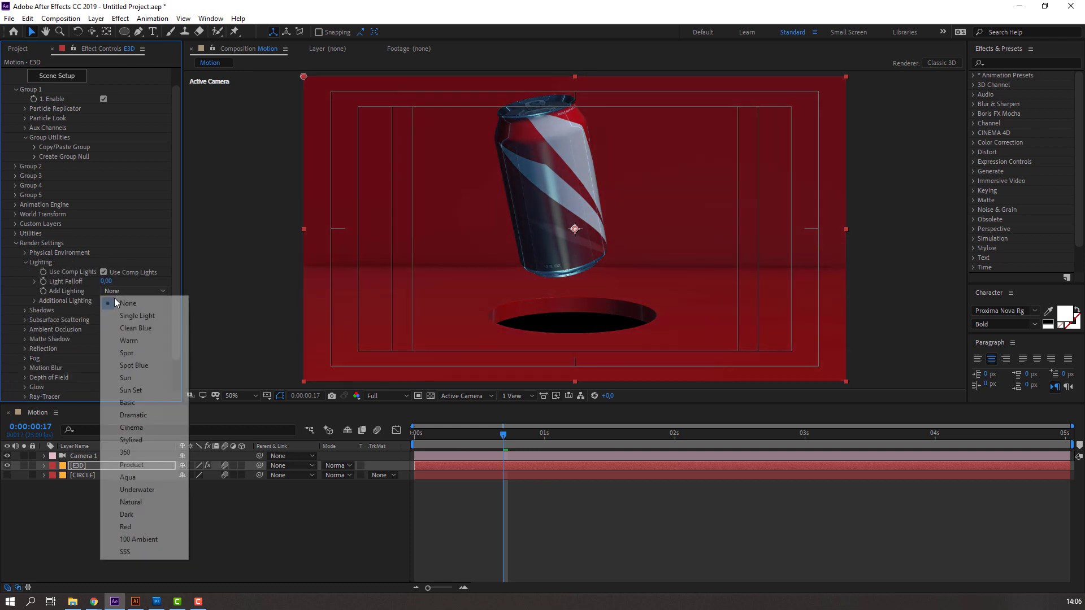
pyautogui.click(131, 428)
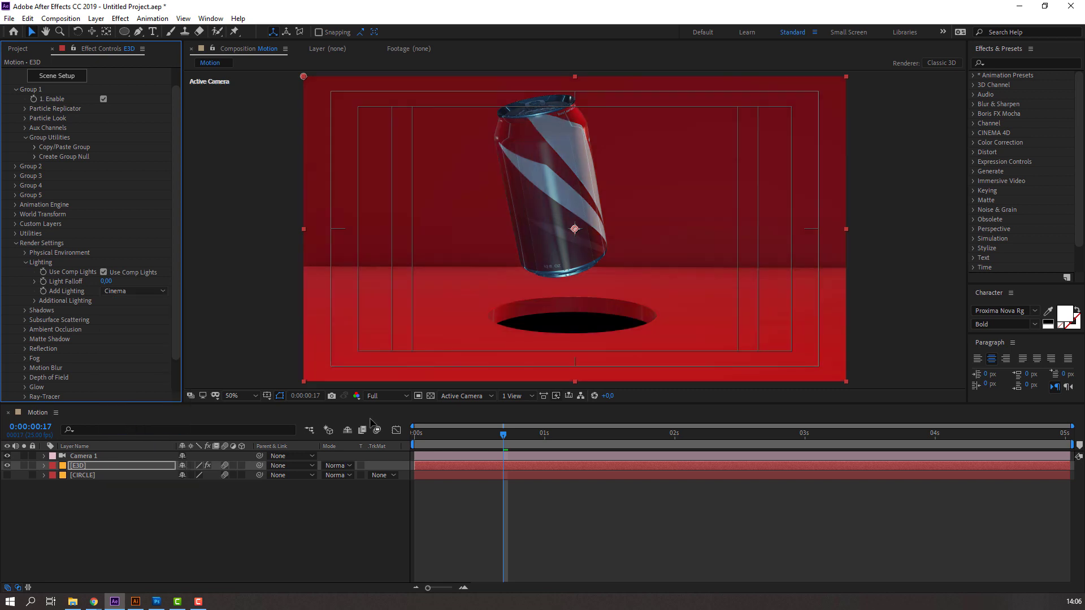
pyautogui.click(131, 291)
pyautogui.click(147, 502)
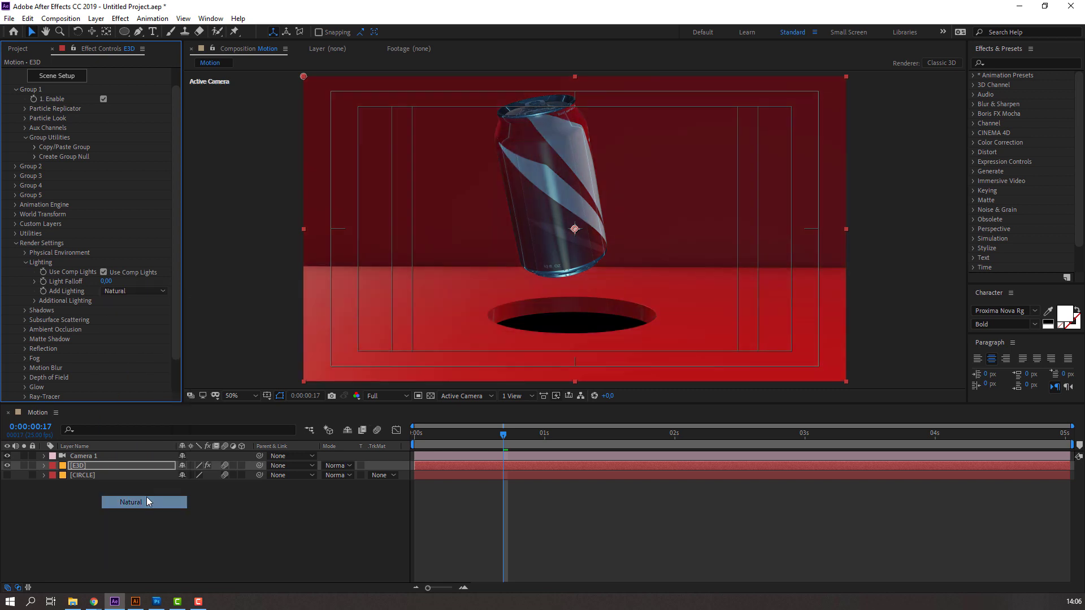
pyautogui.click(133, 291)
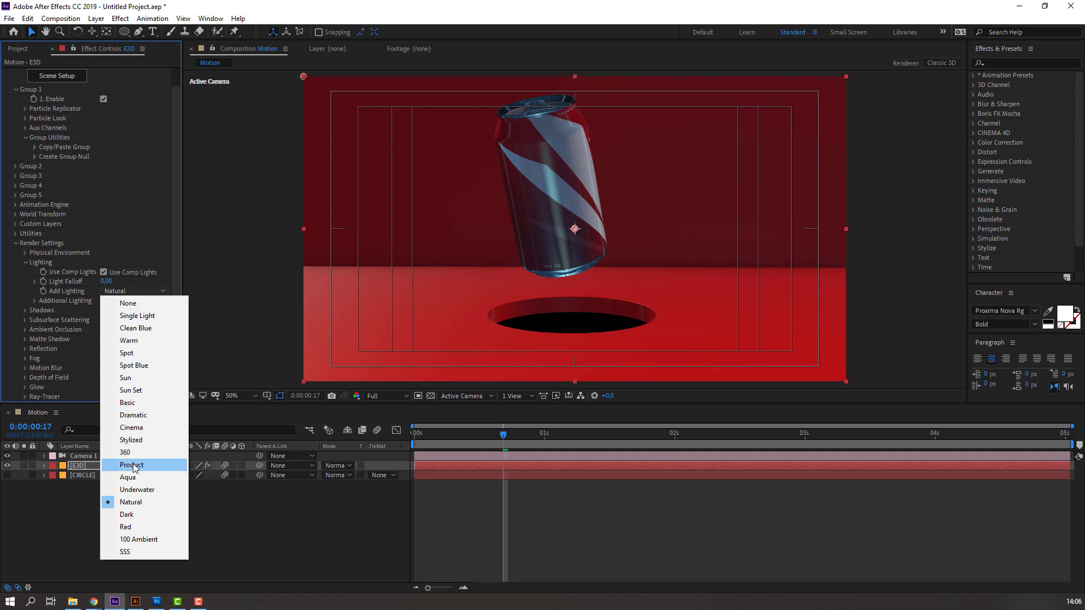
pyautogui.click(139, 464)
pyautogui.click(141, 291)
pyautogui.click(128, 302)
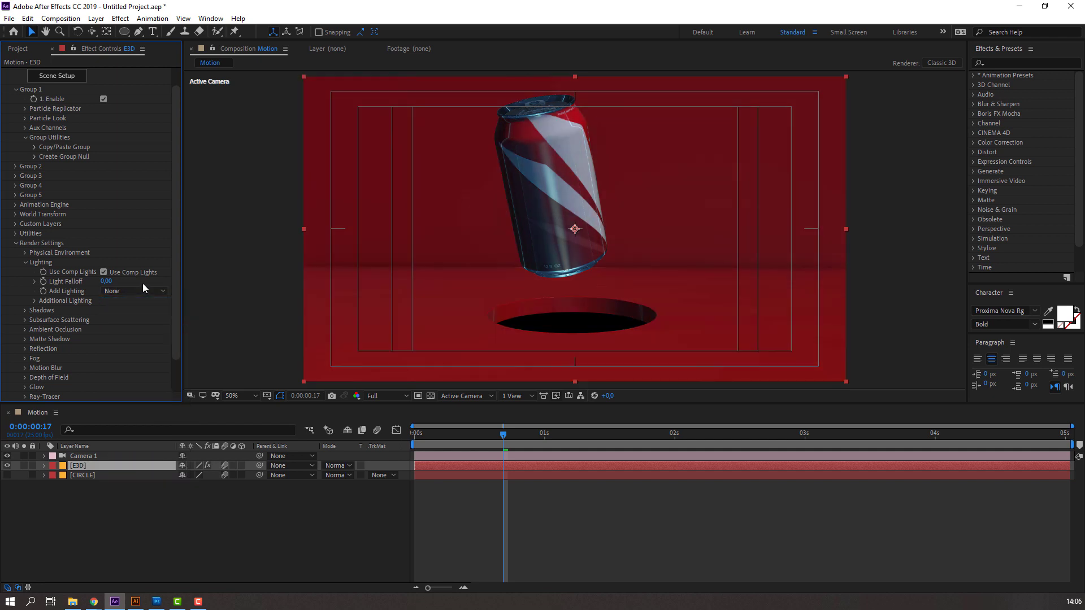
# - Try the Single Light, Clean Blue, 100 Ambient and Red presets as Element's added lighting
pyautogui.click(142, 289)
pyautogui.click(126, 317)
pyautogui.click(140, 292)
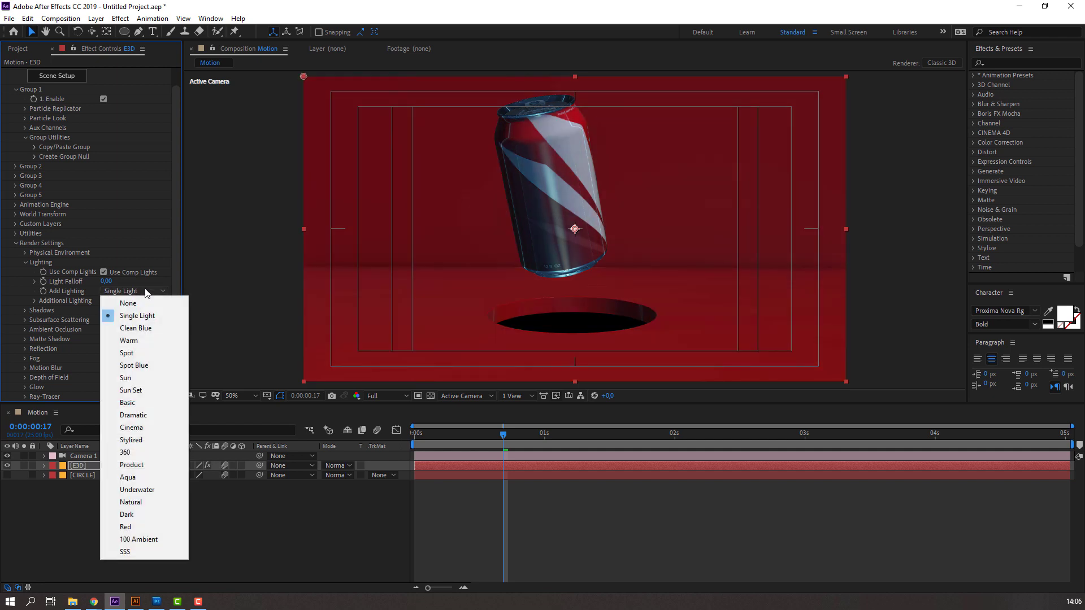
pyautogui.click(142, 328)
pyautogui.click(147, 290)
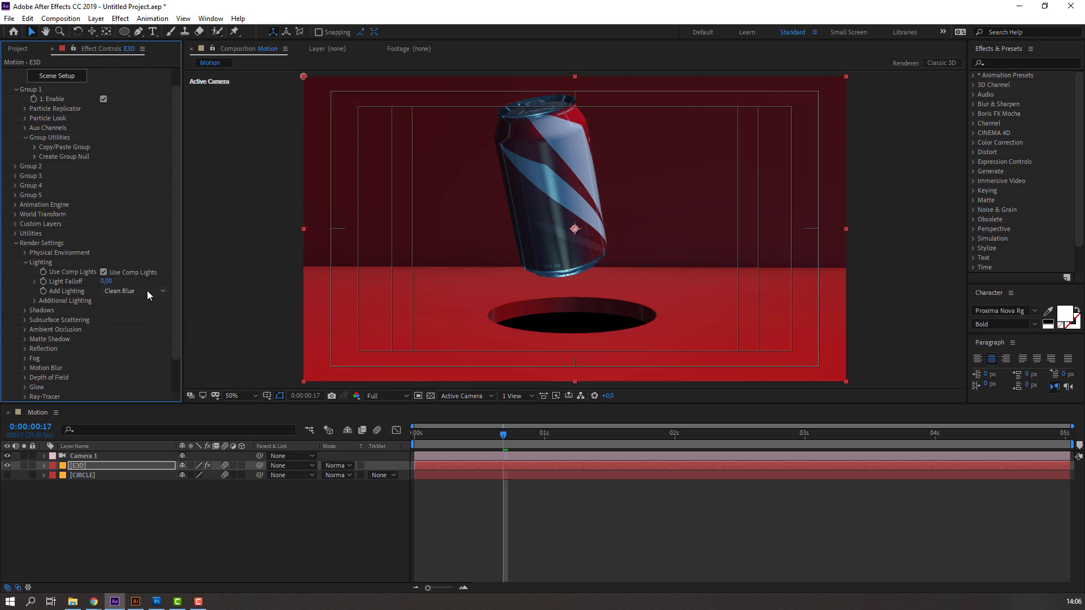
pyautogui.click(168, 539)
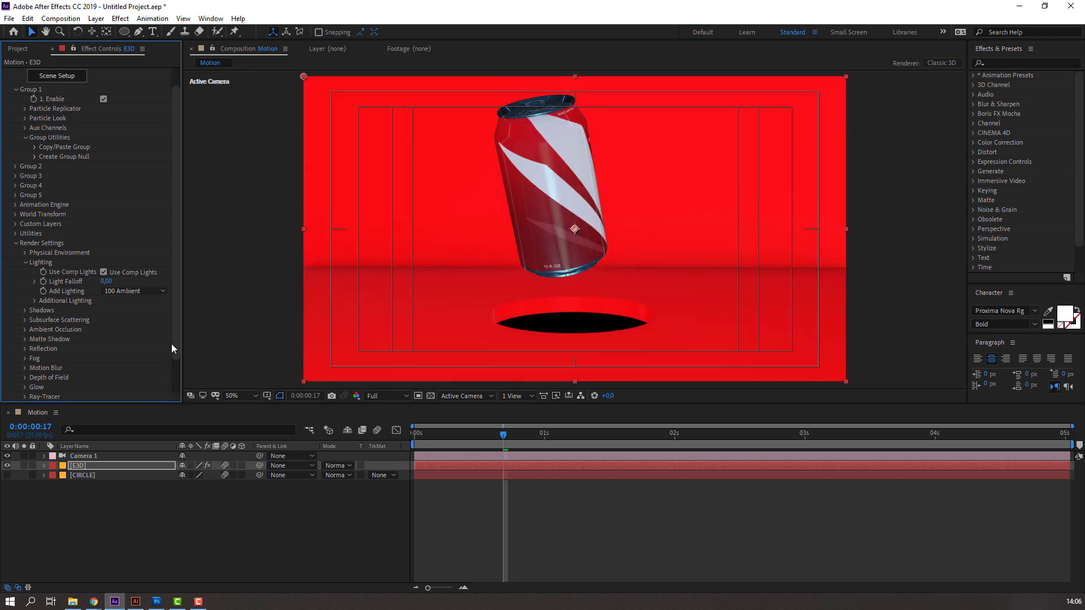
pyautogui.click(147, 290)
pyautogui.click(135, 514)
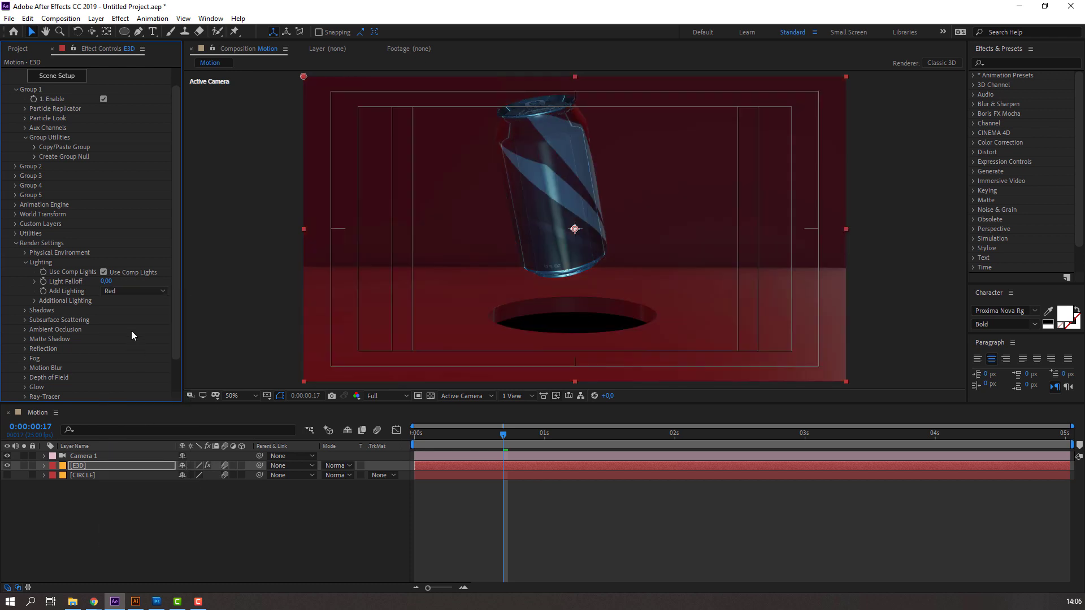
# - Scrub to 0:00:01:06 and try lowering the additional lighting's brightness multiplier to 1%
pyautogui.moveTo(498, 443); pyautogui.dragTo(579, 455)
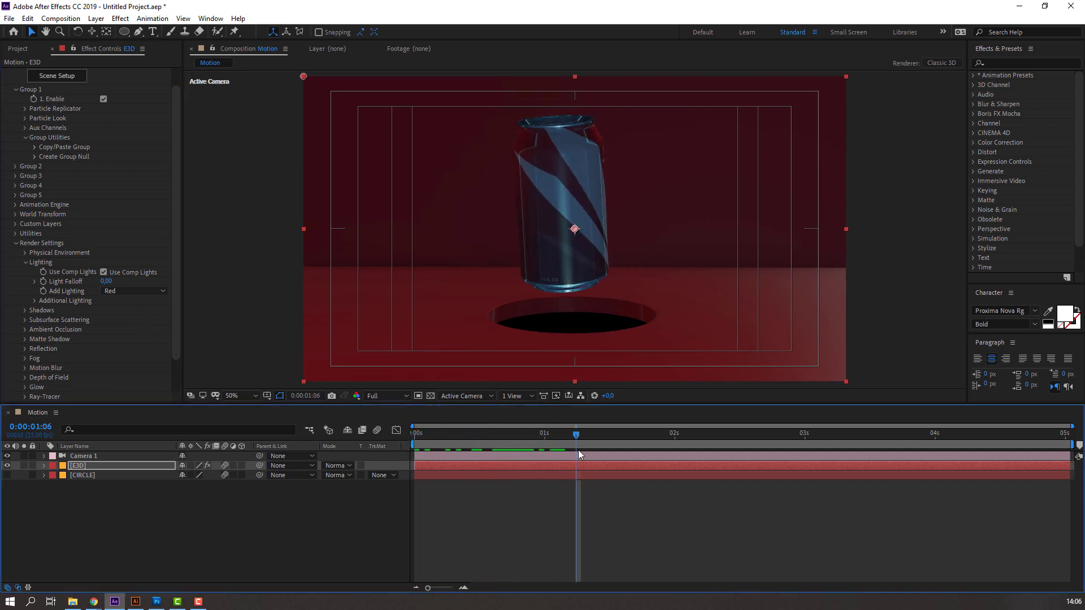
pyautogui.click(36, 301)
pyautogui.moveTo(106, 310); pyautogui.dragTo(33, 309)
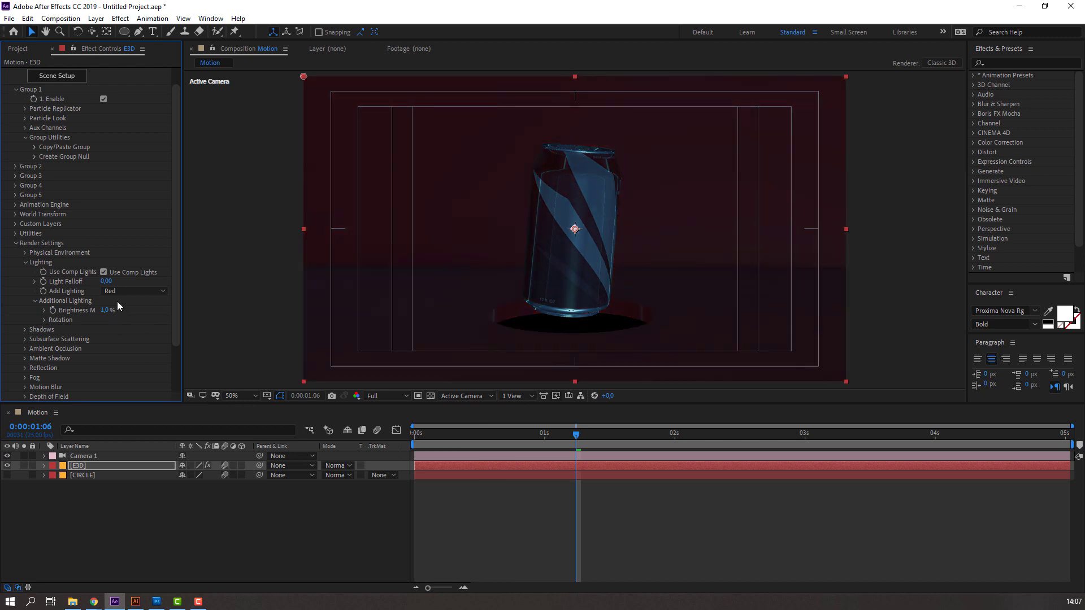
# - Try the Dark, Natural and Underwater added lighting presets, and scrub the animation to 0:00:00:23
pyautogui.click(117, 292)
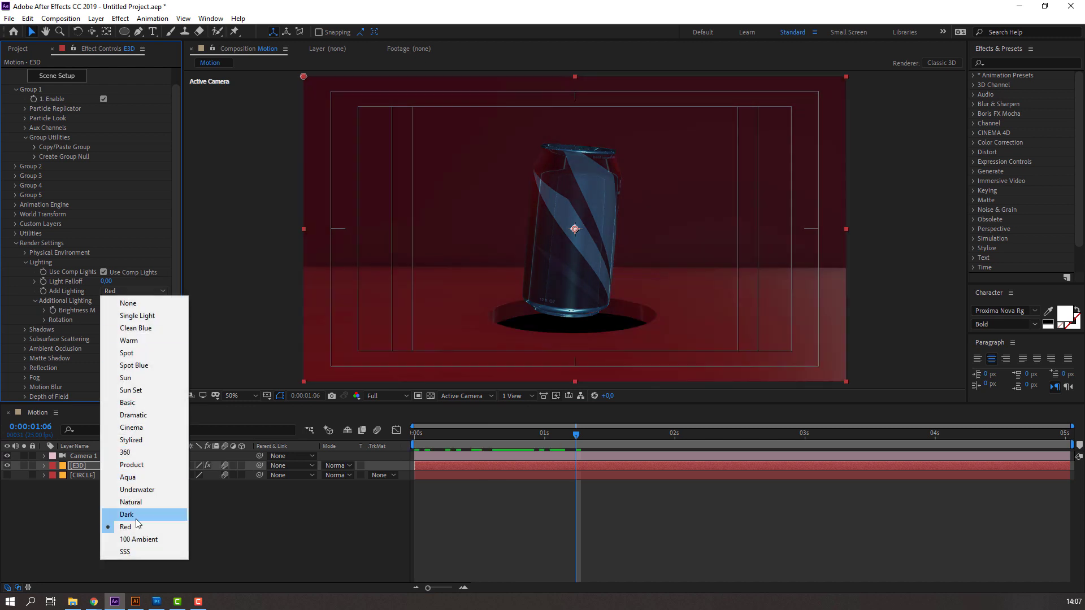
pyautogui.click(136, 515)
pyautogui.click(129, 291)
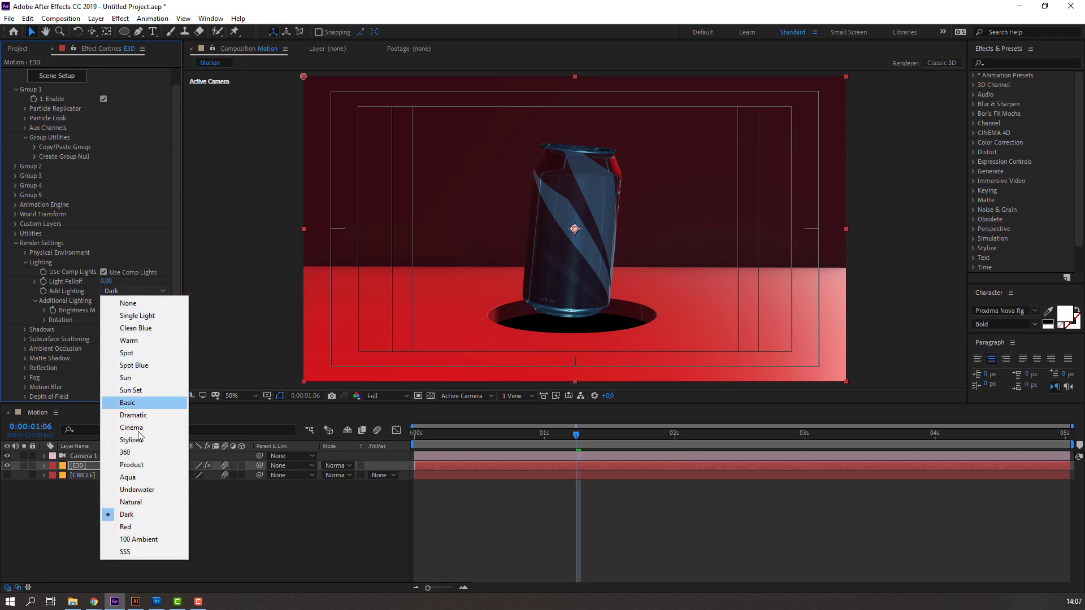
pyautogui.click(134, 491)
pyautogui.click(122, 290)
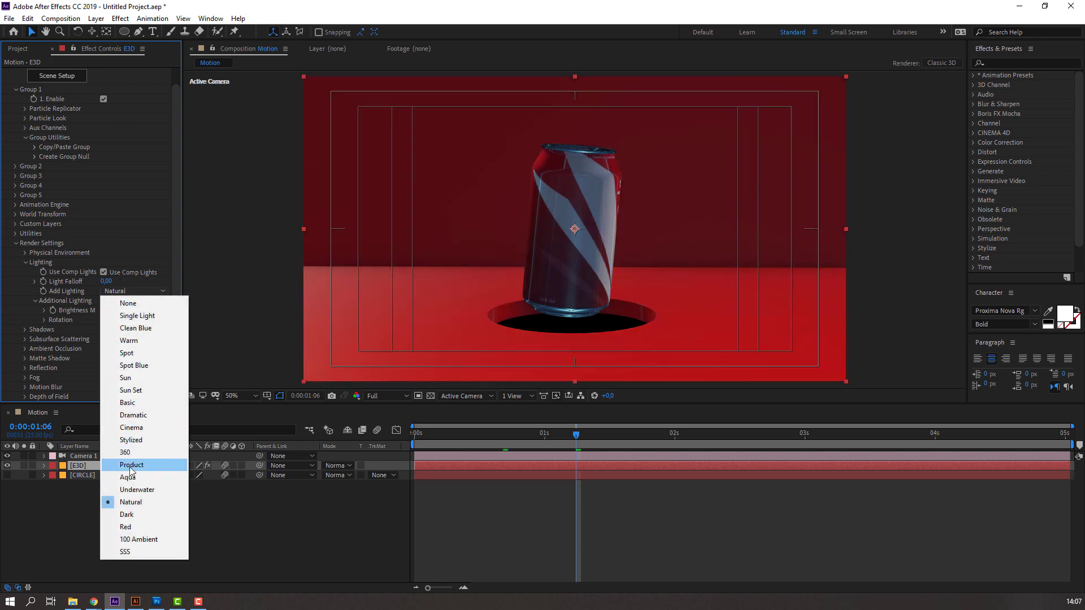
pyautogui.click(133, 487)
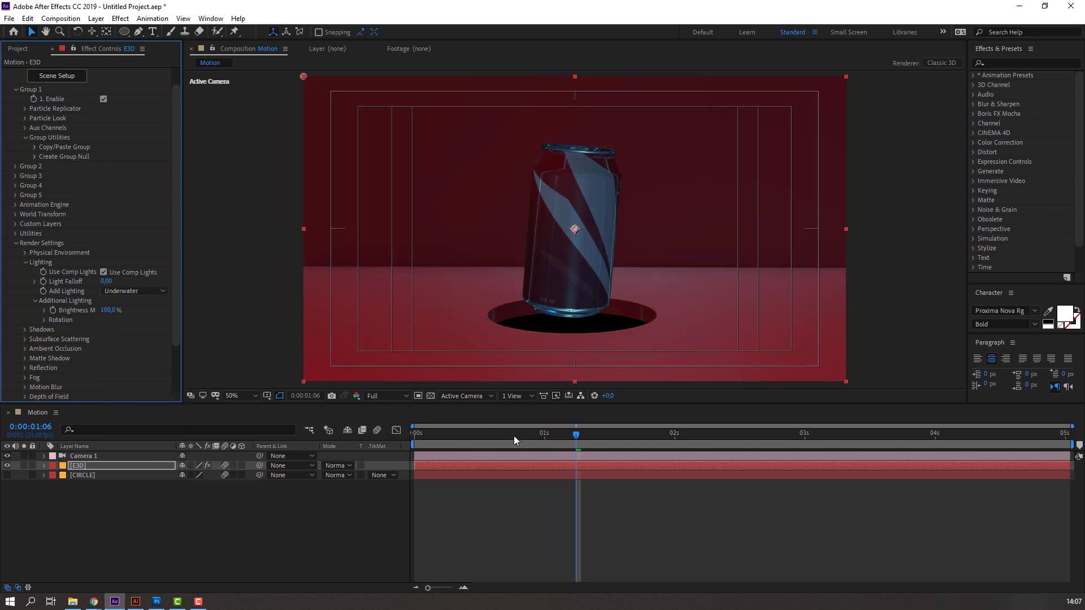
pyautogui.moveTo(514, 436); pyautogui.dragTo(539, 527)
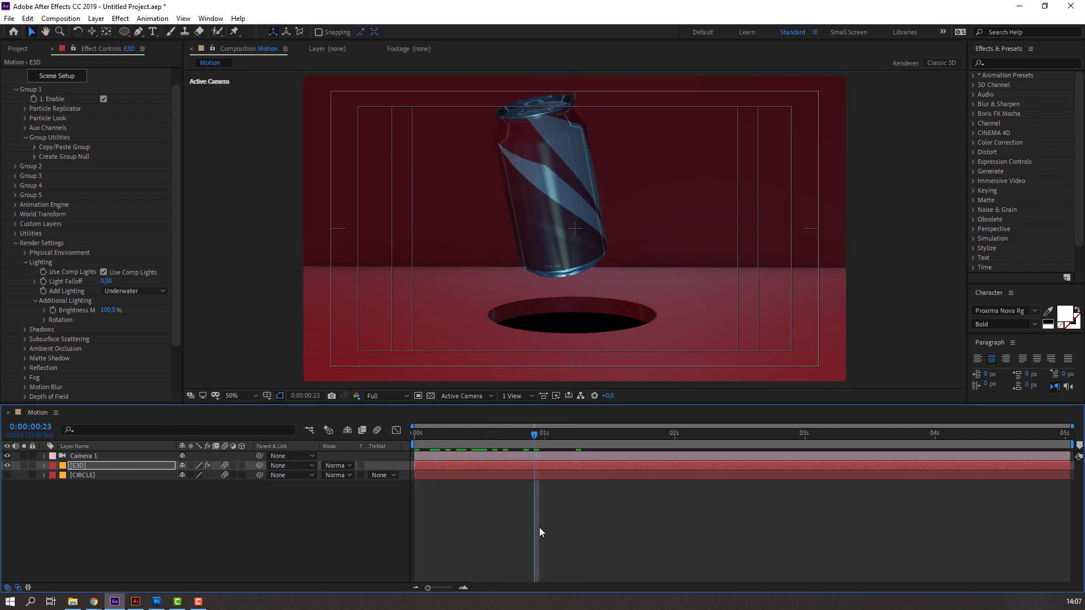
# - Hide the title/action safe guides in the composition view and play a preview of the animation
pyautogui.click(264, 396)
pyautogui.click(294, 412)
pyautogui.press('space')
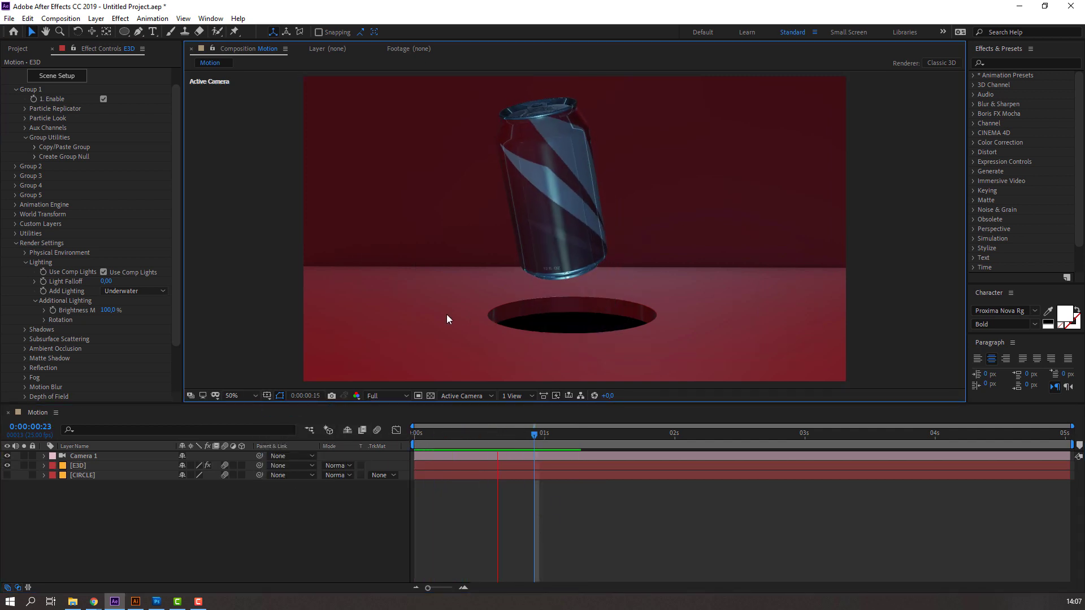
pyautogui.press('space')
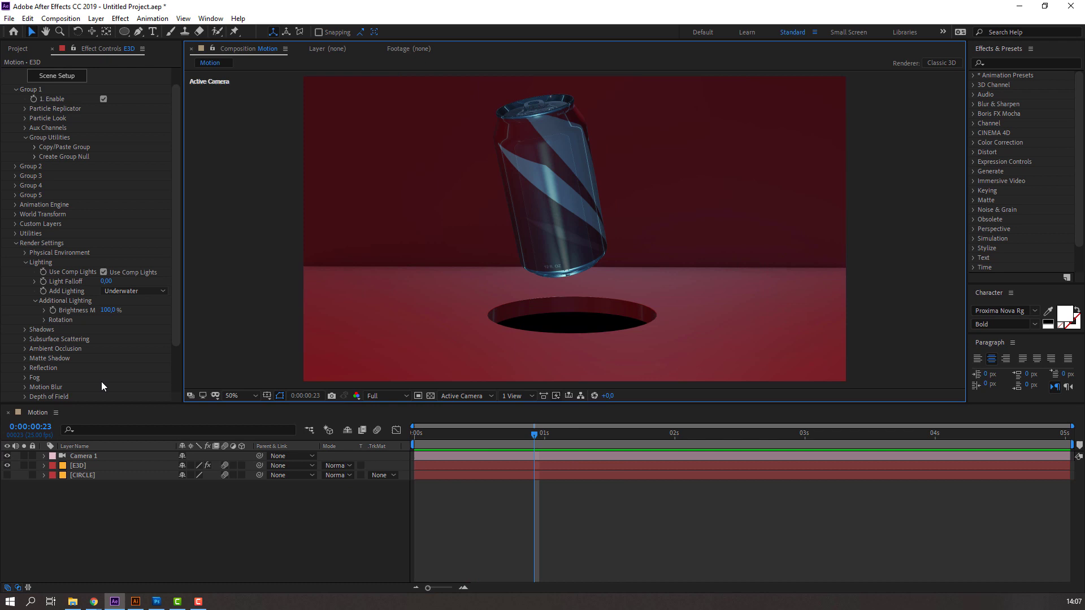
# - Set Element's added lighting to None and play a preview of the animation
pyautogui.click(121, 291)
pyautogui.click(152, 298)
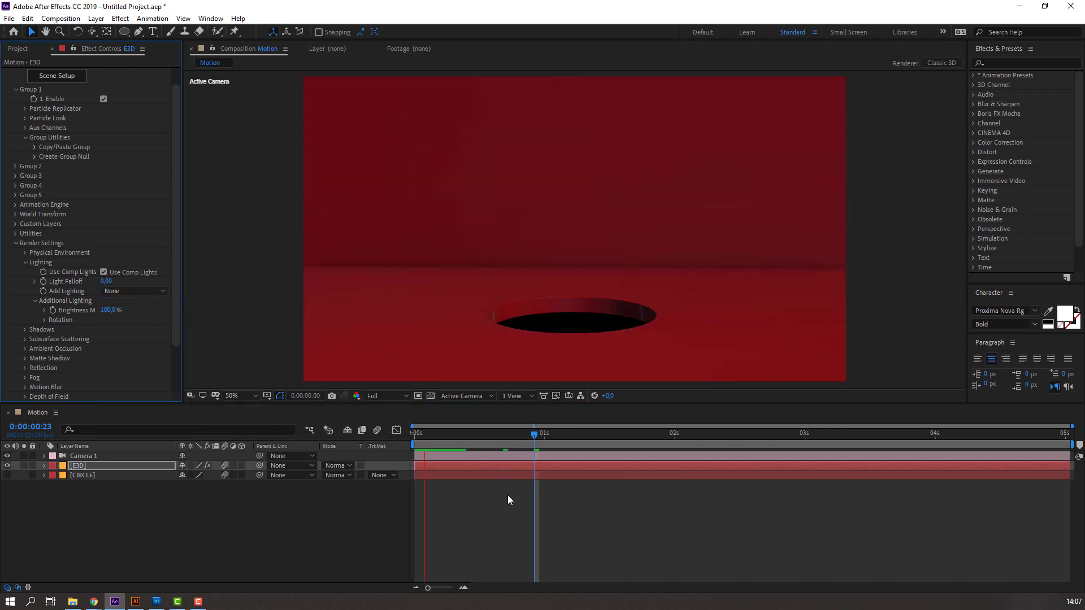
pyautogui.scroll(-3, 406, 330)
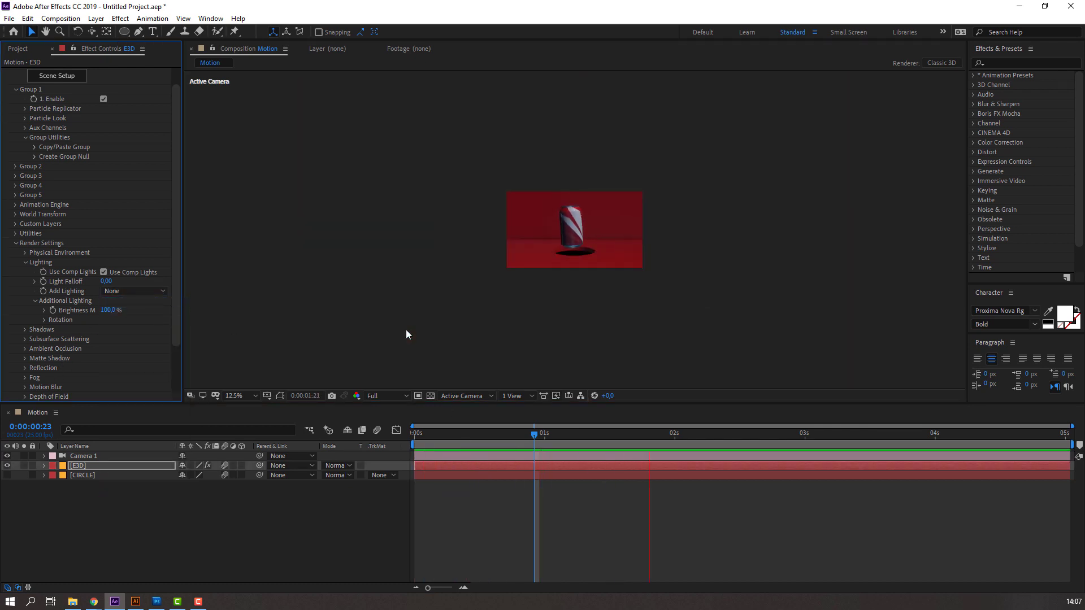
pyautogui.scroll(2, 406, 330)
pyautogui.press('space')
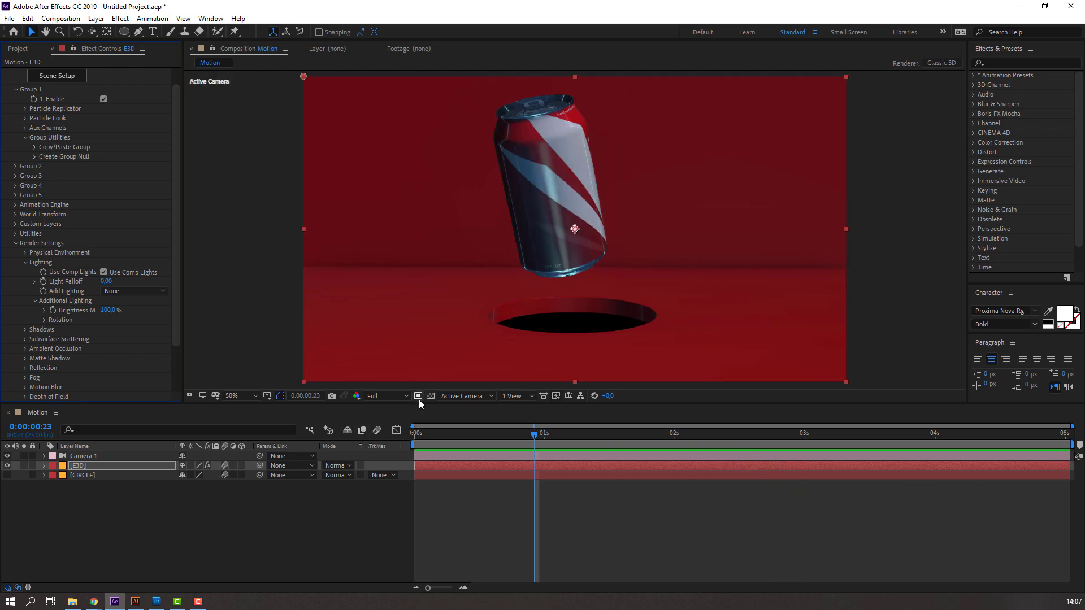
# - Show the E3D layer's physical environment in the background and scrub to 0:00:00:18
pyautogui.click(429, 398)
pyautogui.click(430, 398)
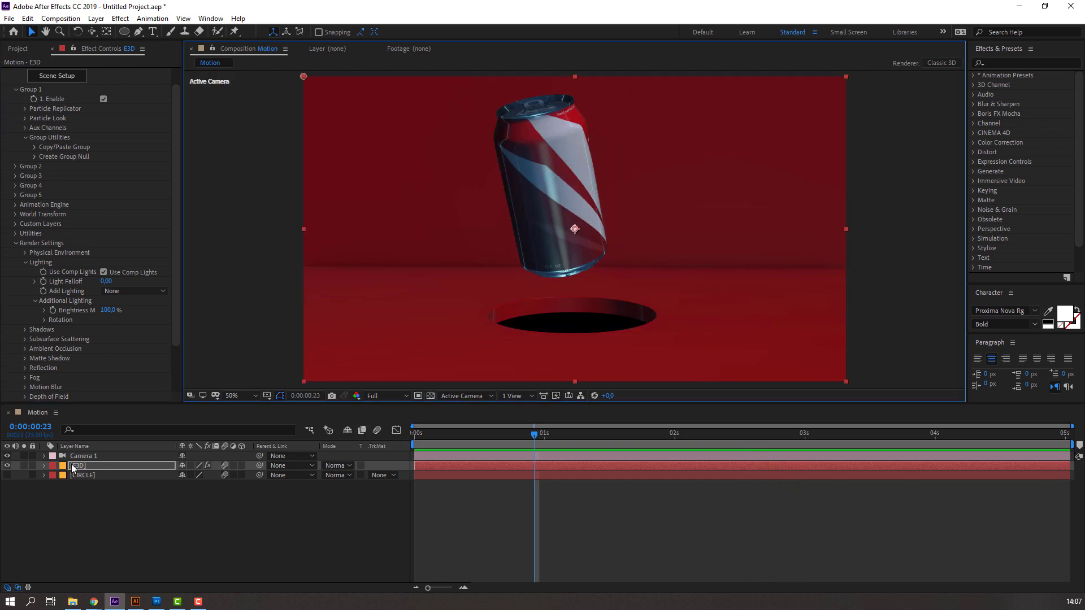
pyautogui.click(72, 466)
pyautogui.click(25, 262)
pyautogui.click(25, 253)
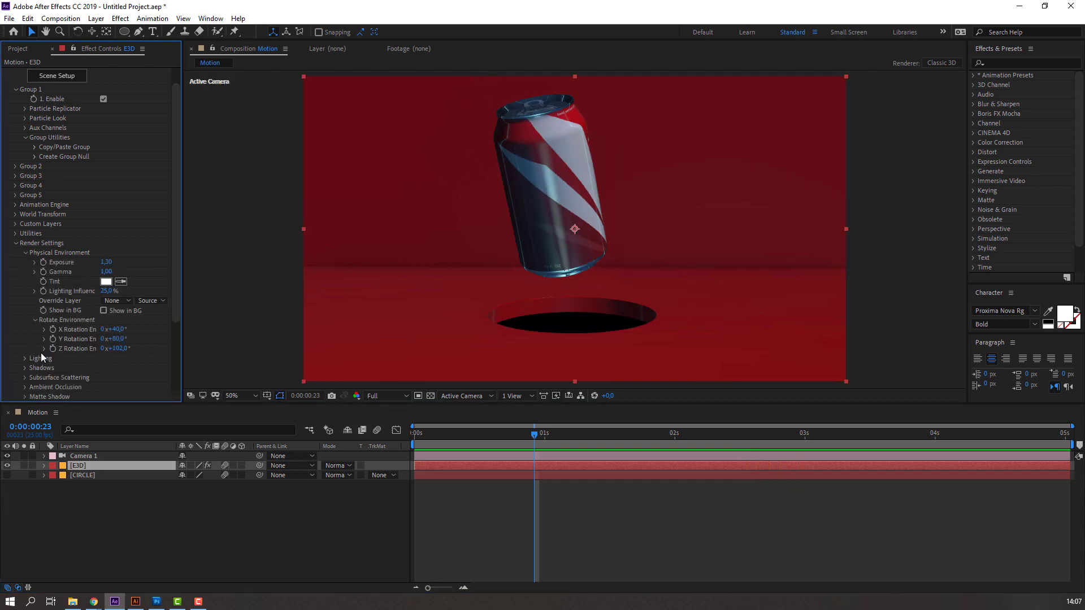
pyautogui.click(103, 309)
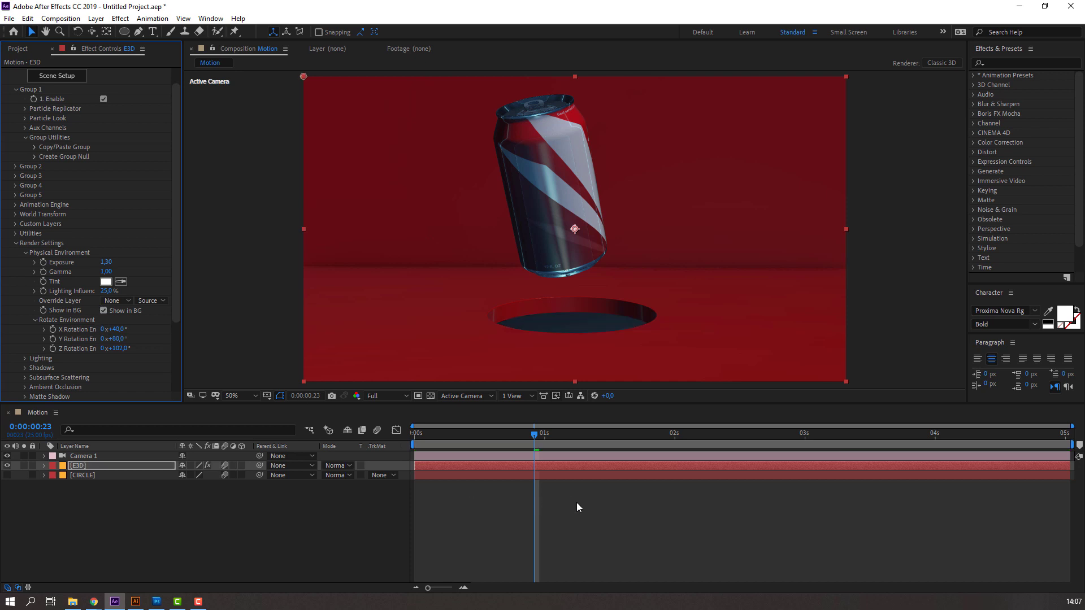
pyautogui.moveTo(533, 439); pyautogui.dragTo(508, 440)
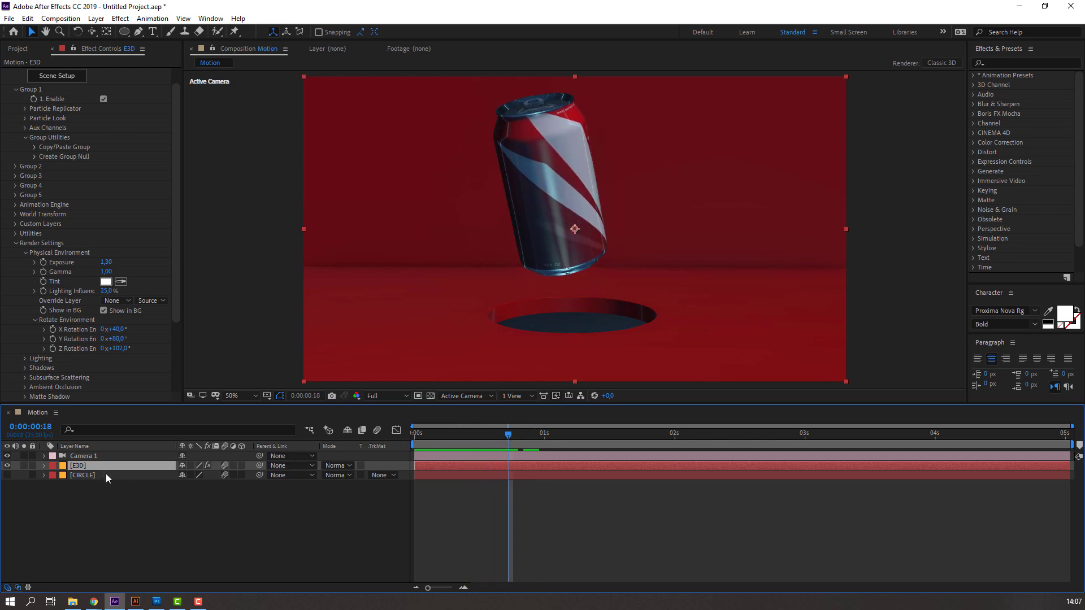
# - Open Scene Setup, add a box model and move it beside the can to about -1.50, 0.48, 0.00
pyautogui.click(76, 78)
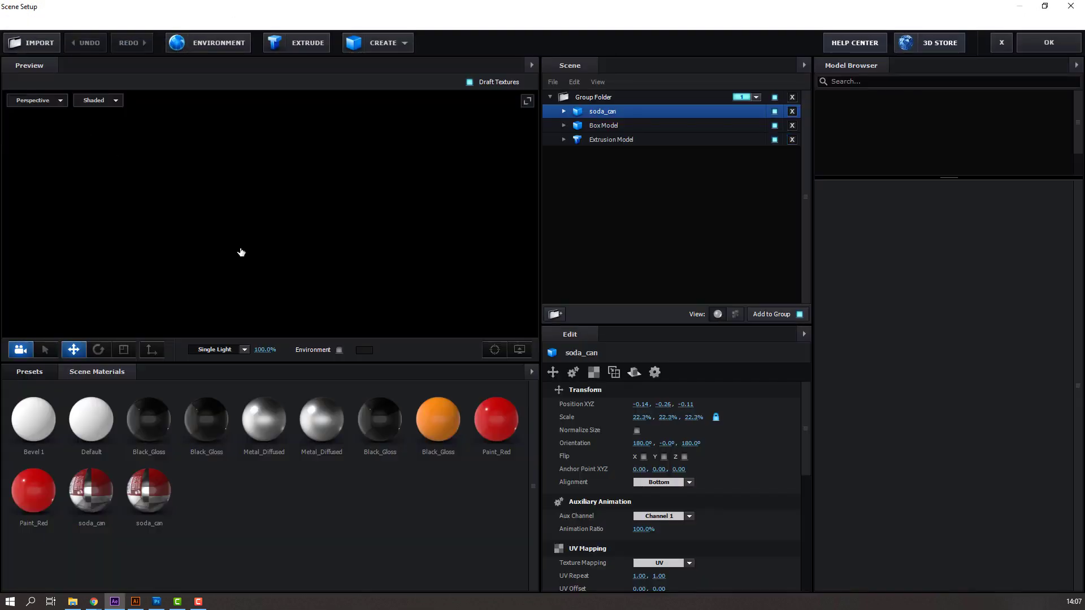
pyautogui.scroll(-3, 355, 274)
pyautogui.moveTo(355, 275); pyautogui.dragTo(347, 125)
pyautogui.scroll(4, 317, 322)
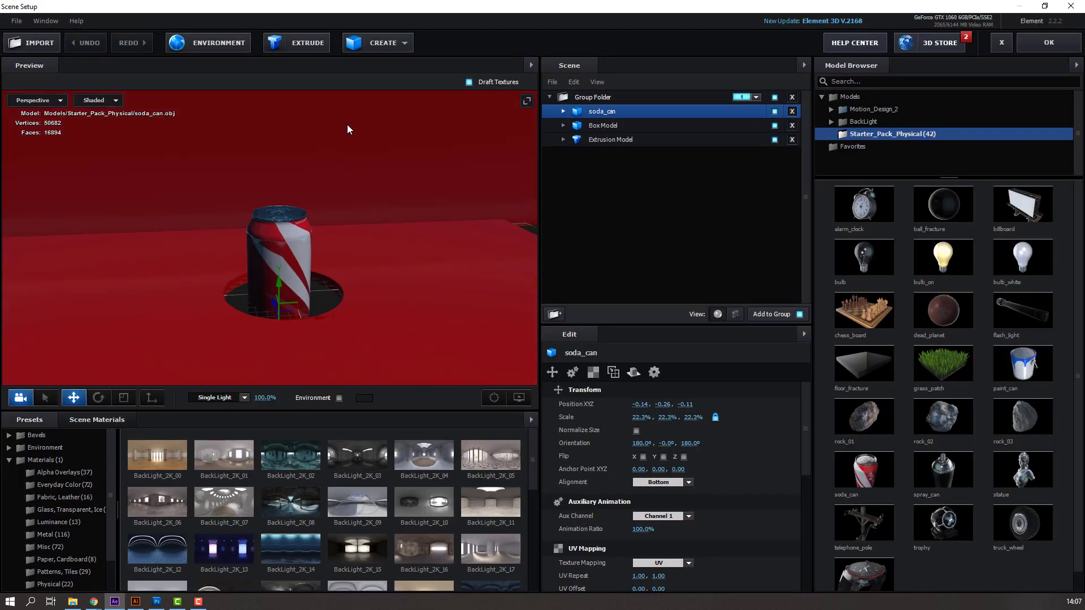
pyautogui.click(405, 43)
pyautogui.click(361, 70)
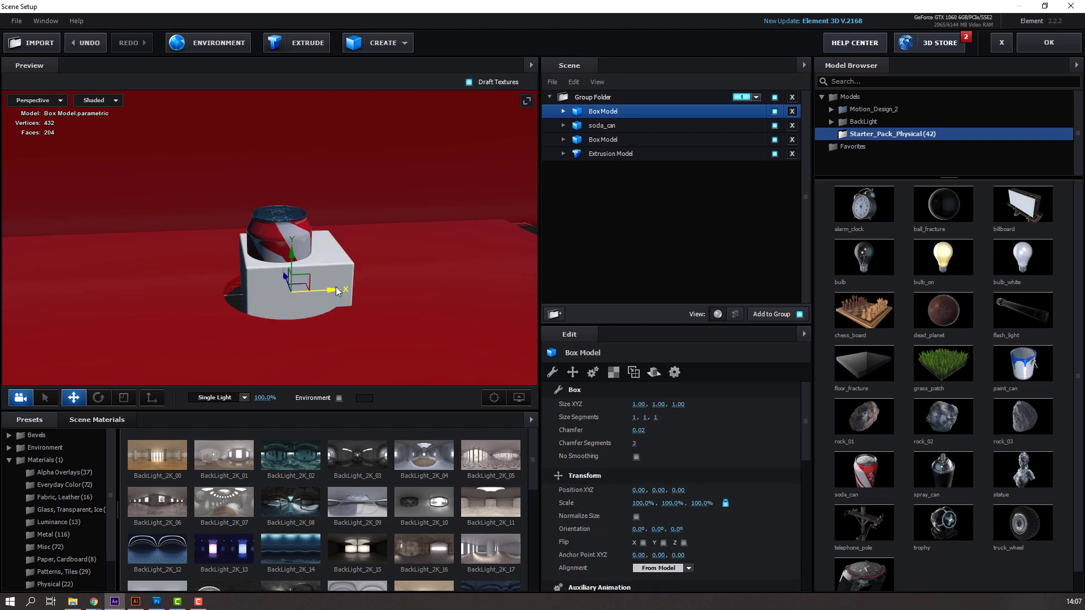
pyautogui.moveTo(351, 293); pyautogui.dragTo(184, 283)
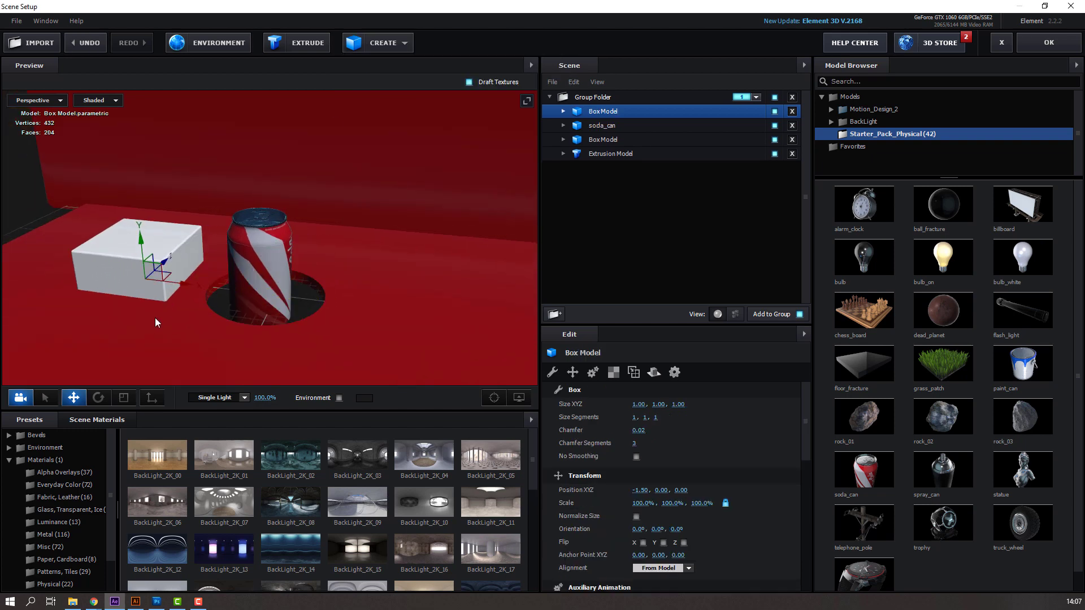
pyautogui.moveTo(156, 320); pyautogui.dragTo(155, 264)
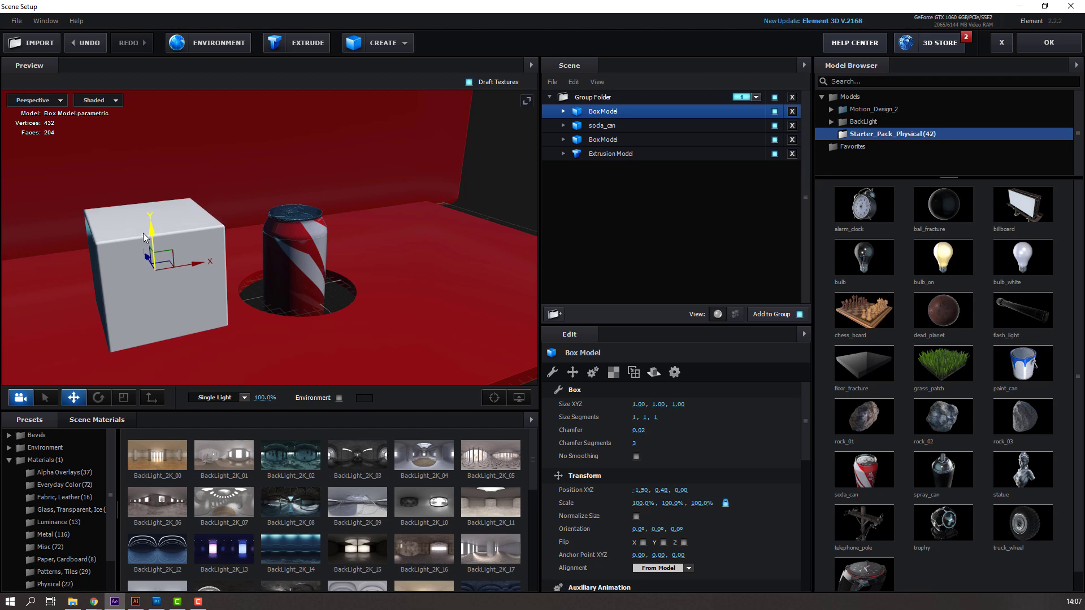
pyautogui.moveTo(135, 320)
pyautogui.mouseDown()
pyautogui.moveTo(171, 310)
pyautogui.moveTo(151, 315)
pyautogui.mouseUp()
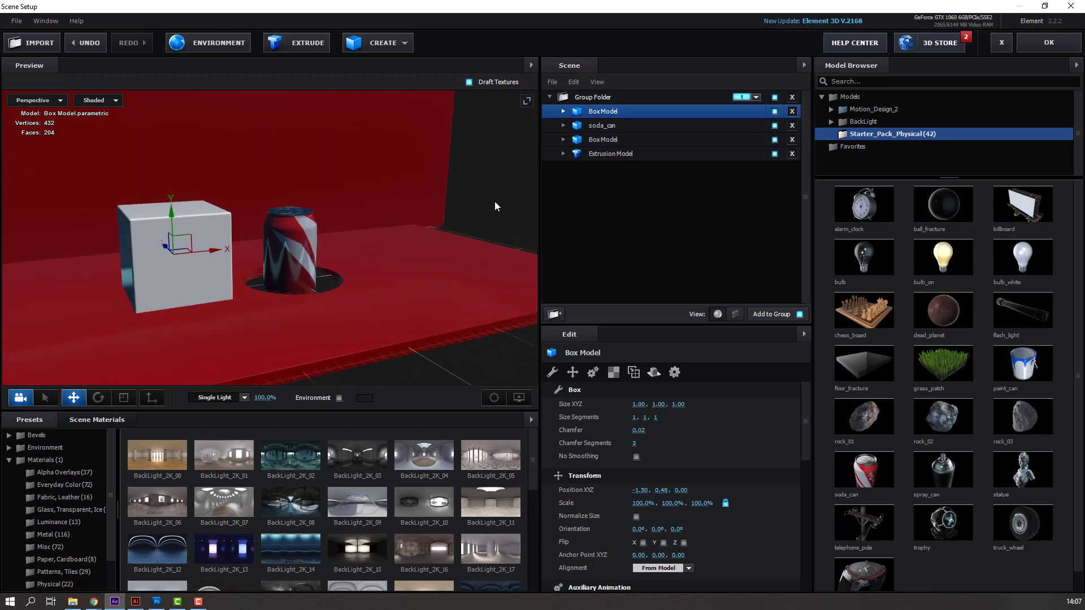
# - Set the Group Folder's reflect mode to Mirror Surface and inspect the box and can
pyautogui.click(593, 97)
pyautogui.click(594, 374)
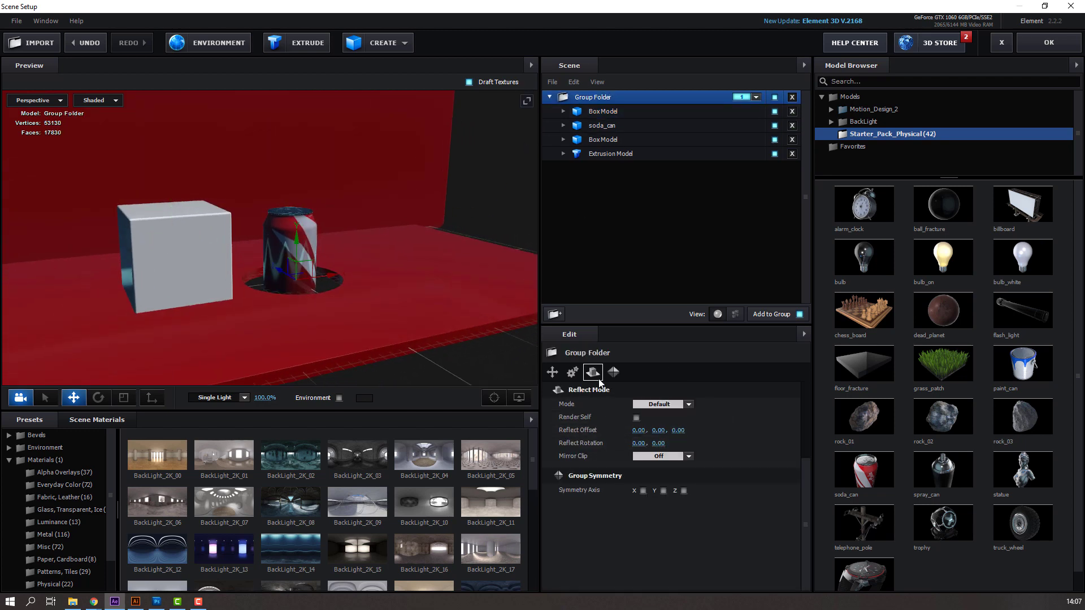
pyautogui.click(646, 402)
pyautogui.click(650, 430)
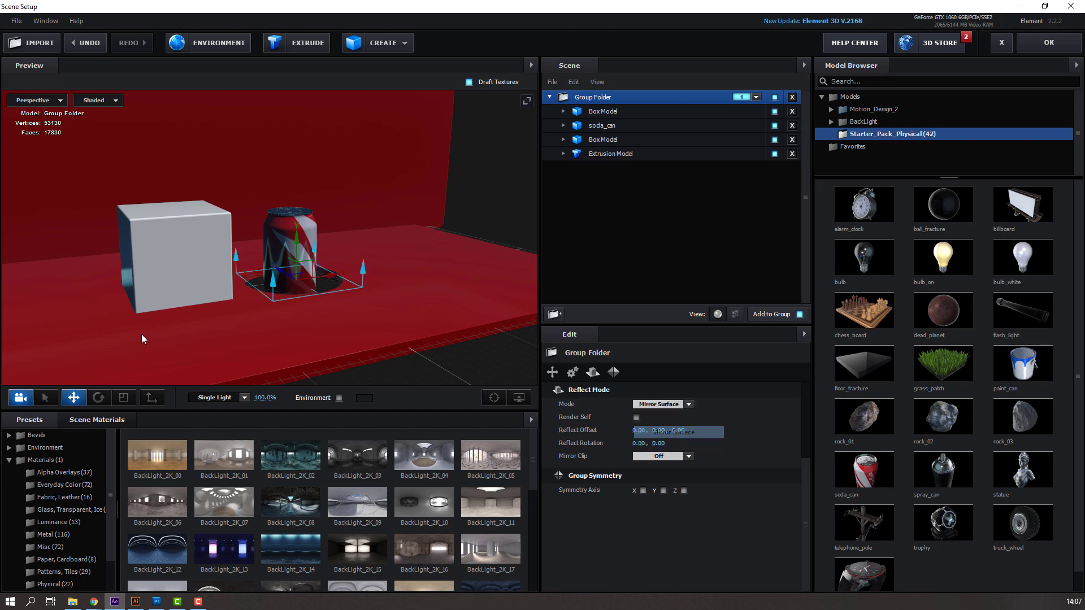
pyautogui.scroll(2, 141, 334)
pyautogui.moveTo(150, 333); pyautogui.dragTo(227, 305)
pyautogui.moveTo(366, 272); pyautogui.dragTo(405, 267)
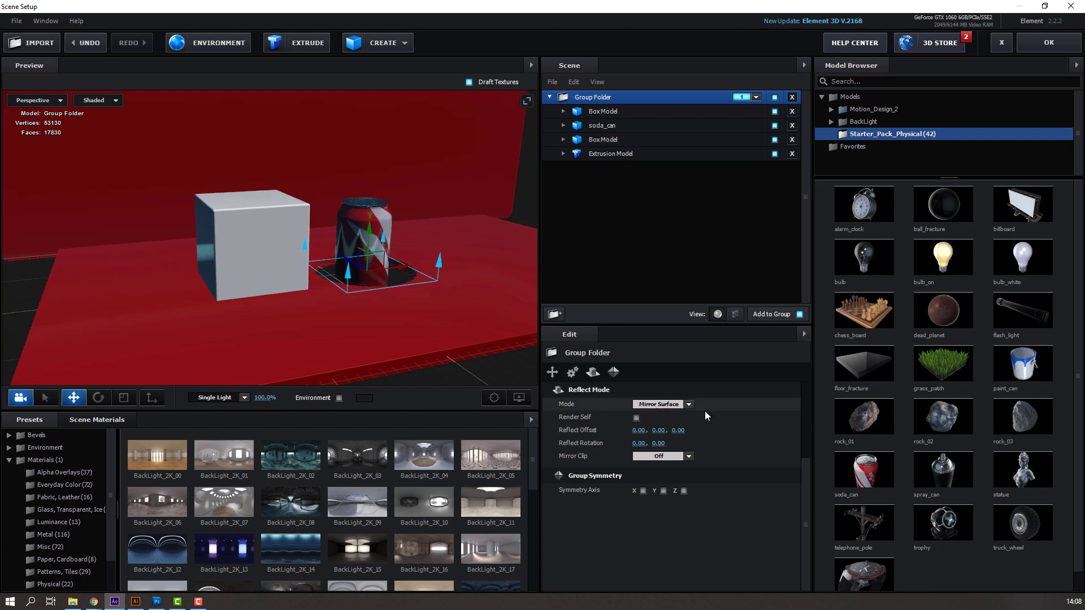
# - Enable Render Self in the Group Folder's reflect settings and inspect the reflections of the box and can
pyautogui.click(637, 417)
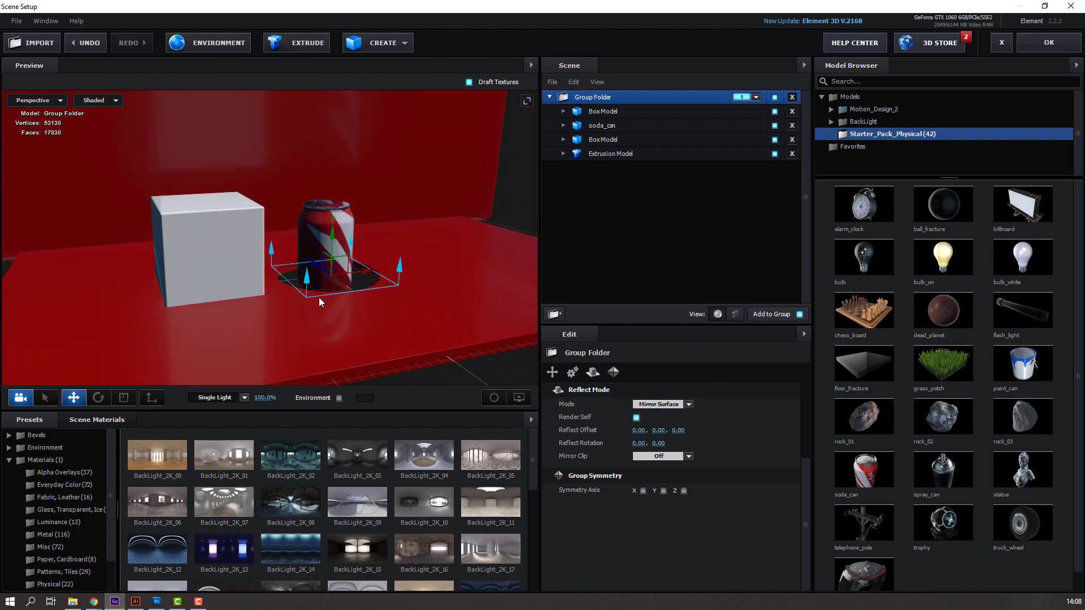
pyautogui.moveTo(226, 318); pyautogui.dragTo(223, 315)
pyautogui.moveTo(276, 307); pyautogui.dragTo(202, 310)
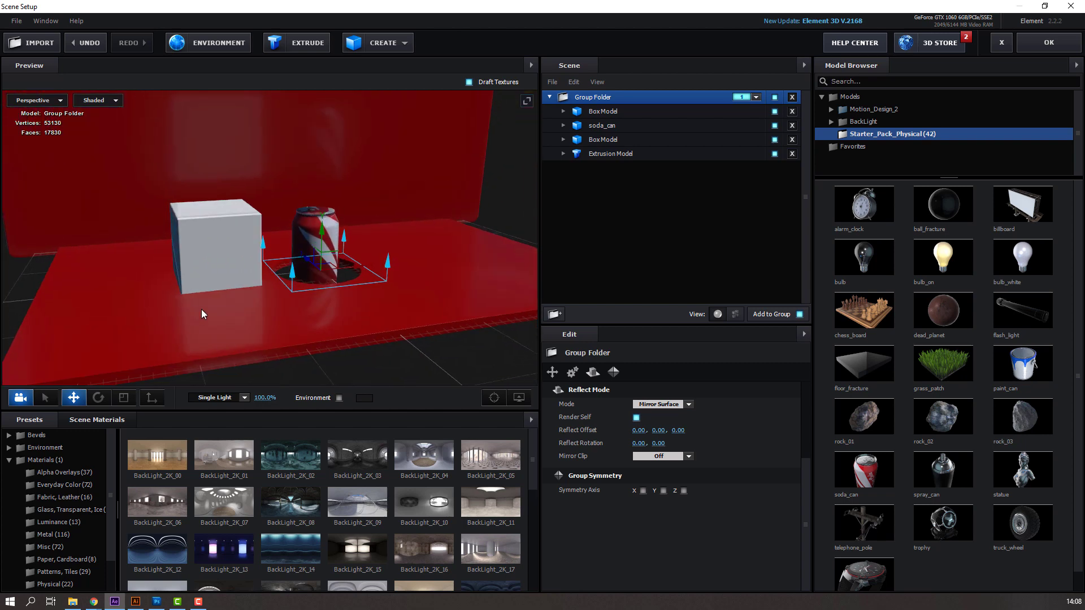
# - Delete the white box model beside the can, apply the scene and scrub through the animation
pyautogui.click(675, 111)
pyautogui.click(792, 111)
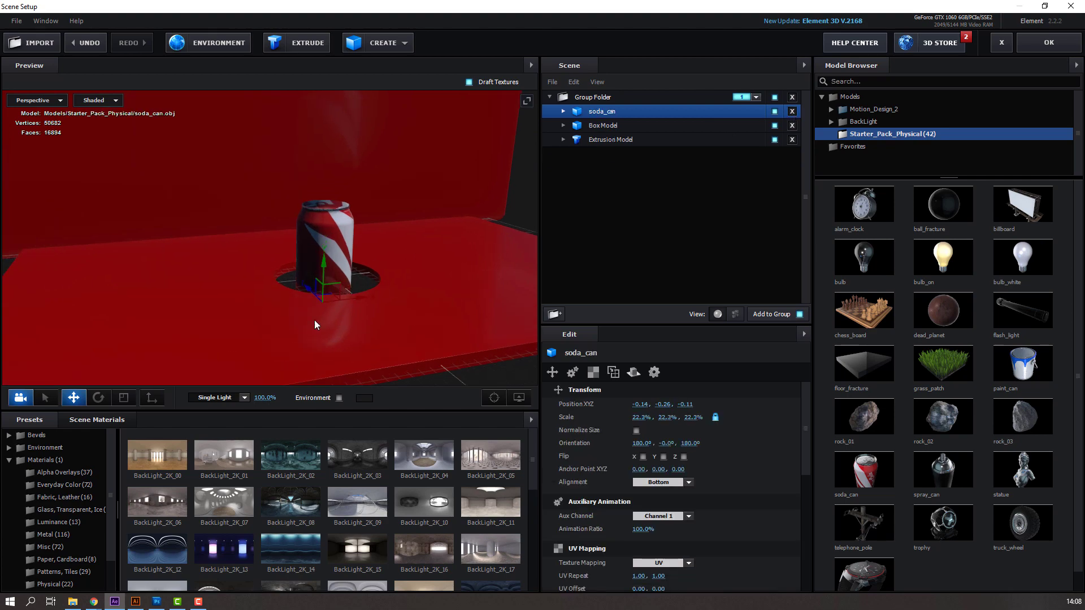
pyautogui.click(1029, 45)
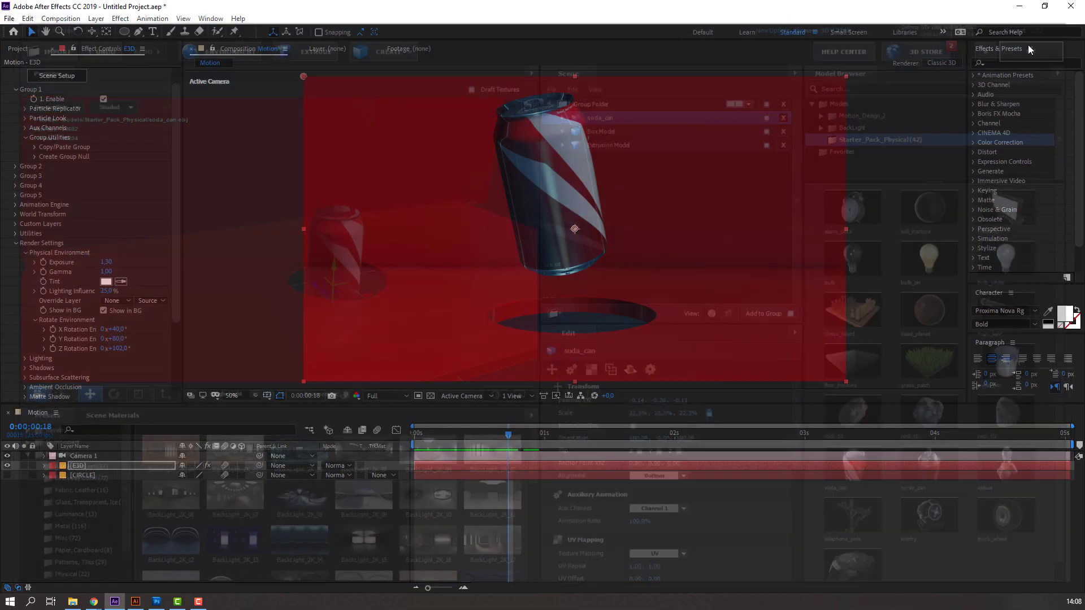
pyautogui.moveTo(484, 434); pyautogui.dragTo(598, 448)
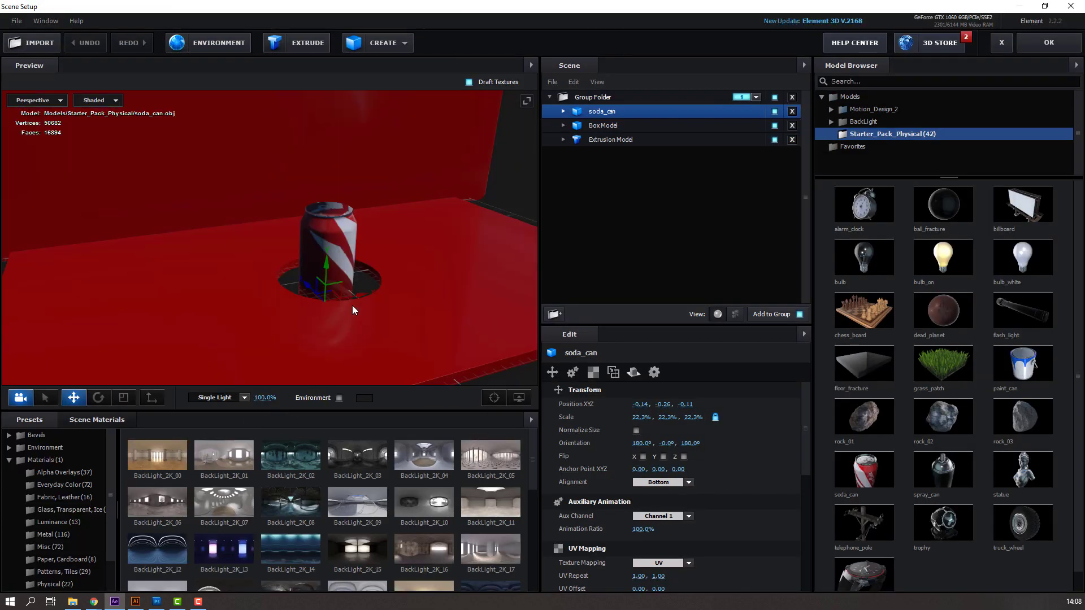
# - Reopen Scene Setup and turn off Render Self for the Group Folder's reflections
pyautogui.moveTo(352, 311)
pyautogui.mouseDown()
pyautogui.moveTo(388, 334)
pyautogui.moveTo(374, 317)
pyautogui.moveTo(351, 315)
pyautogui.mouseUp()
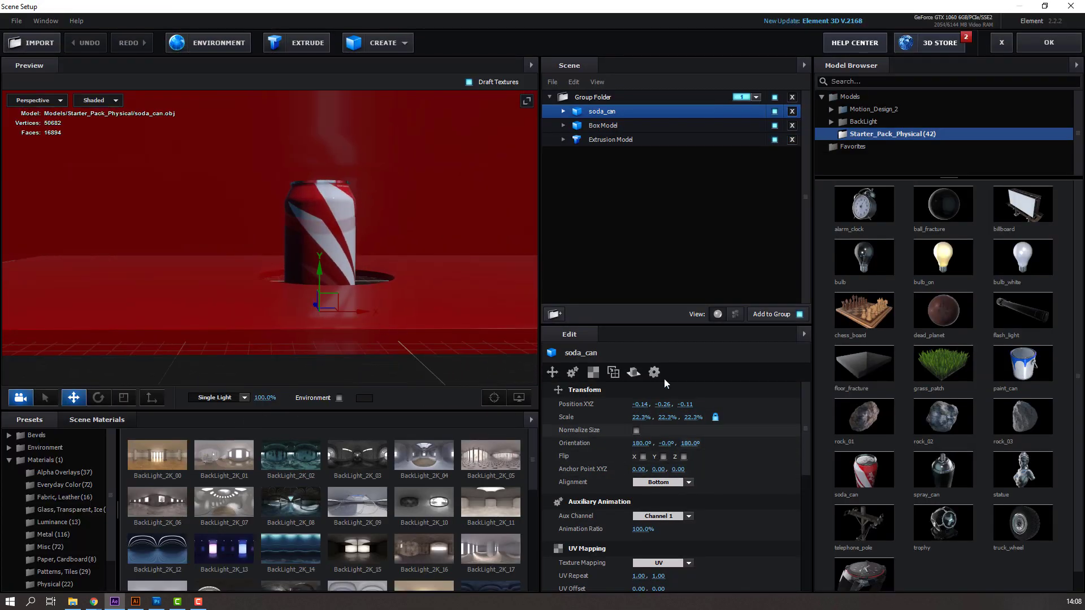
pyautogui.click(605, 98)
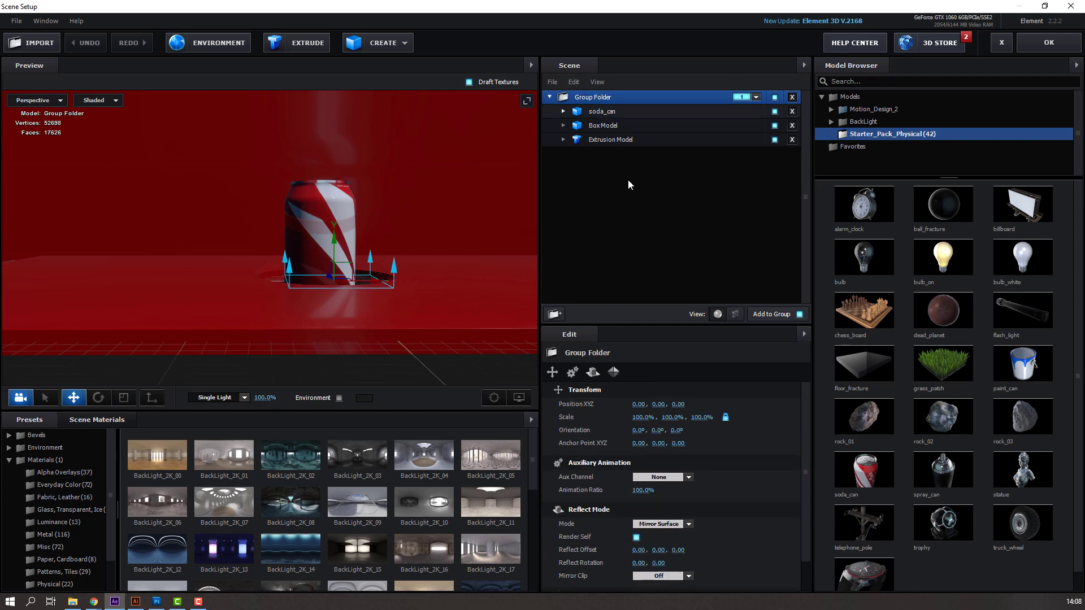
pyautogui.scroll(-3, 636, 429)
pyautogui.click(636, 418)
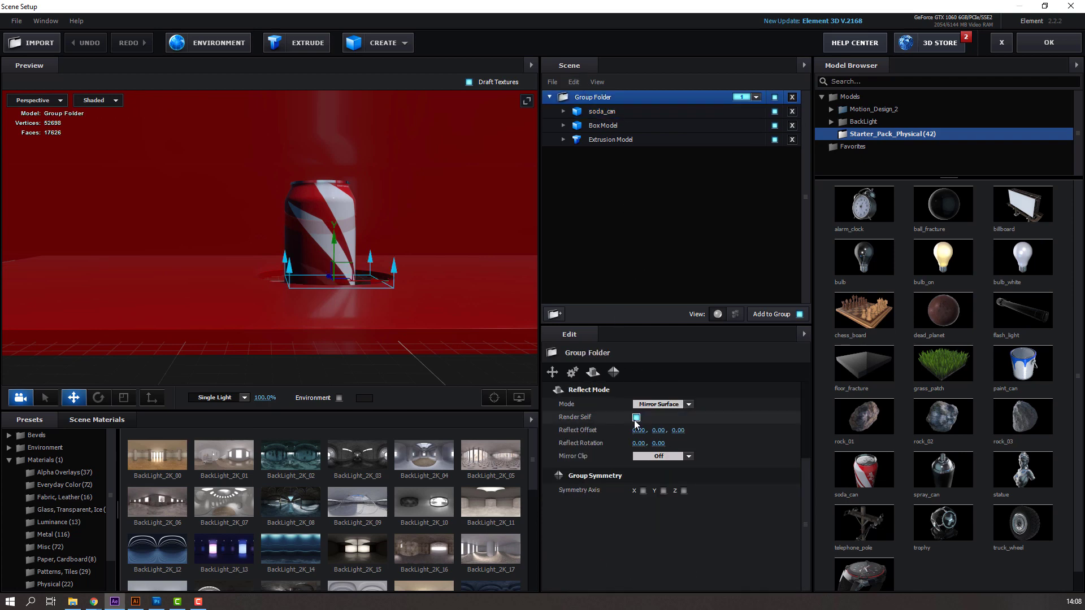
# - Try the Environment, Default and Spherical reflect modes on the Group Folder and compare their effect on the can
pyautogui.click(669, 406)
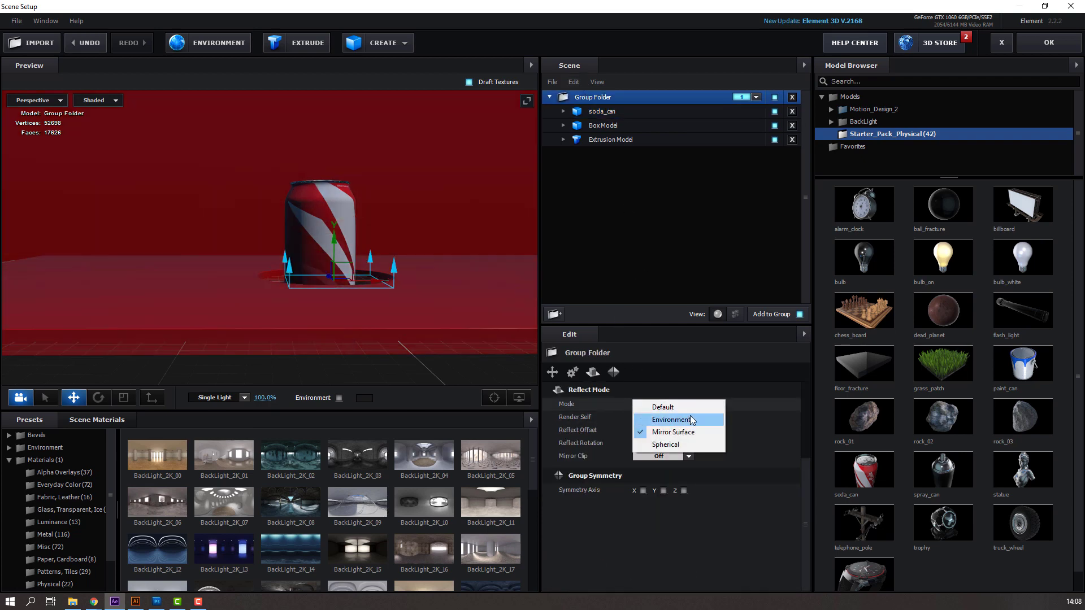
pyautogui.click(672, 420)
pyautogui.moveTo(355, 311); pyautogui.dragTo(381, 330)
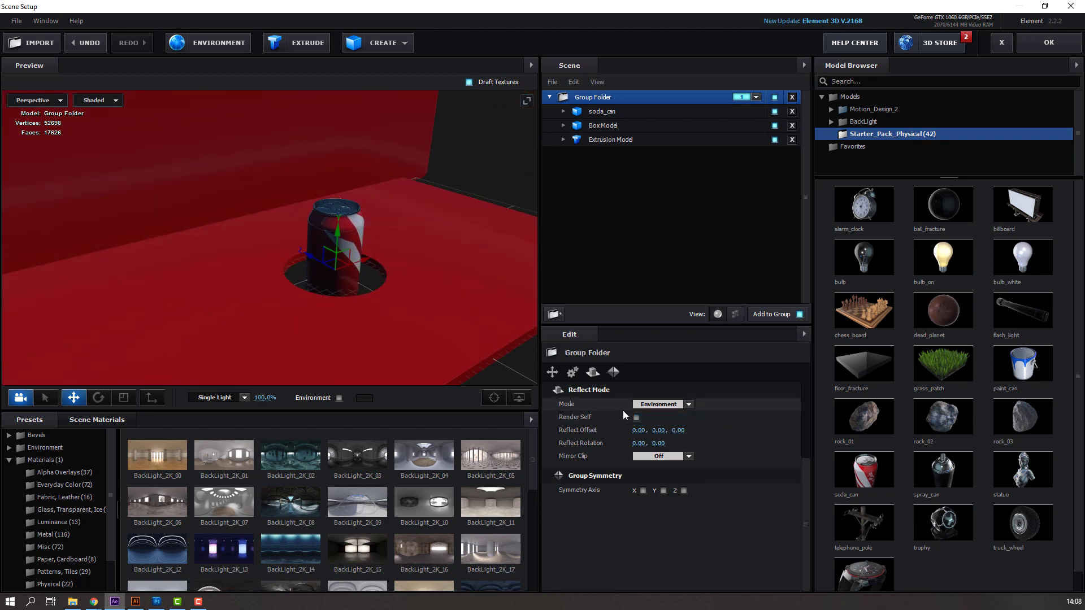
pyautogui.click(650, 405)
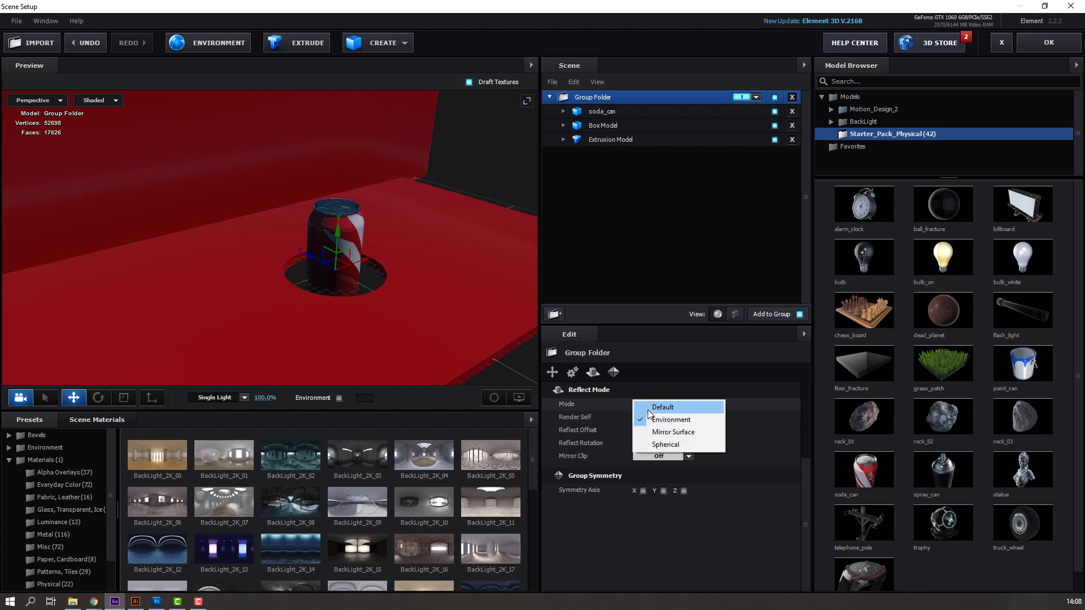
pyautogui.click(655, 406)
pyautogui.click(656, 405)
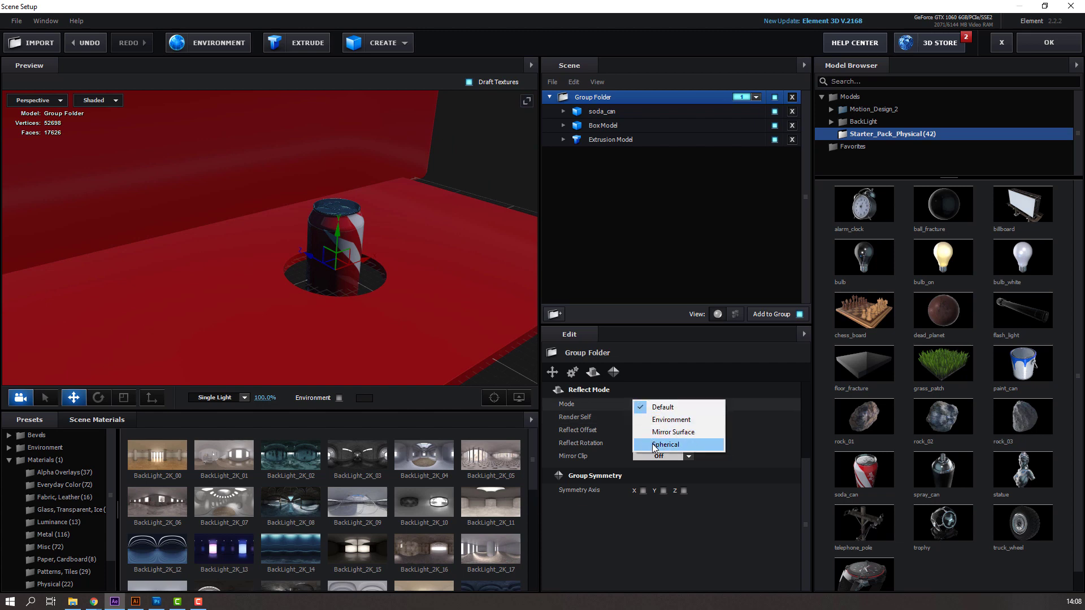
pyautogui.click(666, 445)
pyautogui.moveTo(343, 346); pyautogui.dragTo(311, 327)
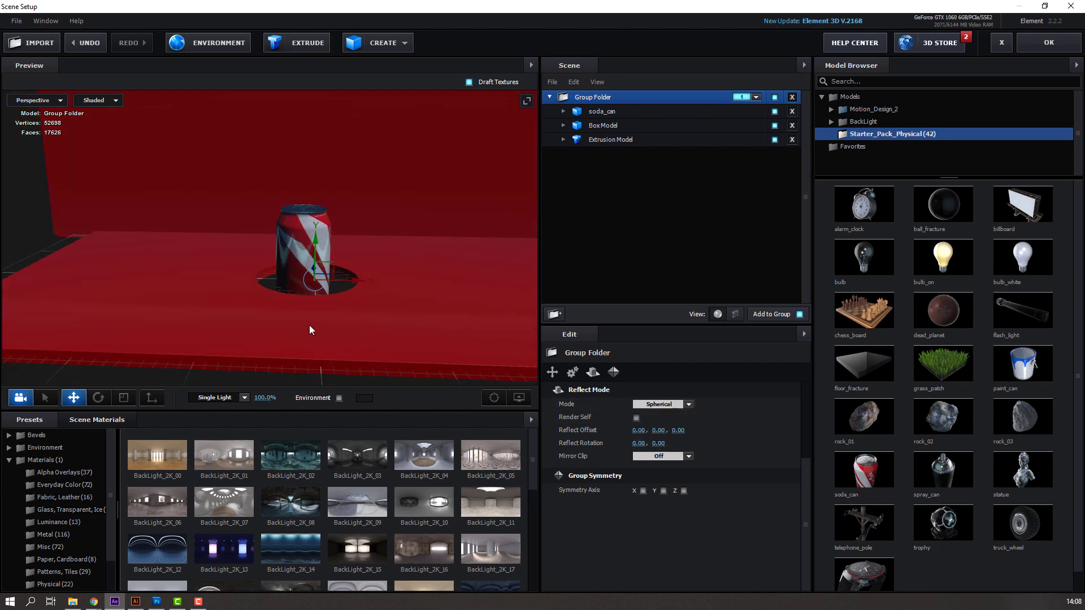
pyautogui.click(632, 403)
pyautogui.click(649, 419)
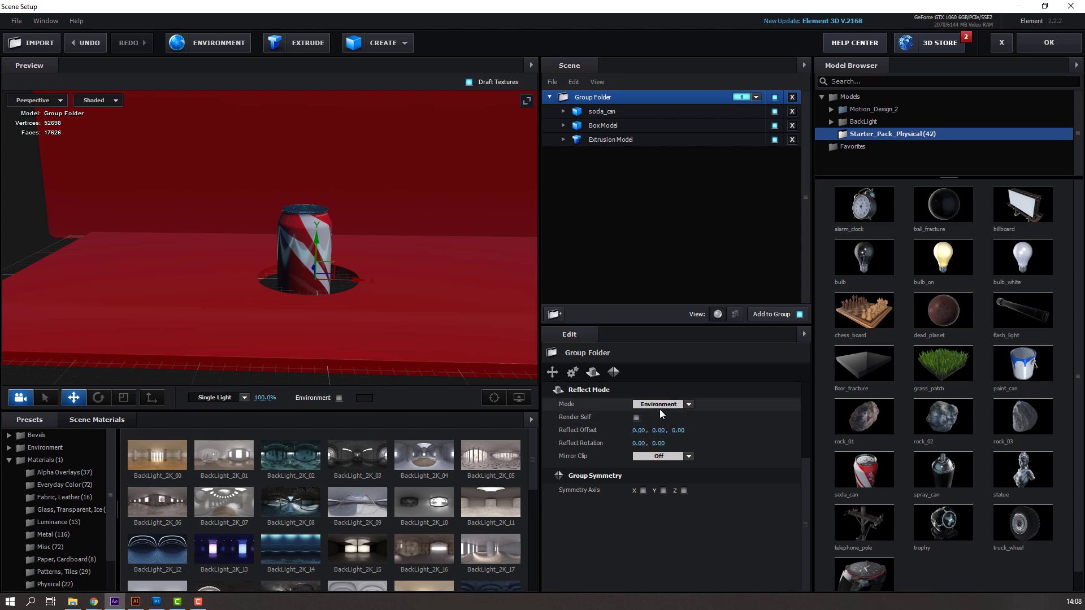
# - Set the Group Folder's reflect mode to Mirror Surface and inspect the can and floor from several angles
pyautogui.click(660, 406)
pyautogui.click(656, 433)
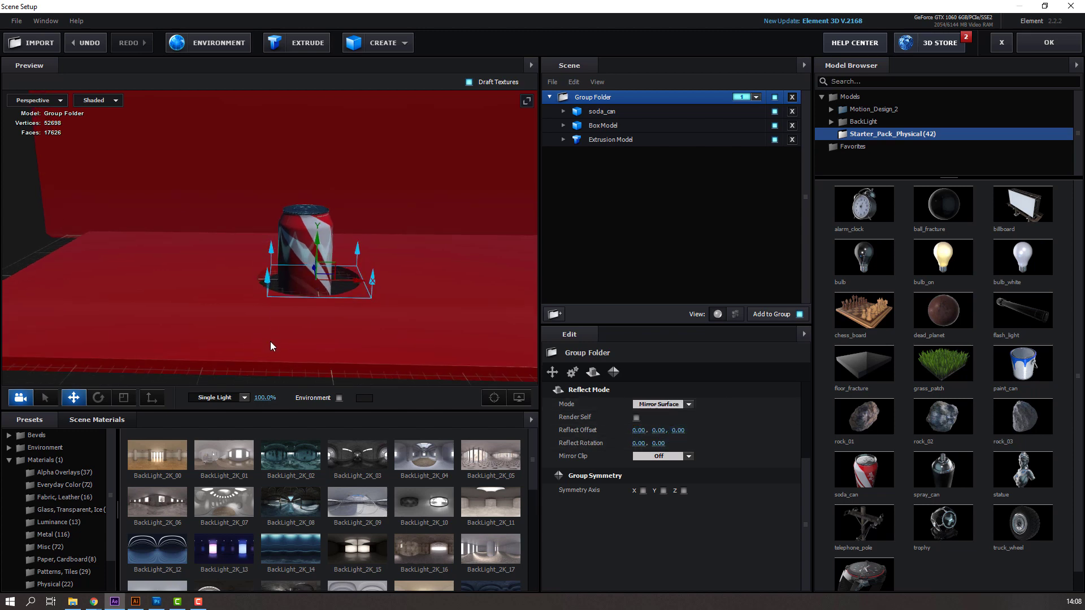
pyautogui.moveTo(270, 342); pyautogui.dragTo(291, 330)
pyautogui.scroll(3, 291, 335)
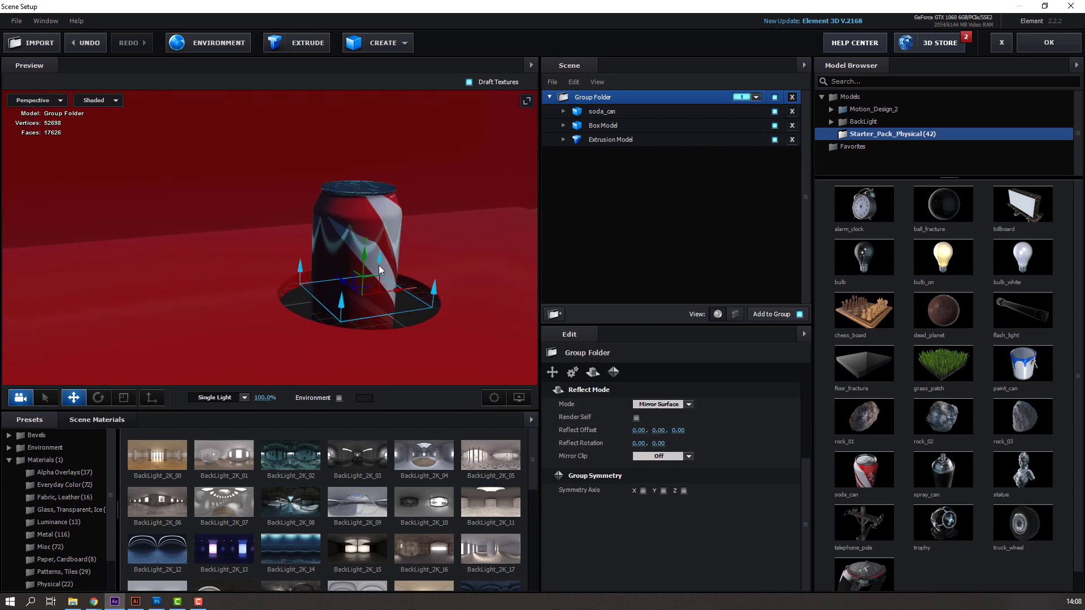
pyautogui.moveTo(379, 266); pyautogui.dragTo(551, 216)
pyautogui.scroll(-5, 243, 236)
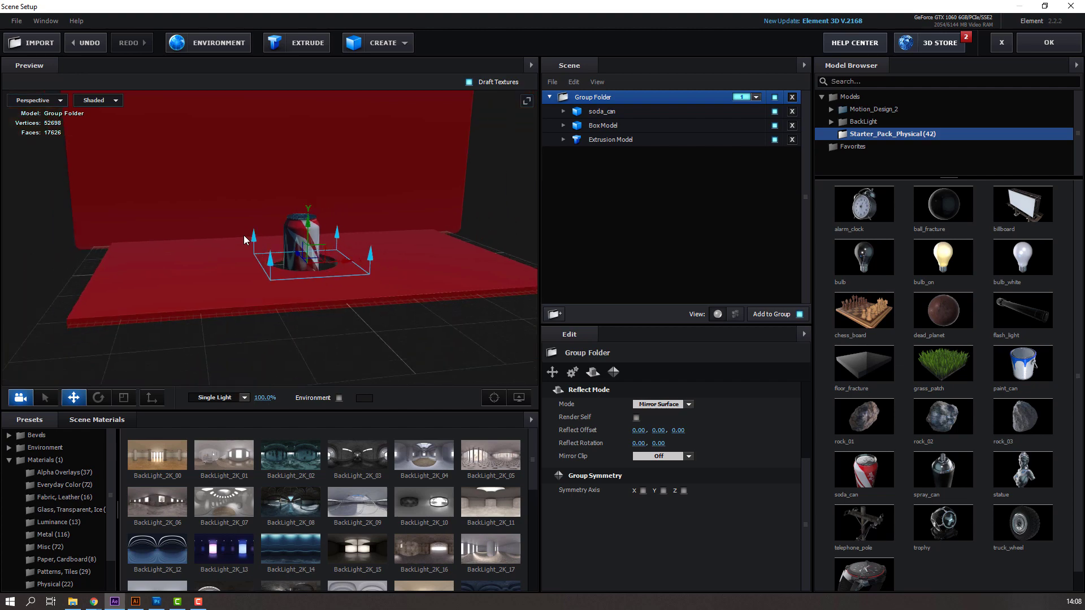
pyautogui.moveTo(243, 235); pyautogui.dragTo(232, 240)
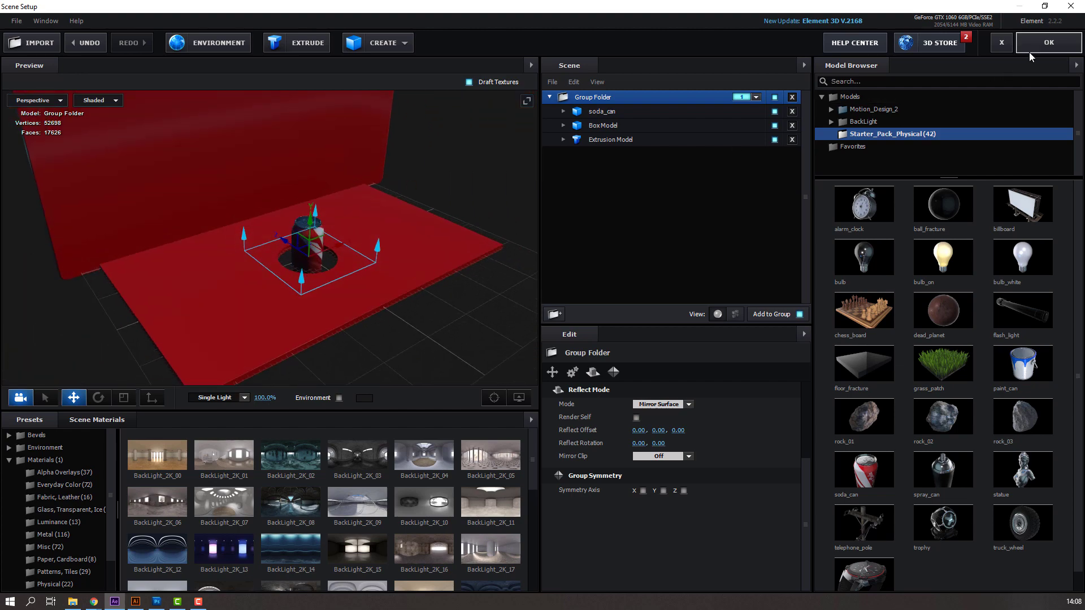
# - Apply the scene changes, scrub to 0:00:02:04 and play a preview from the start of the composition
pyautogui.click(1030, 54)
pyautogui.moveTo(591, 429); pyautogui.dragTo(692, 456)
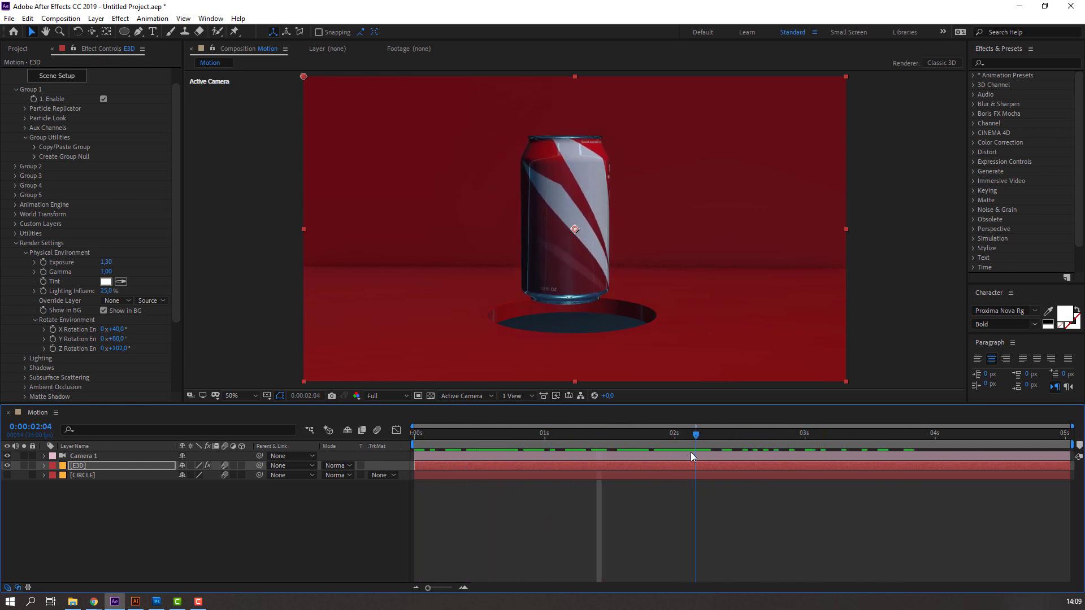
pyautogui.press('Home')
pyautogui.press('space')
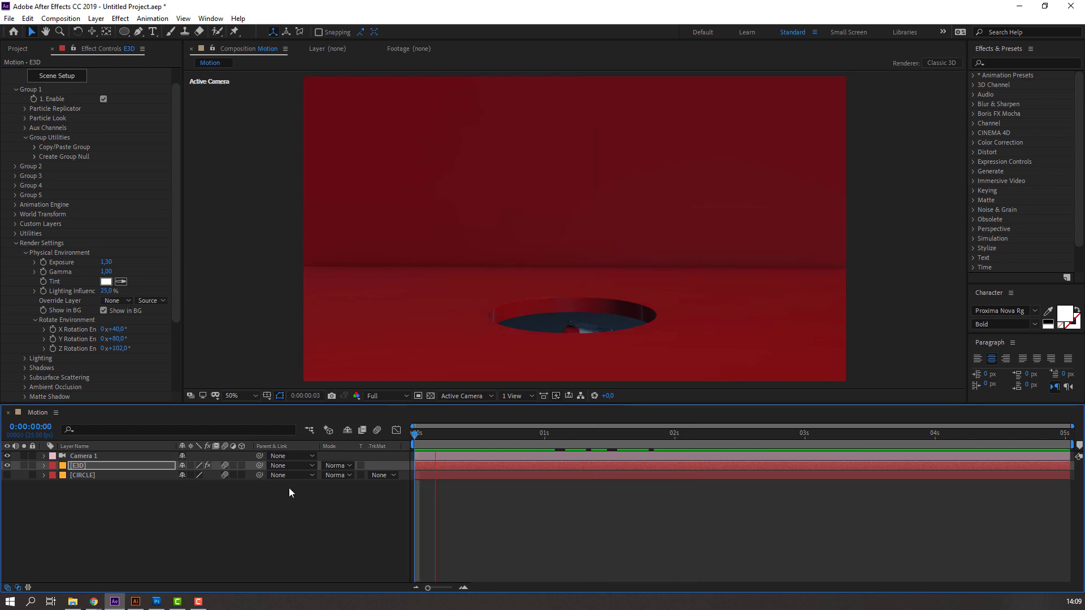
# - Turn on Depth of Field in Camera 1's options and scrub to 0:00:01:00 to check the can
pyautogui.click(81, 456)
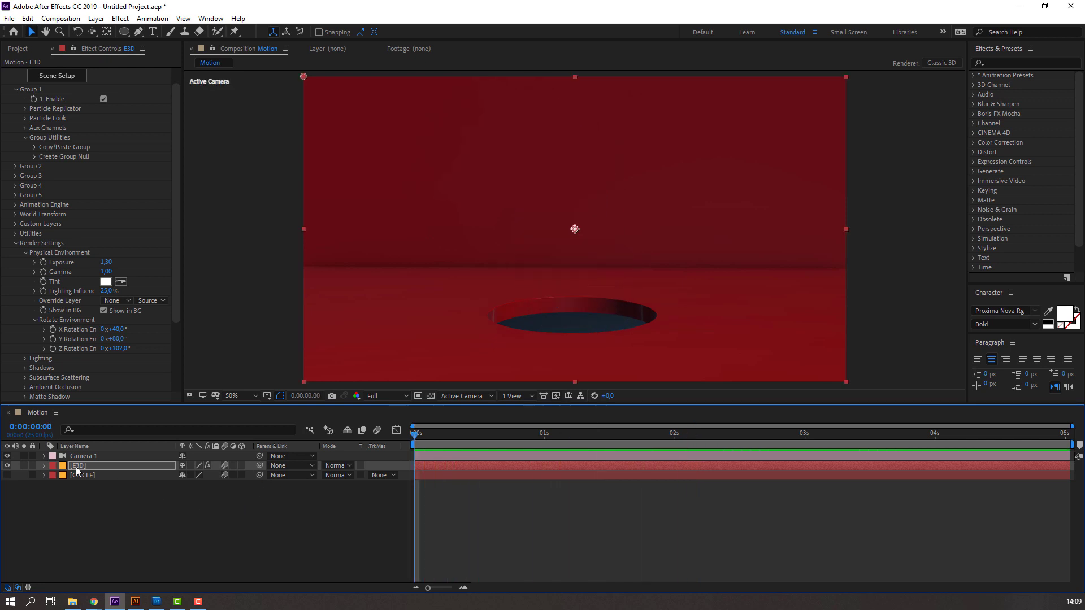
pyautogui.click(43, 456)
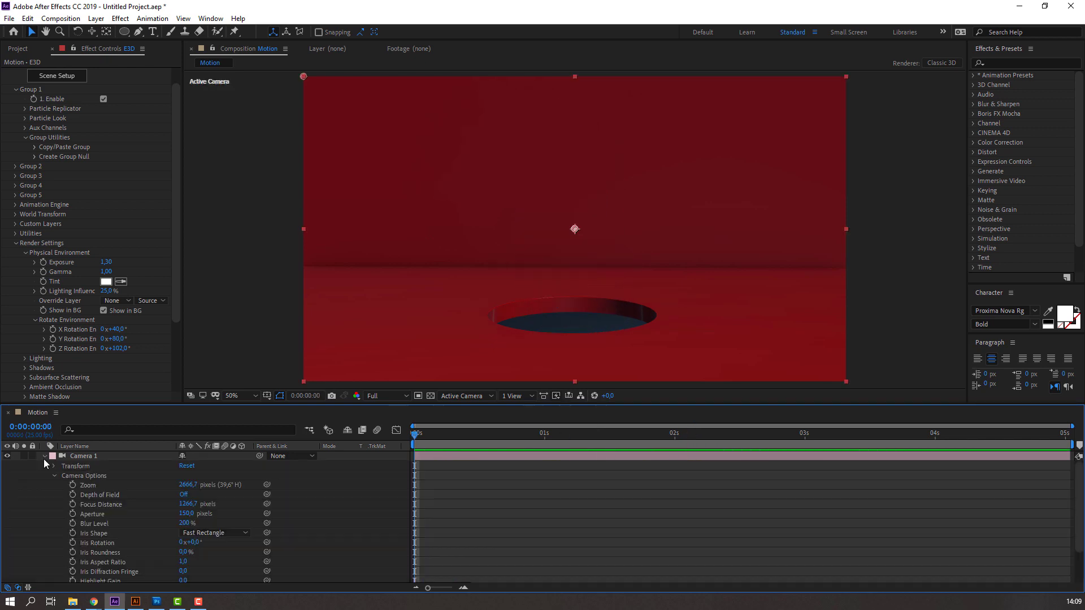
pyautogui.click(183, 494)
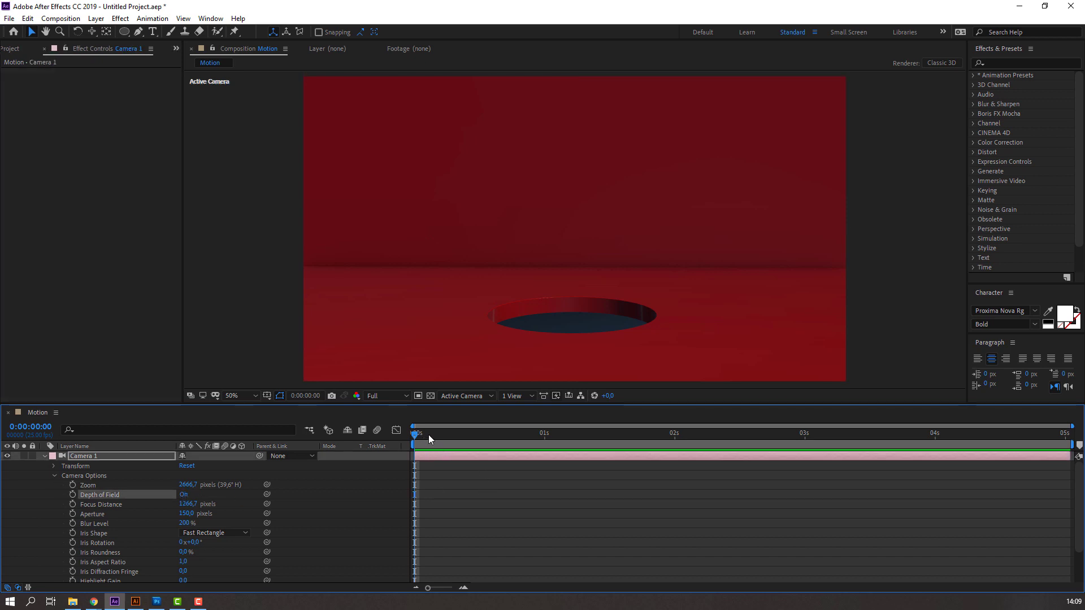
pyautogui.moveTo(469, 435); pyautogui.dragTo(544, 435)
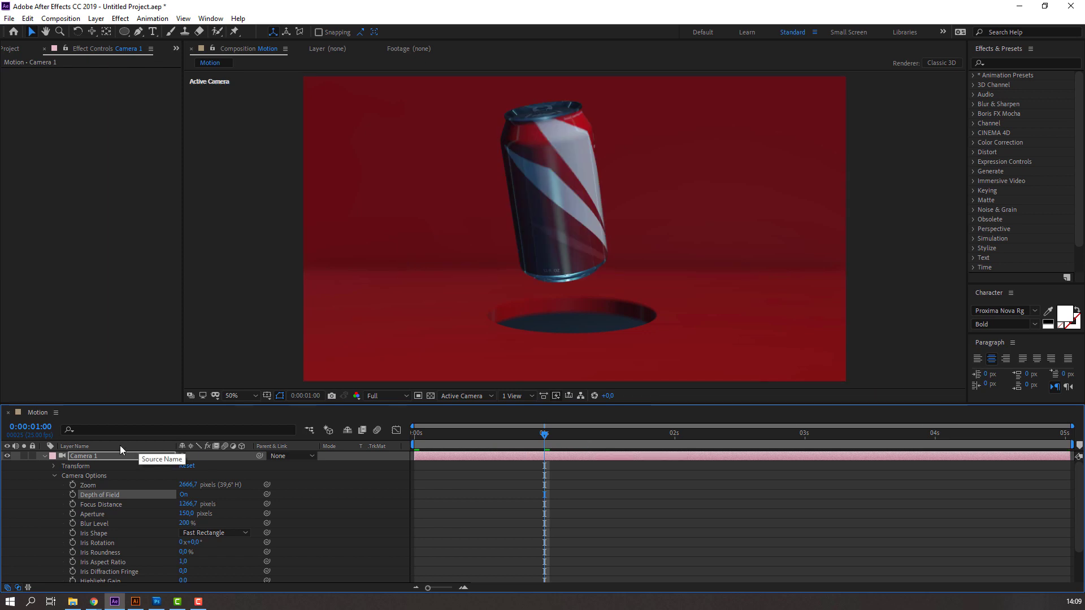
# - Collapse Camera 1's properties, deselect the layer and fit the composition to the viewer
pyautogui.click(45, 456)
pyautogui.click(144, 510)
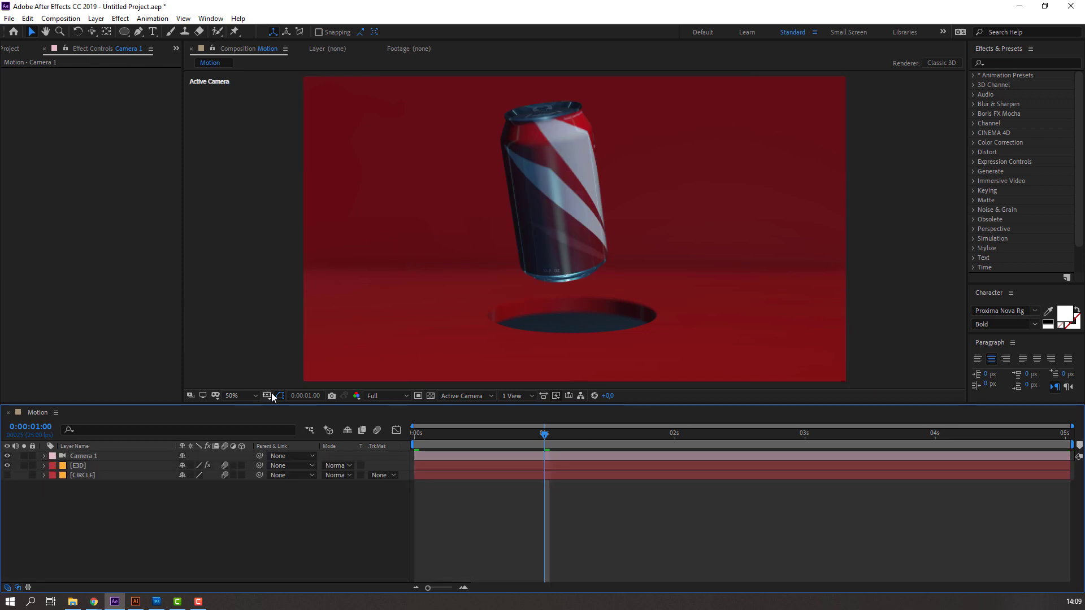
pyautogui.click(249, 395)
pyautogui.click(252, 207)
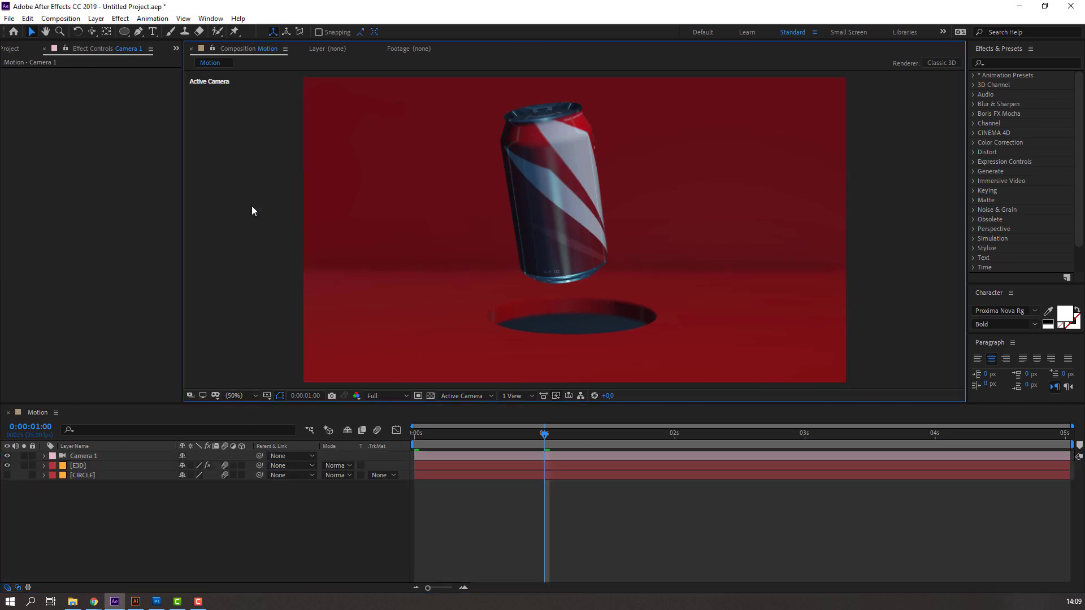